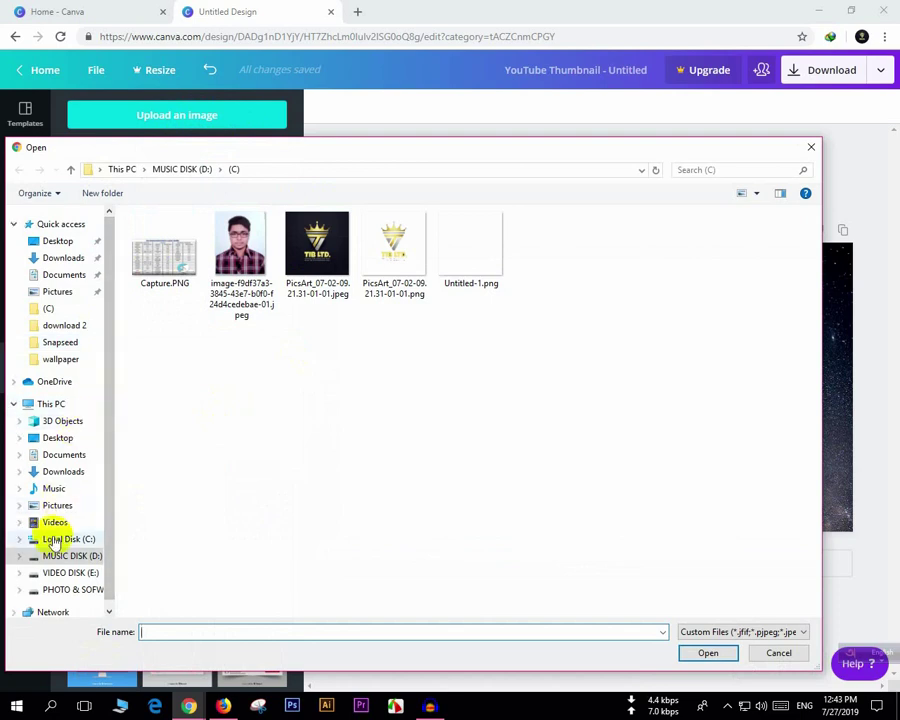
# Upload Abstract_Glasses-wallpaper-10112589.jpg from the wallpaper folder on the PHOTO & SOFWATER (F:) drive.
pyautogui.click(66, 561)
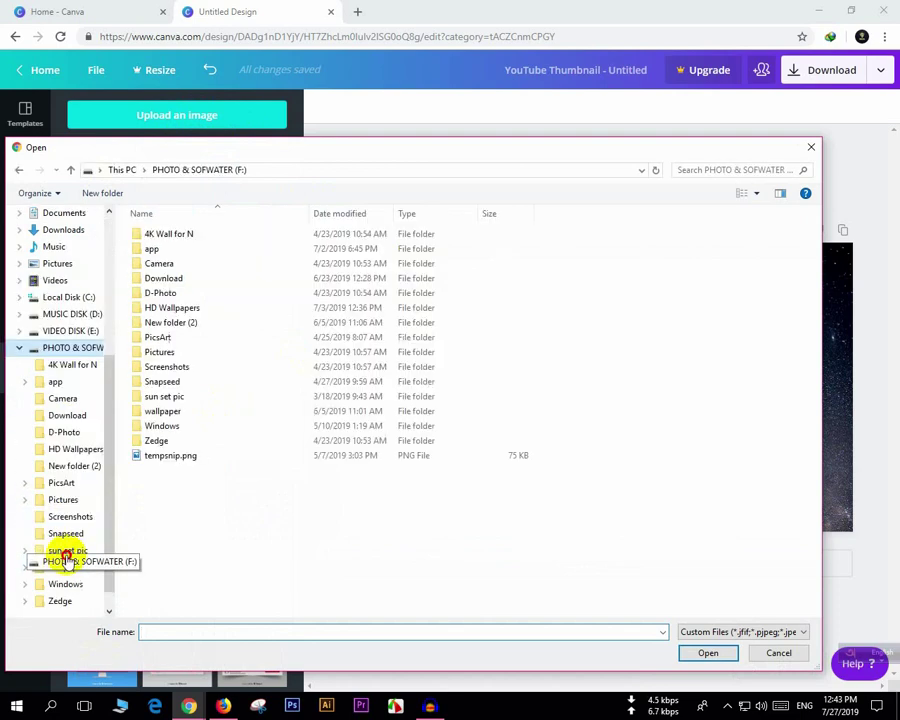
pyautogui.doubleClick(185, 412)
pyautogui.scroll(-5, 452, 492)
pyautogui.scroll(-5, 540, 505)
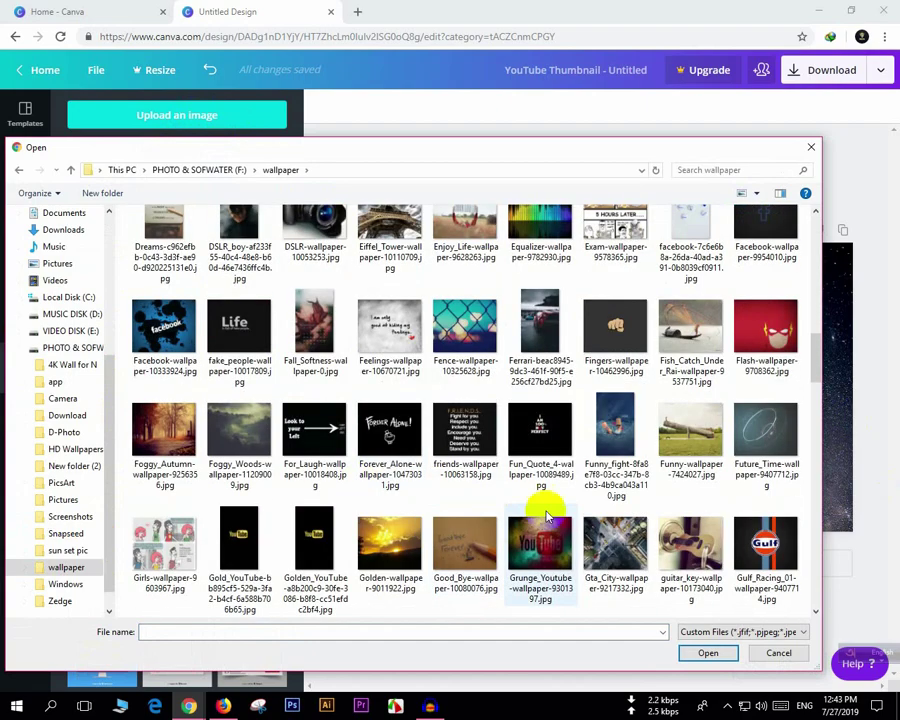
pyautogui.scroll(10, 548, 505)
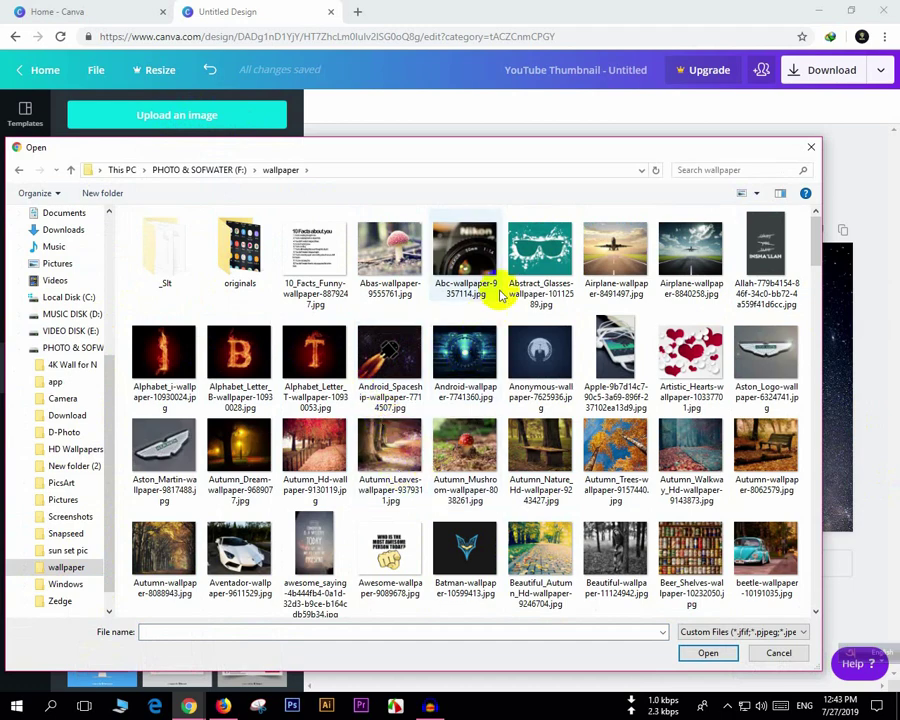
pyautogui.click(537, 265)
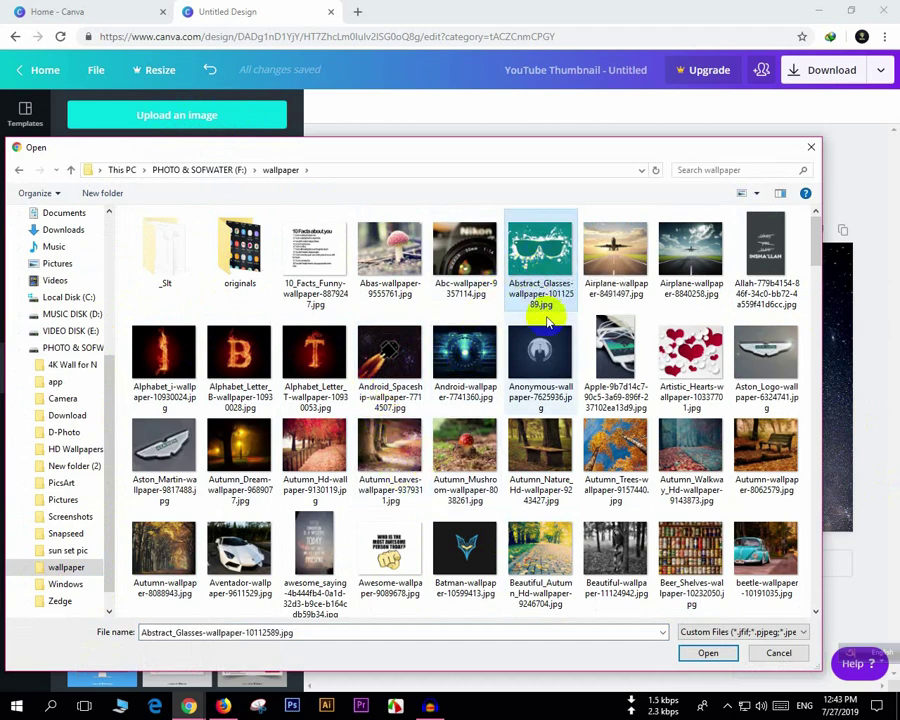
pyautogui.click(705, 655)
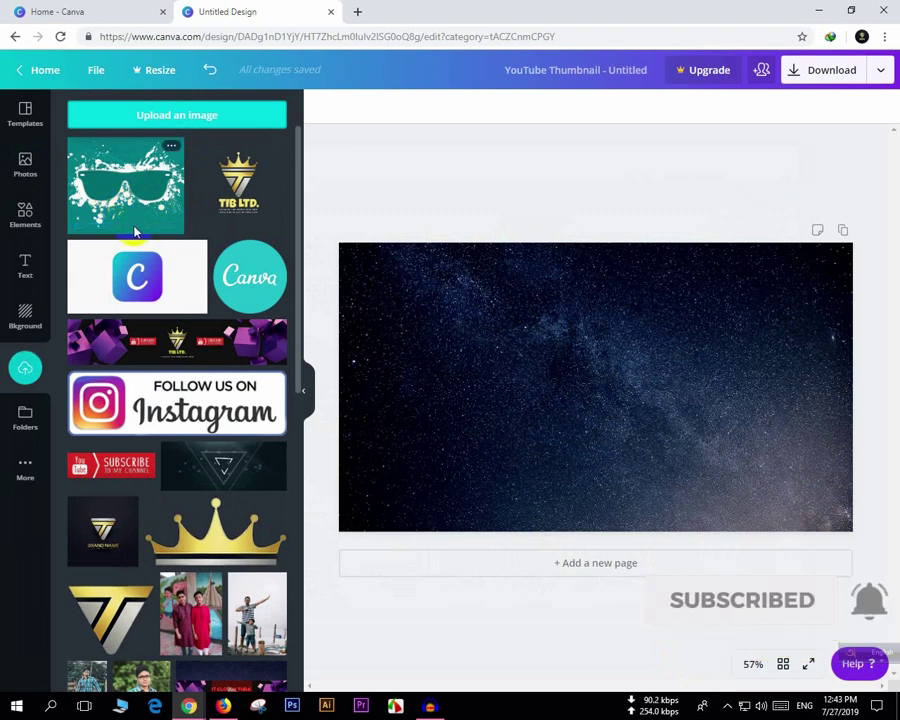
# Place the uploaded glasses image on the thumbnail, and delete it from both the page and the uploads.
pyautogui.click(120, 205)
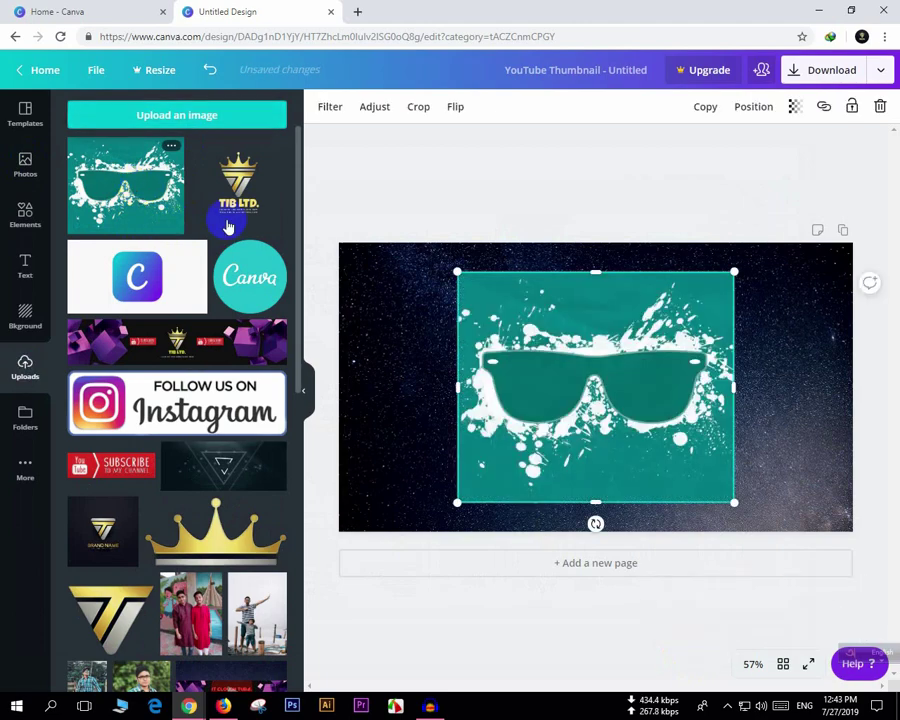
pyautogui.click(880, 110)
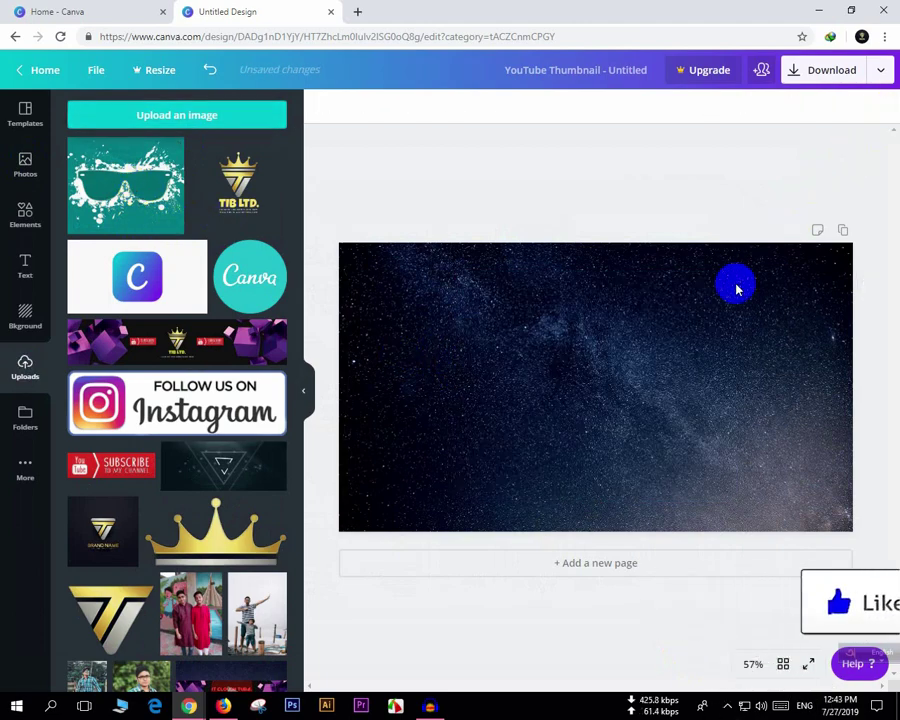
pyautogui.click(174, 150)
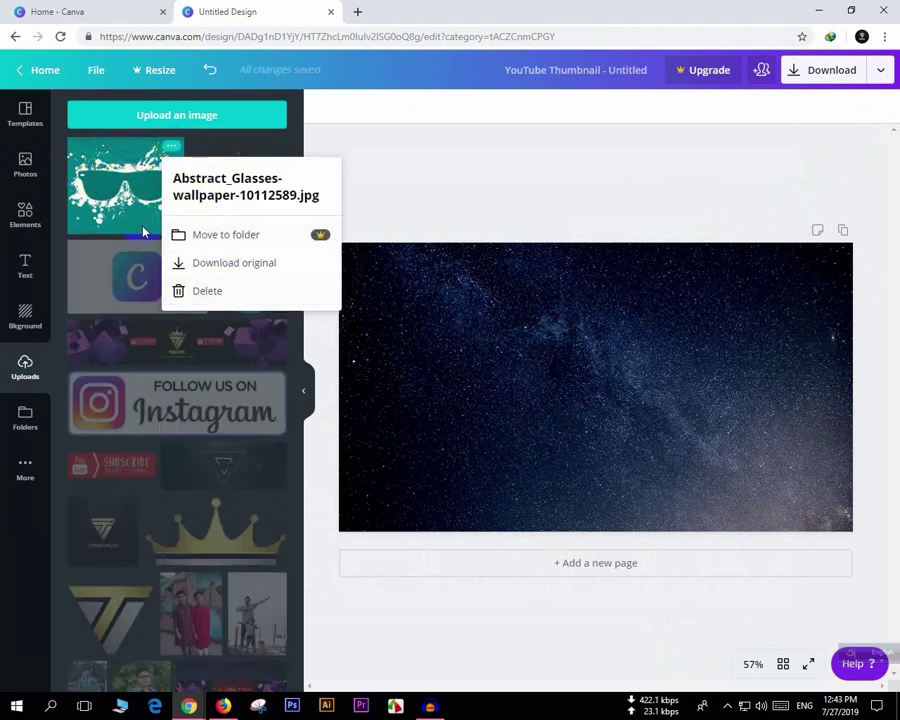
pyautogui.click(167, 143)
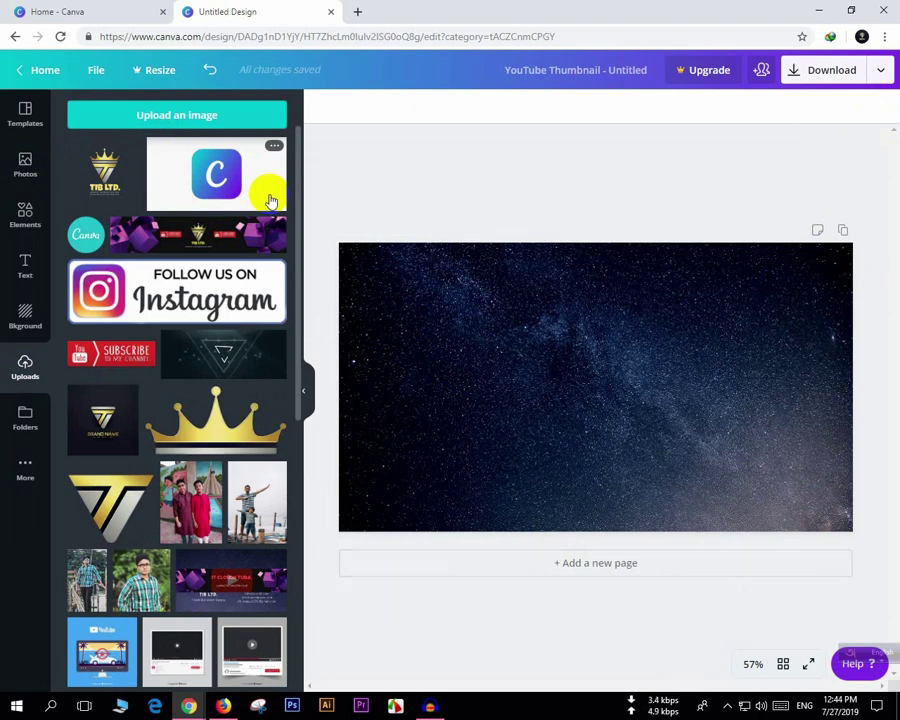
# Add the uploaded round Canva logo, shrink it and place it at mid-height near the thumbnail's right edge.
pyautogui.click(88, 240)
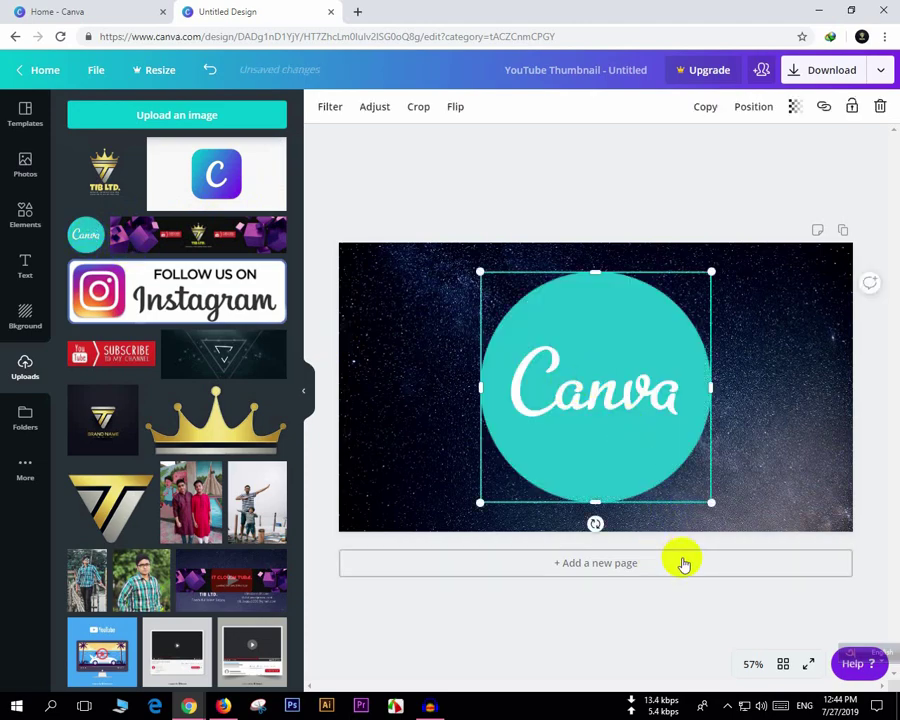
pyautogui.moveTo(706, 495); pyautogui.dragTo(727, 518)
pyautogui.click(648, 413)
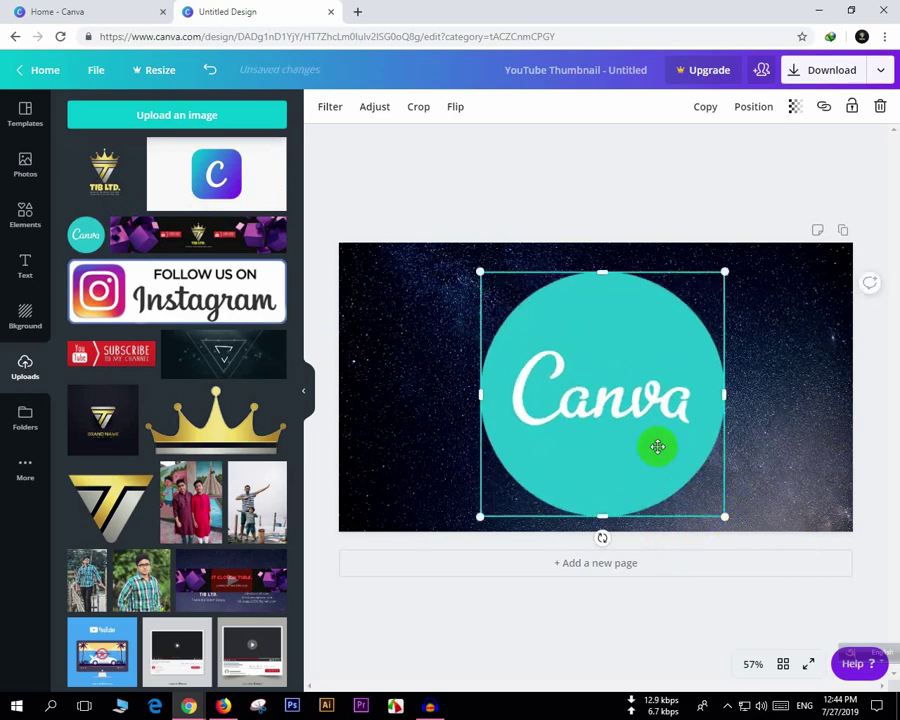
pyautogui.moveTo(686, 380)
pyautogui.mouseDown()
pyautogui.moveTo(755, 358)
pyautogui.moveTo(687, 358)
pyautogui.mouseUp()
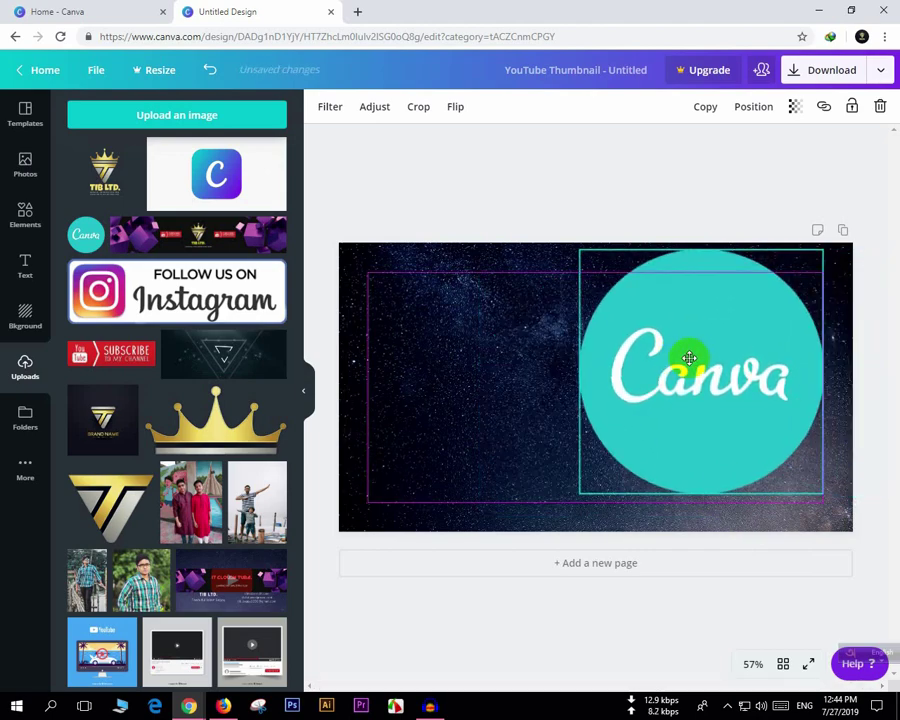
pyautogui.moveTo(824, 498); pyautogui.dragTo(767, 390)
# Add the uploaded C logo image, crop off its white margins, and place it small at mid-height near the thumbnail's left edge.
pyautogui.click(216, 174)
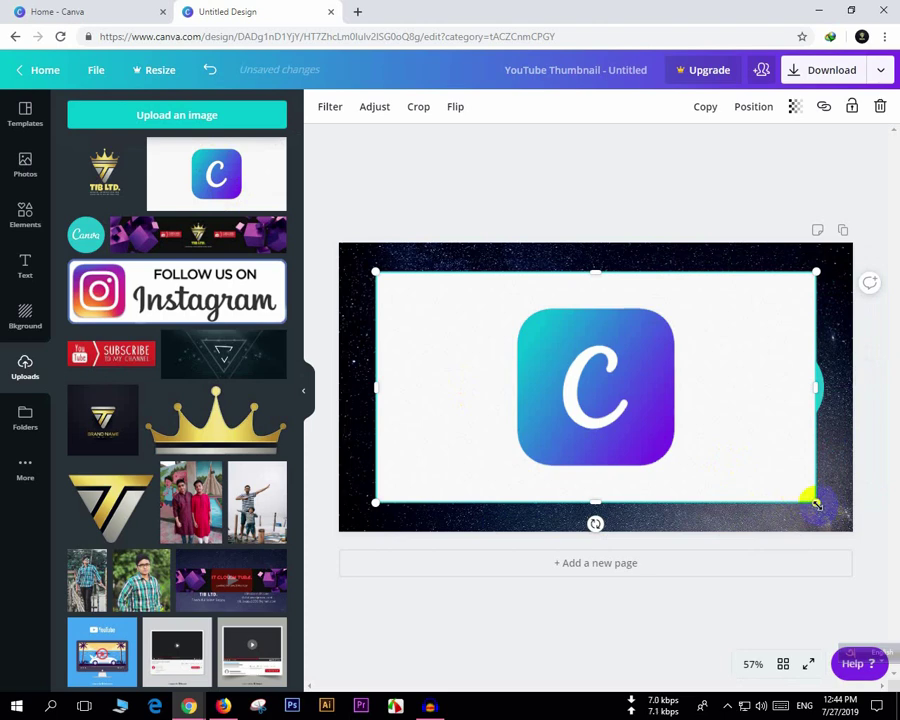
pyautogui.moveTo(816, 503); pyautogui.dragTo(659, 458)
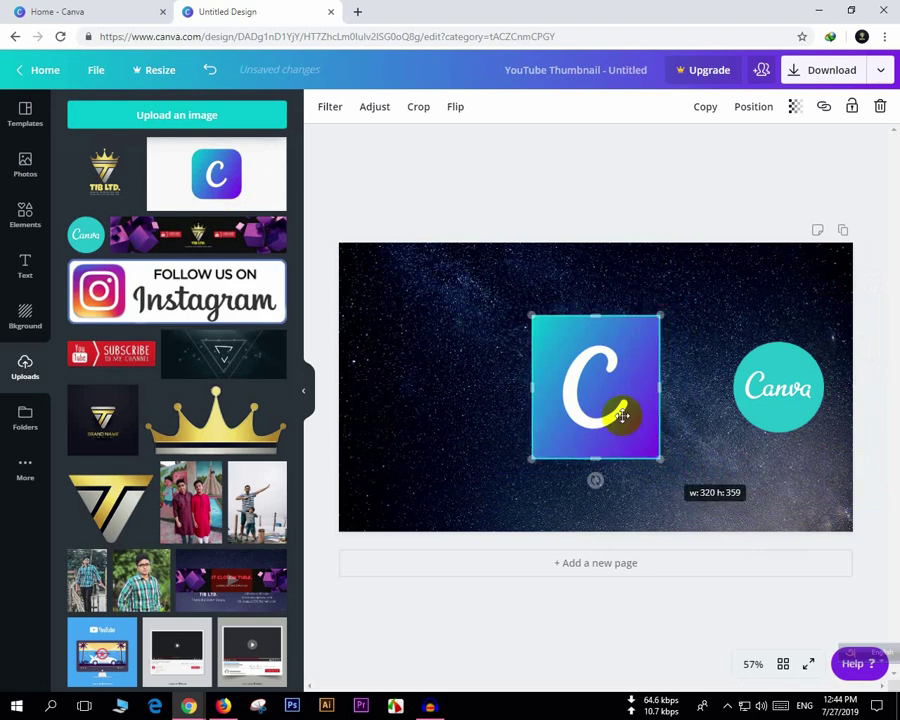
pyautogui.moveTo(614, 406); pyautogui.dragTo(469, 440)
pyautogui.moveTo(471, 316); pyautogui.dragTo(448, 342)
pyautogui.click(631, 397)
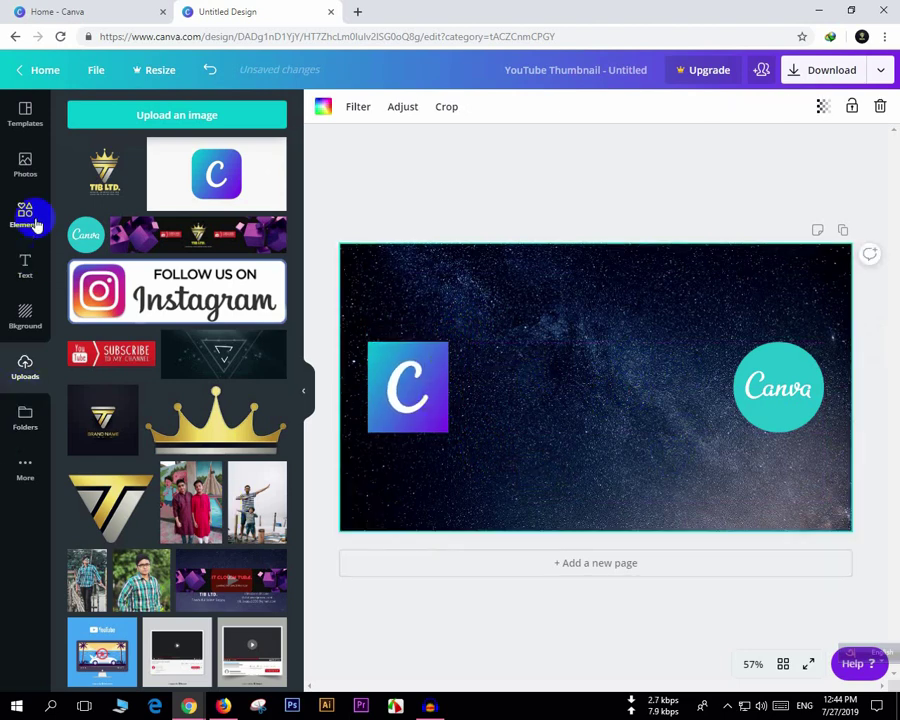
# Add the uploaded TIB LTD. logo to the thumbnail and trim the empty margins around it.
pyautogui.click(108, 176)
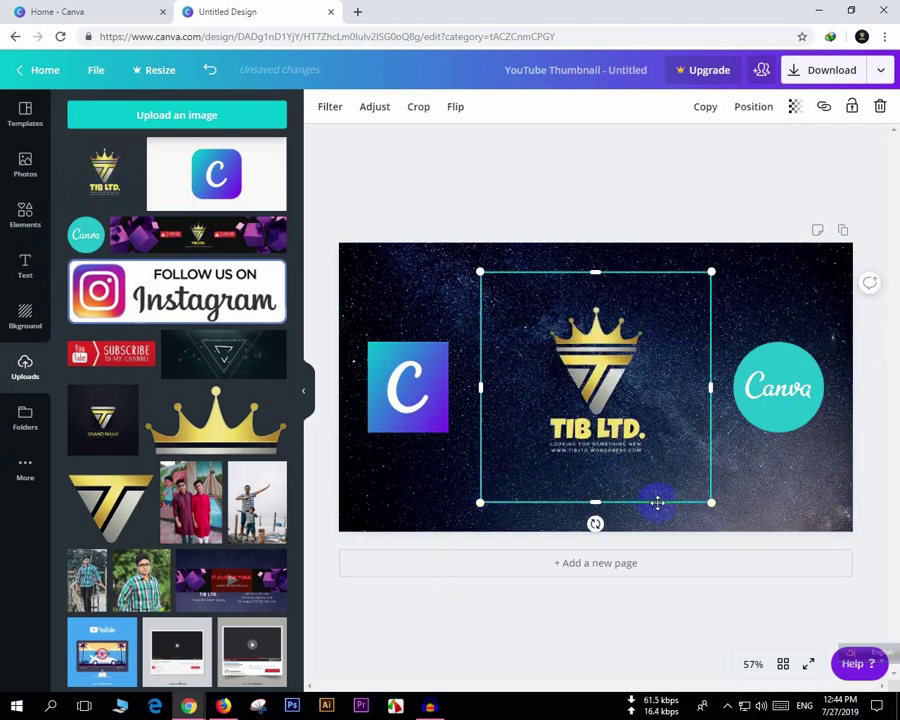
pyautogui.moveTo(595, 503); pyautogui.dragTo(596, 453)
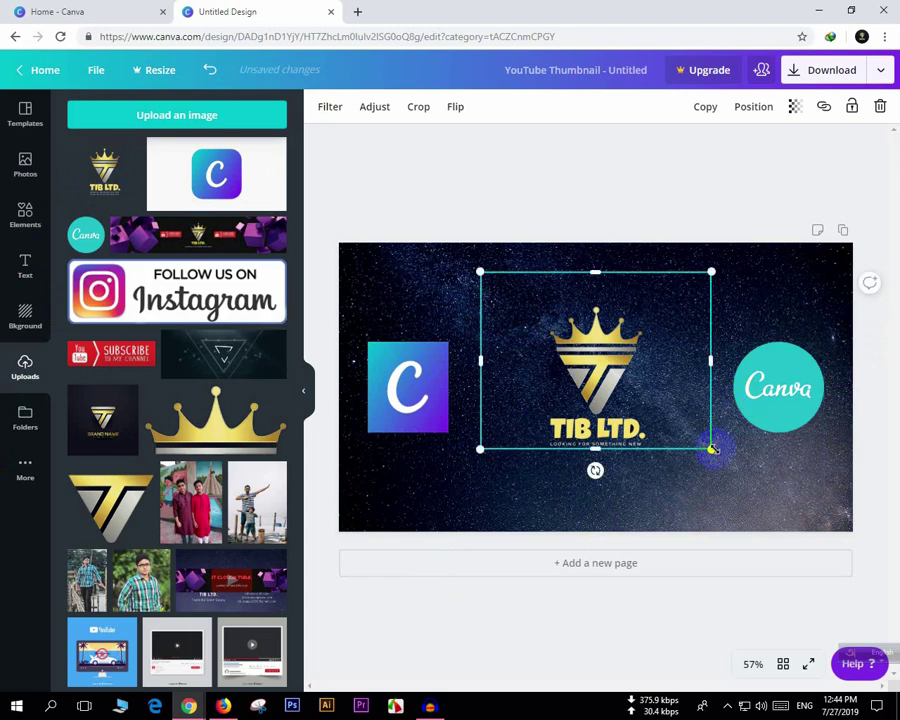
pyautogui.moveTo(711, 449); pyautogui.dragTo(648, 437)
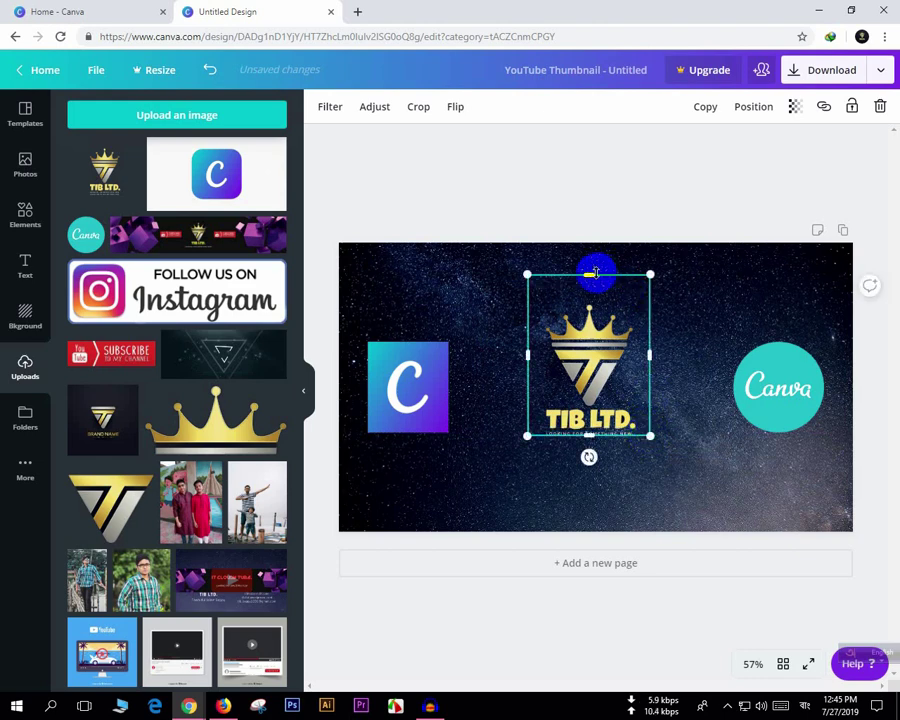
pyautogui.moveTo(592, 289); pyautogui.dragTo(594, 293)
# Shrink the TIB LTD. logo and move it to the thumbnail's upper-right corner, above the Canva logo.
pyautogui.moveTo(605, 338); pyautogui.dragTo(714, 317)
pyautogui.moveTo(763, 413); pyautogui.dragTo(708, 356)
pyautogui.moveTo(677, 316); pyautogui.dragTo(791, 303)
pyautogui.moveTo(822, 341); pyautogui.dragTo(792, 298)
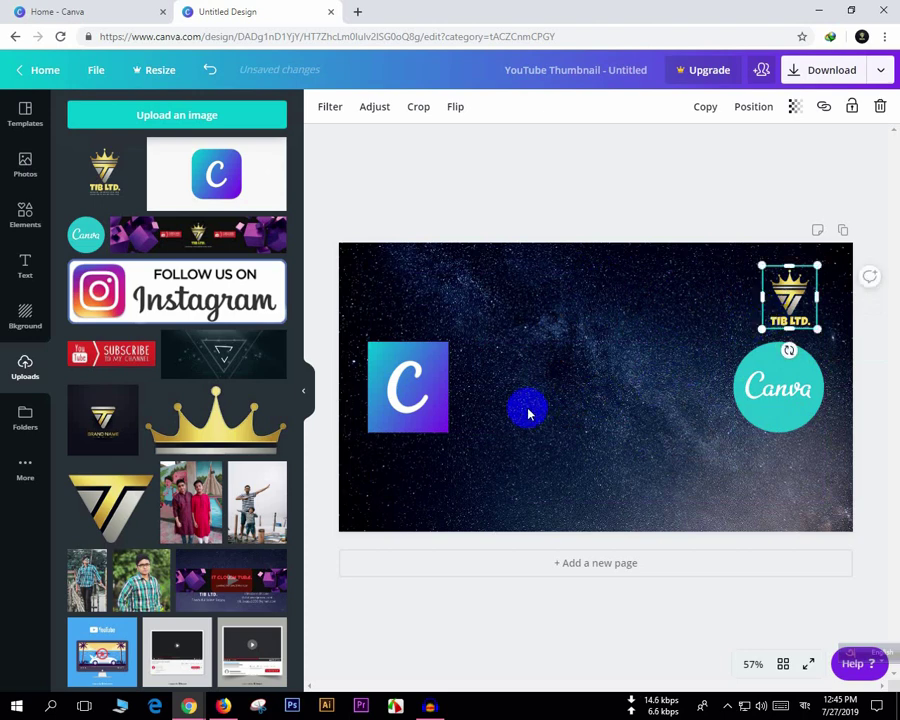
pyautogui.click(560, 452)
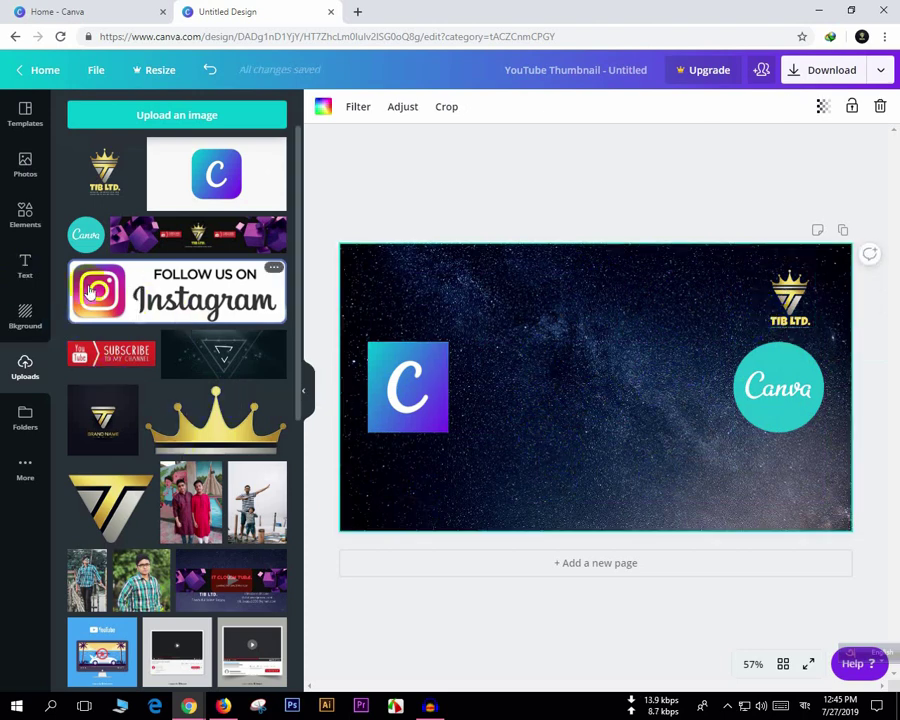
# Add the "it's my birthday / IT'S TIME TO CELEBRATE" text combination to the middle of the thumbnail.
pyautogui.click(27, 268)
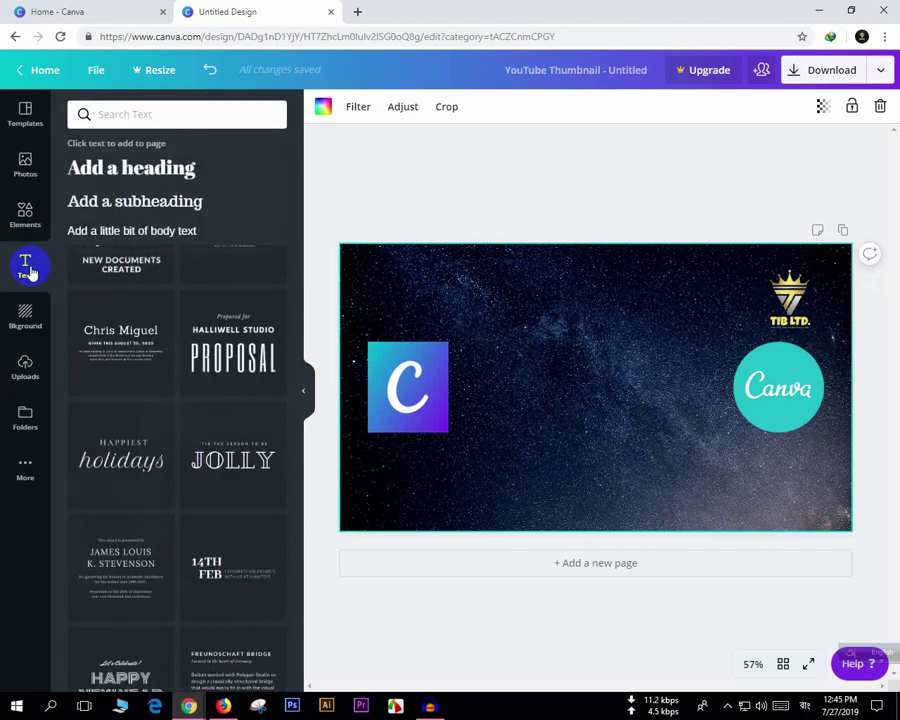
pyautogui.scroll(3, 242, 466)
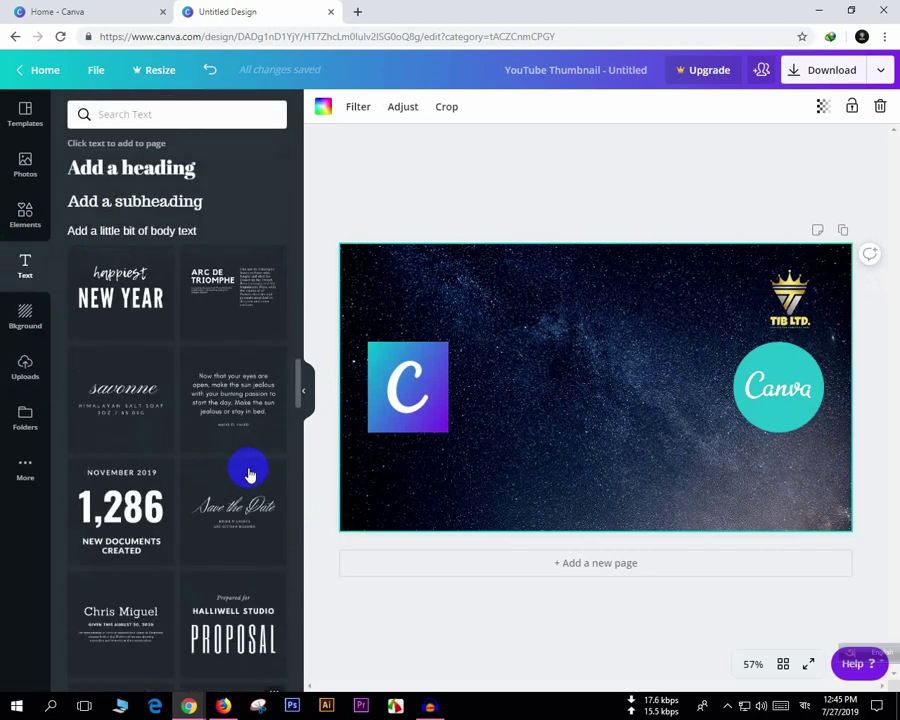
pyautogui.moveTo(297, 398); pyautogui.dragTo(307, 272)
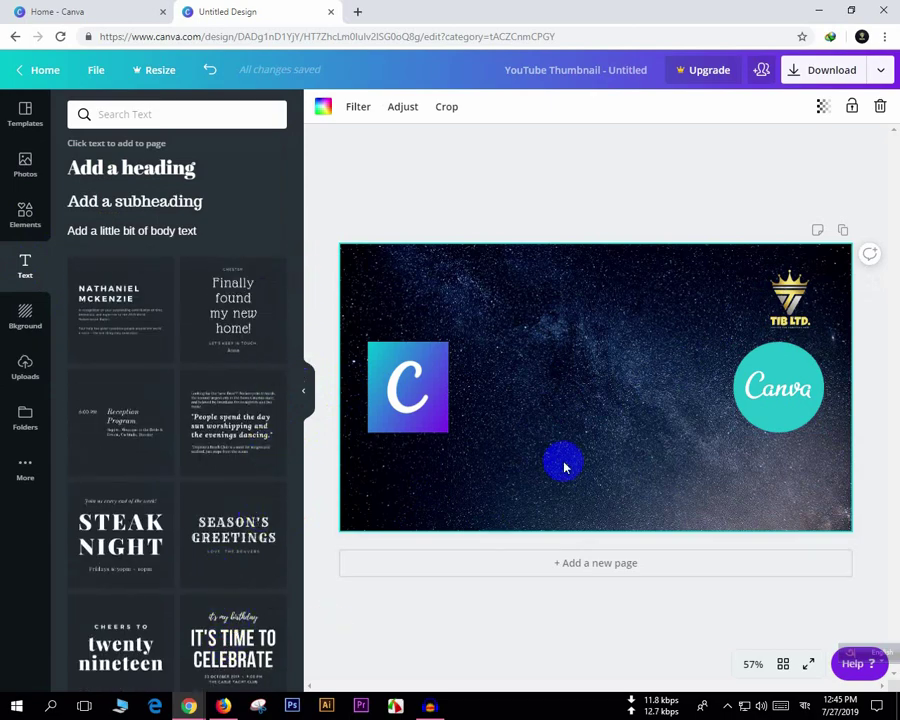
pyautogui.moveTo(617, 397); pyautogui.dragTo(589, 420)
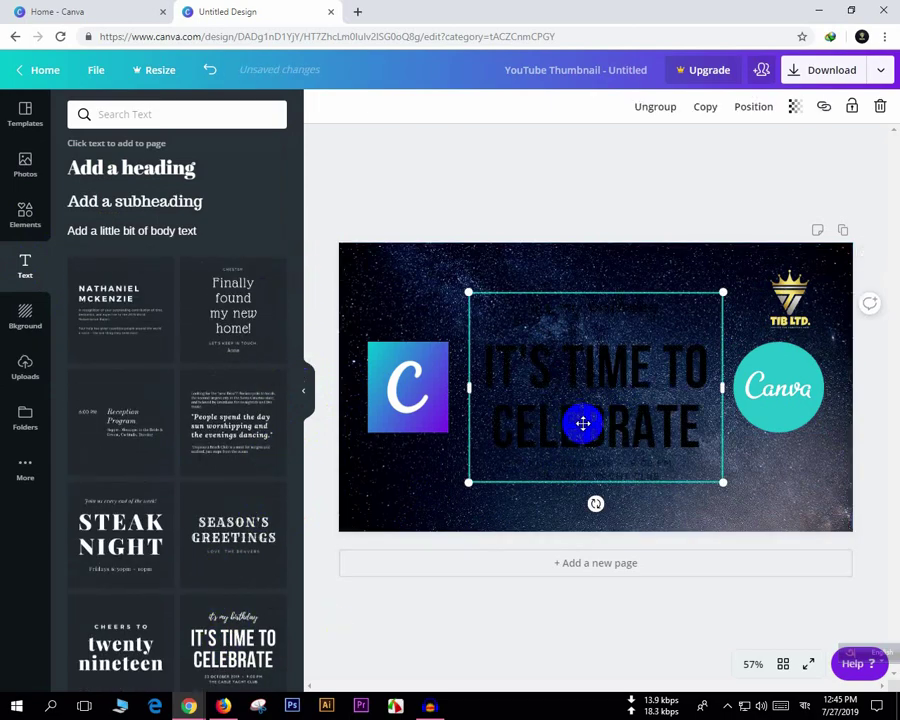
# Set the text colour of the "it's my birthday" line to white.
pyautogui.click(599, 310)
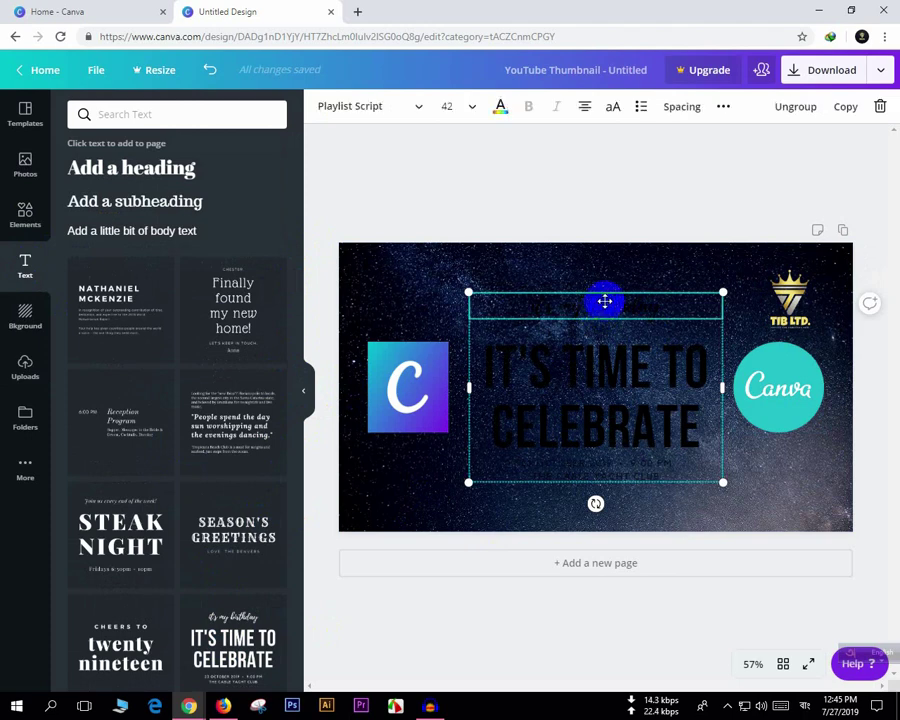
pyautogui.click(500, 108)
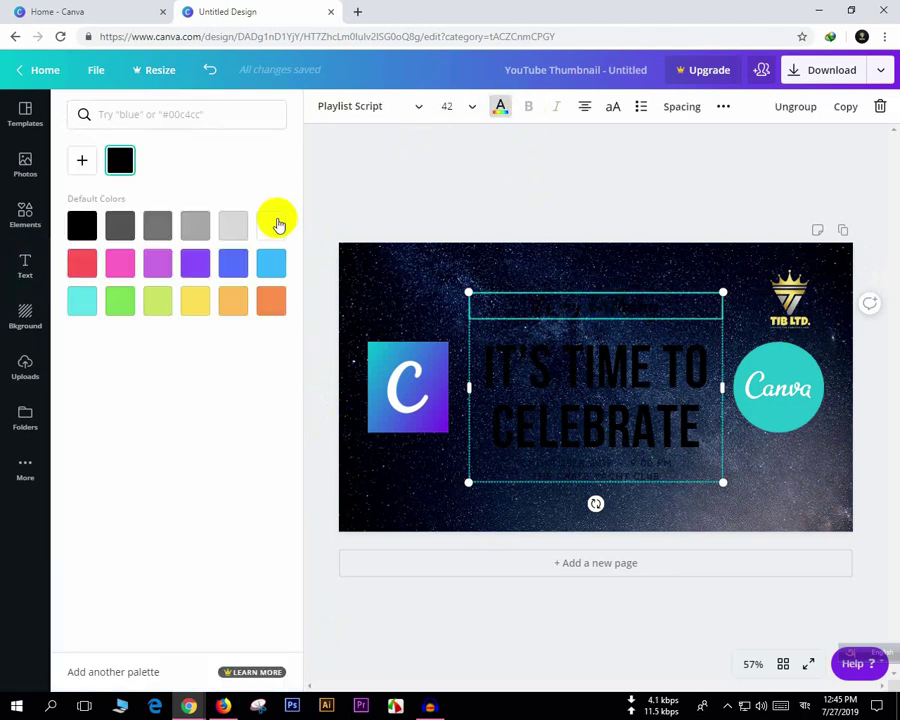
pyautogui.click(276, 225)
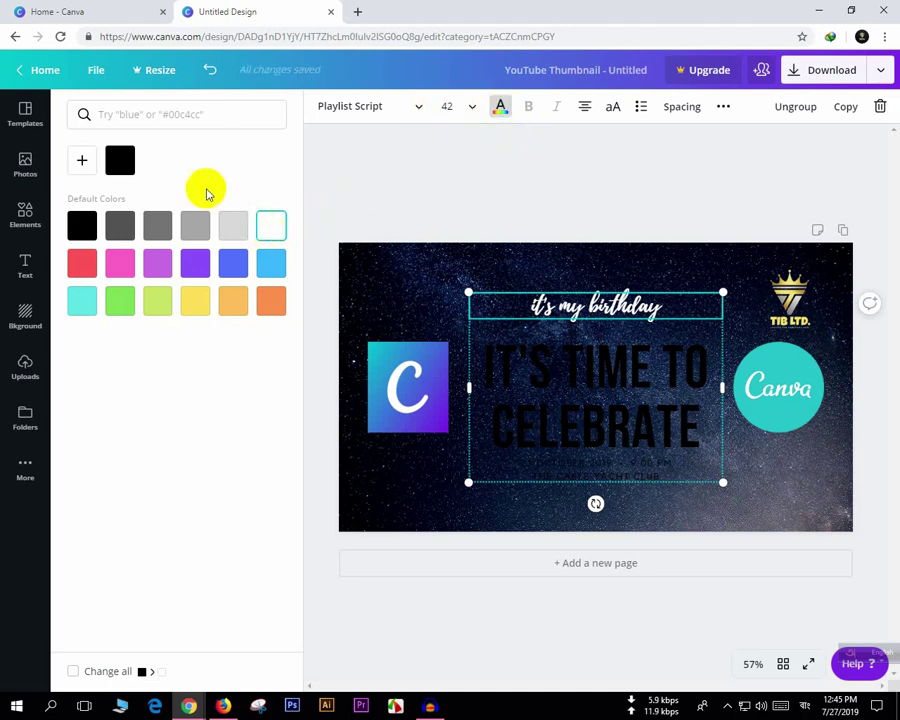
pyautogui.click(280, 228)
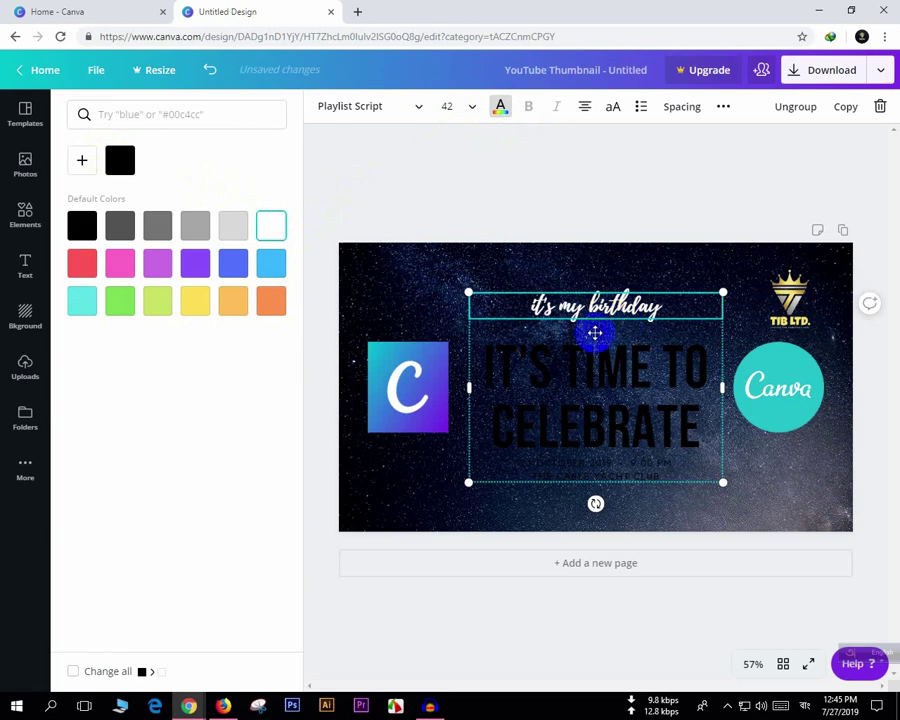
# Set the text colour of the "IT'S TIME TO CELEBRATE" headline to white.
pyautogui.click(597, 400)
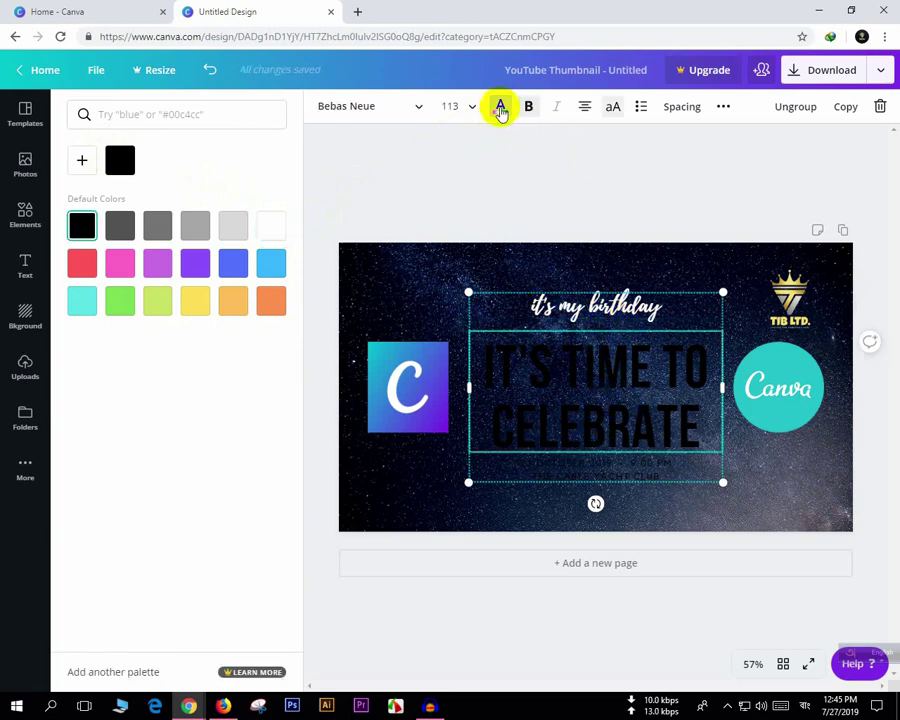
pyautogui.click(500, 108)
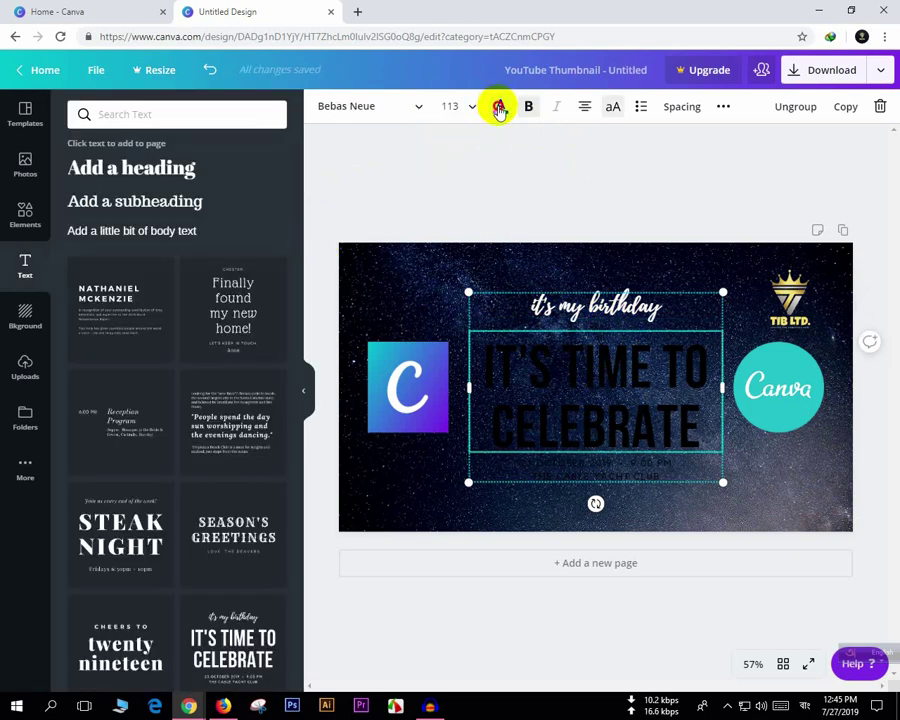
pyautogui.click(500, 108)
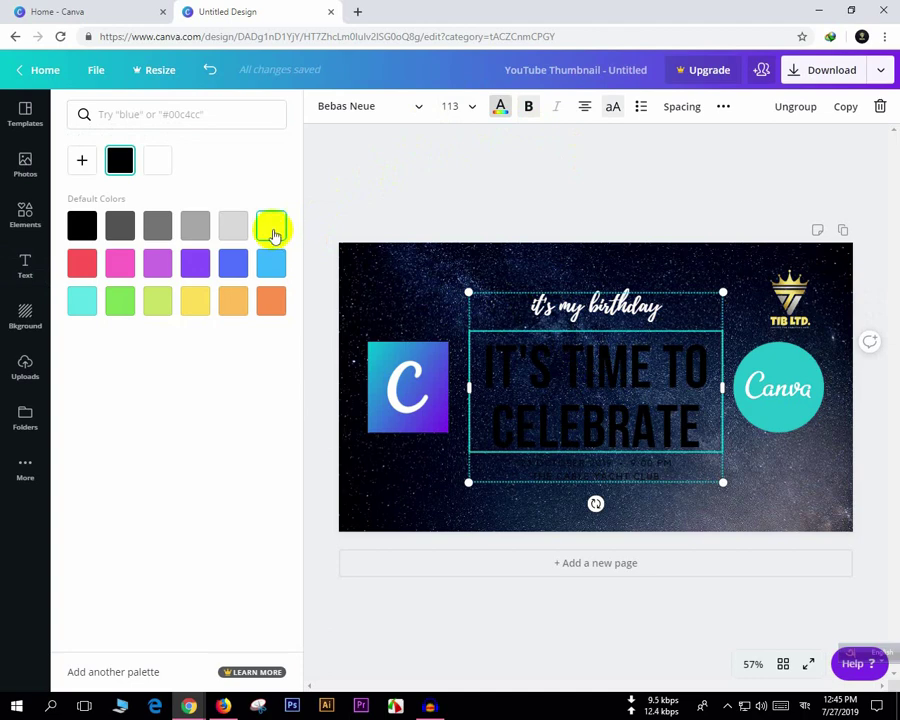
pyautogui.click(272, 226)
# Colour the date and venue text below the headline white, and delete only that element from the group.
pyautogui.click(596, 470)
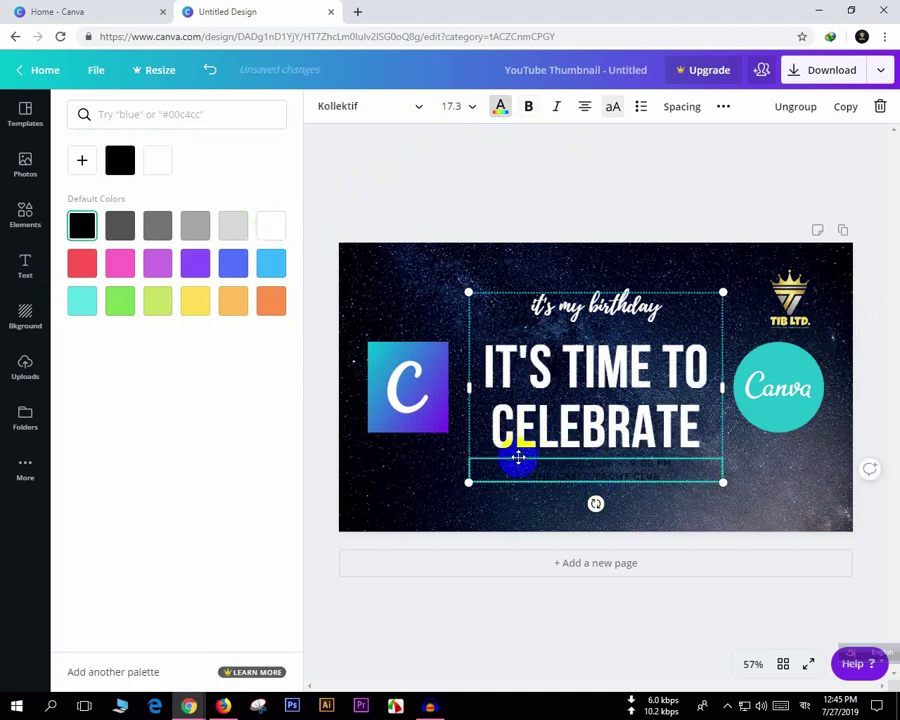
pyautogui.click(269, 224)
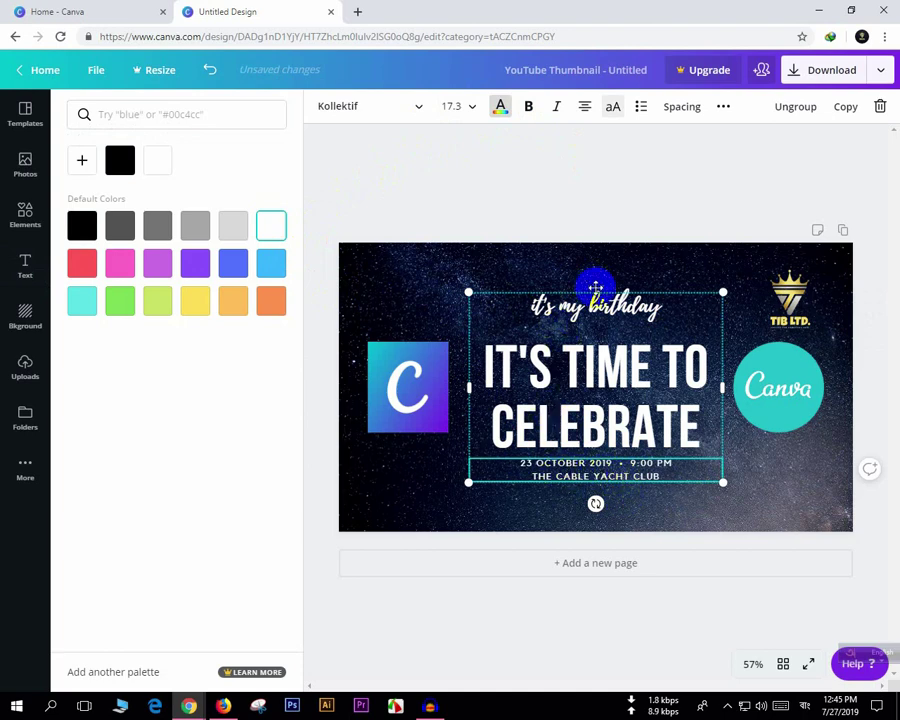
pyautogui.click(879, 106)
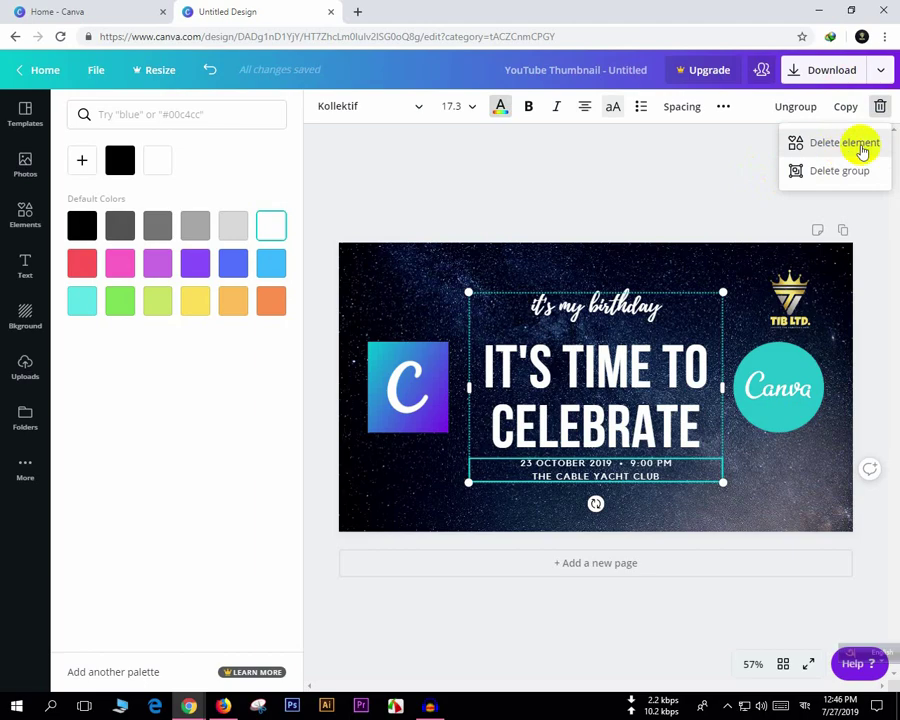
pyautogui.click(818, 147)
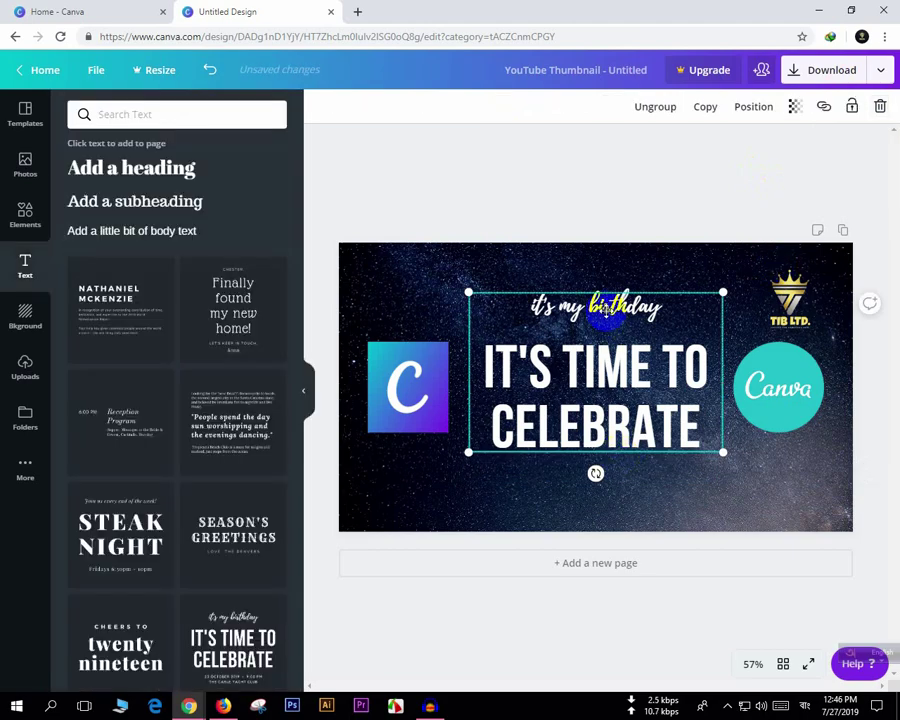
# Delete the "it's my birthday" line from the text group, leaving the headline.
pyautogui.click(606, 310)
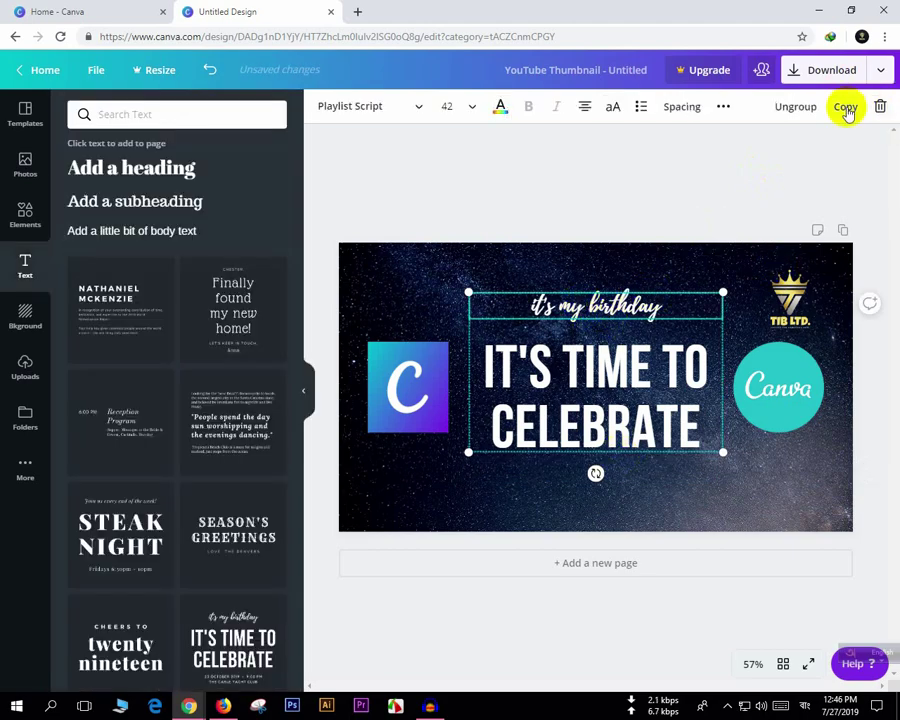
pyautogui.click(878, 106)
pyautogui.click(862, 143)
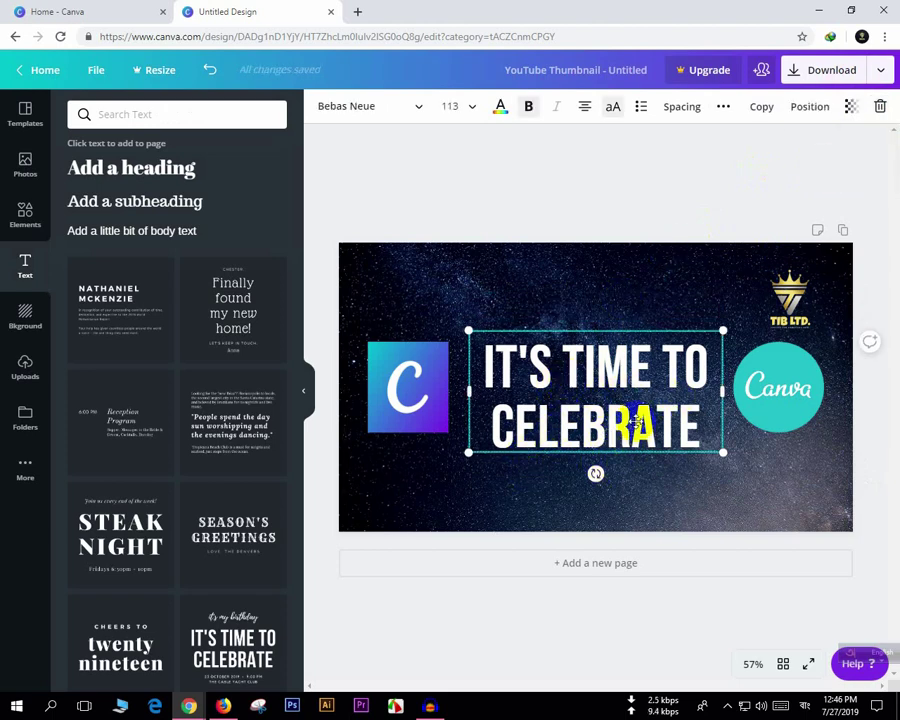
# Clear the "IT'S TIME TO CELEBRATE" headline's text and set its font size to 36.
pyautogui.doubleClick(633, 422)
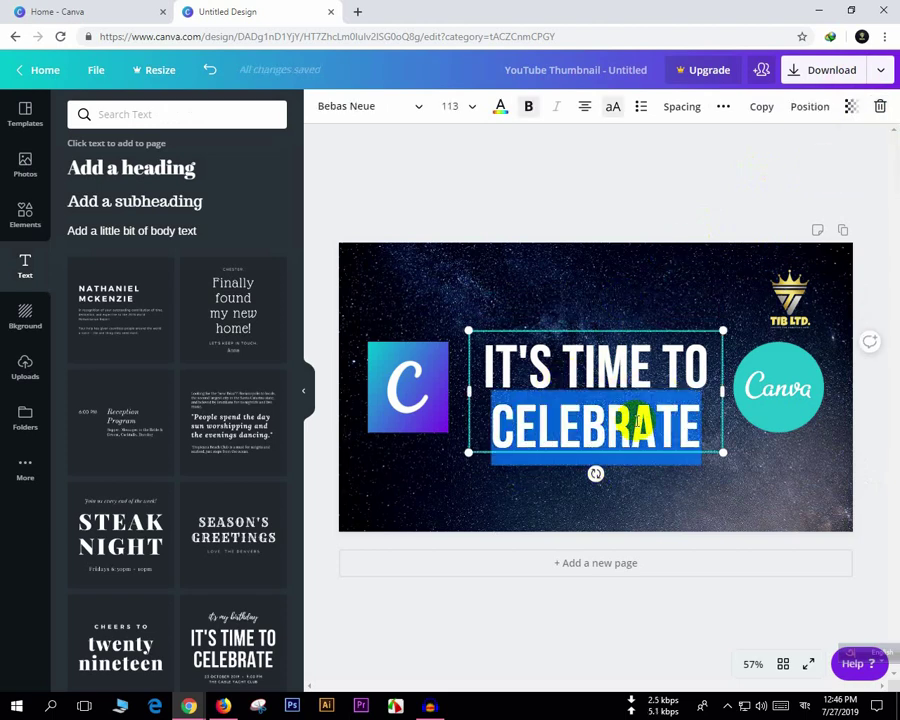
pyautogui.hotkey('ctrl', 'a')
pyautogui.press('BackSpace')
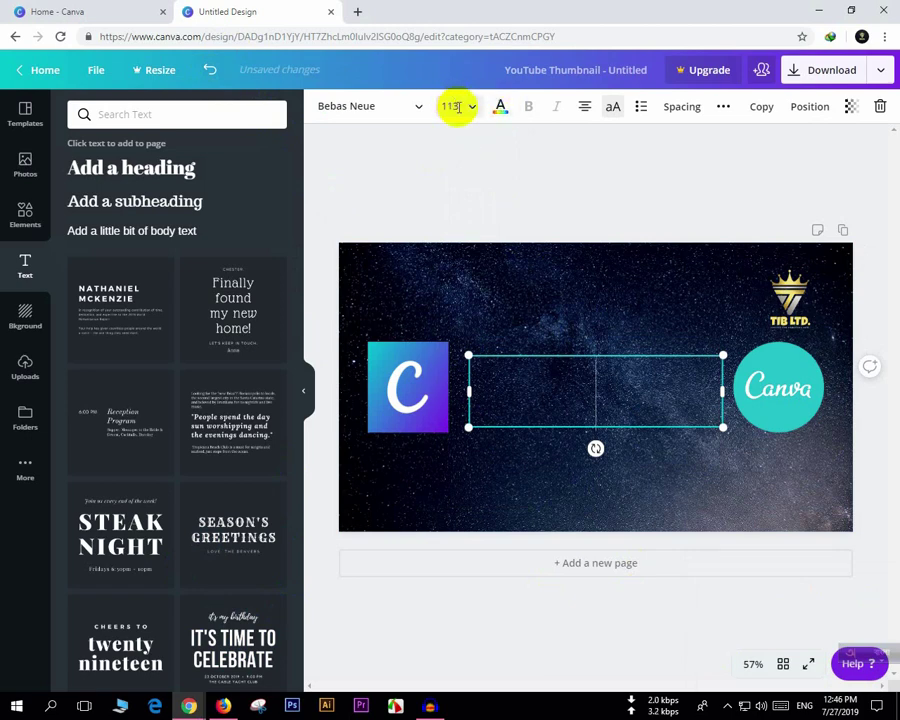
pyautogui.click(457, 107)
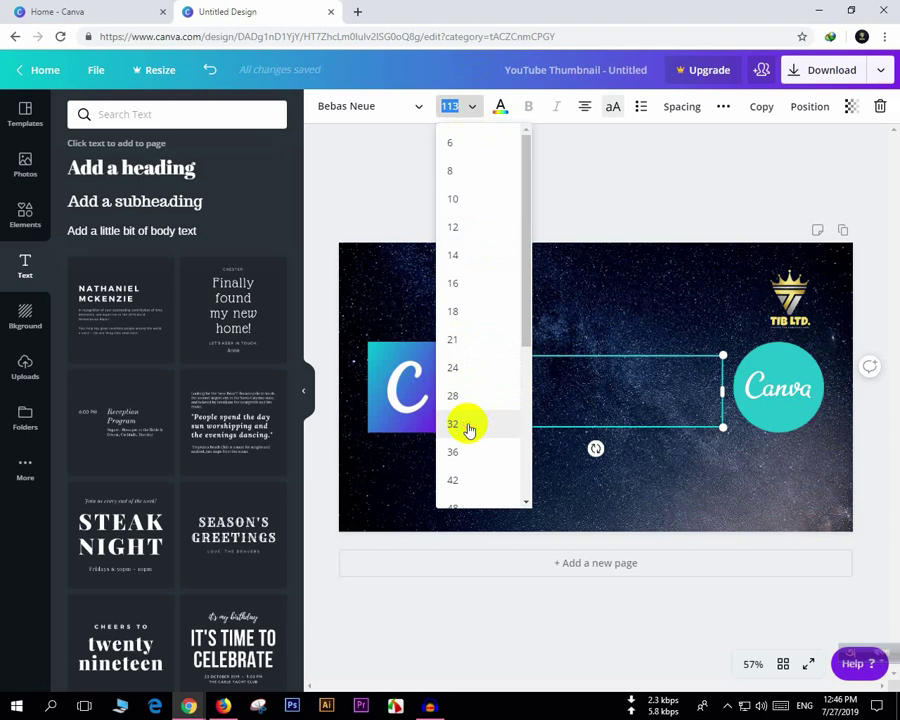
pyautogui.click(466, 425)
pyautogui.click(455, 108)
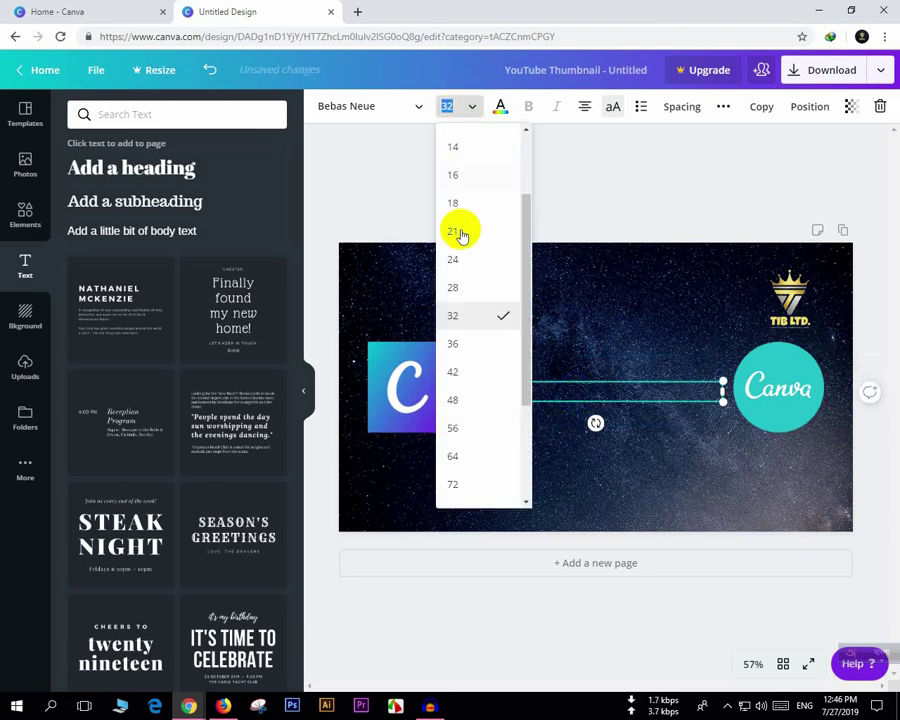
pyautogui.click(478, 349)
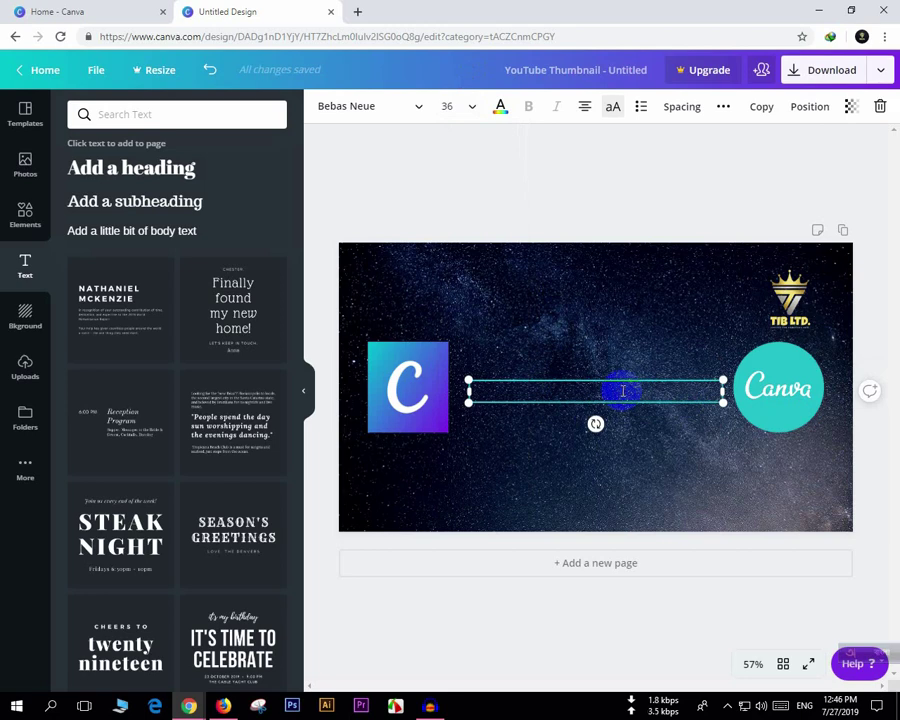
pyautogui.write('jhsagfiuawhg')
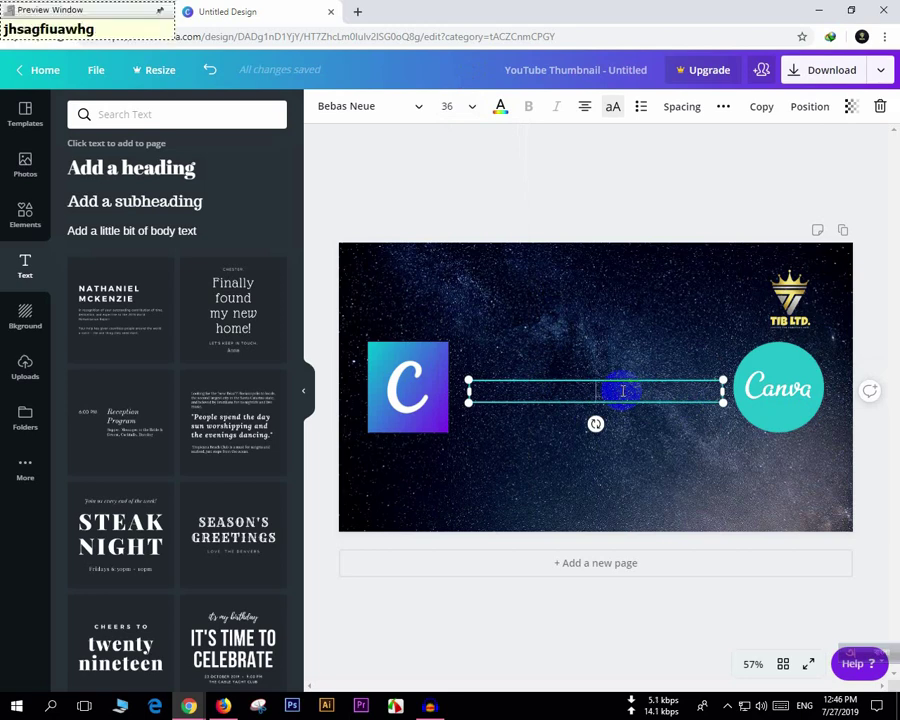
pyautogui.write('efvdsf')
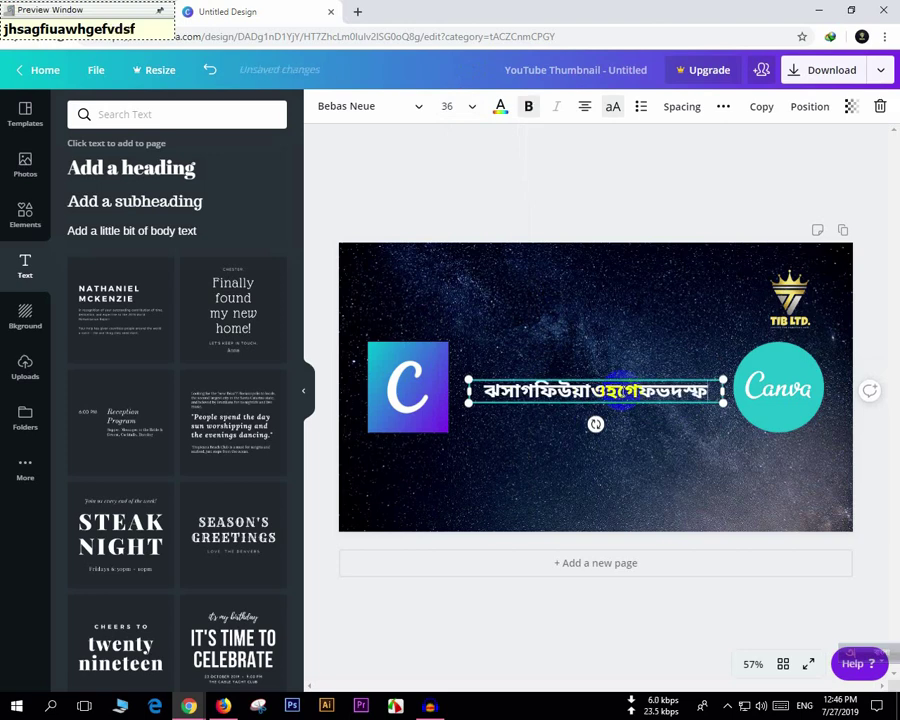
pyautogui.press('Return')
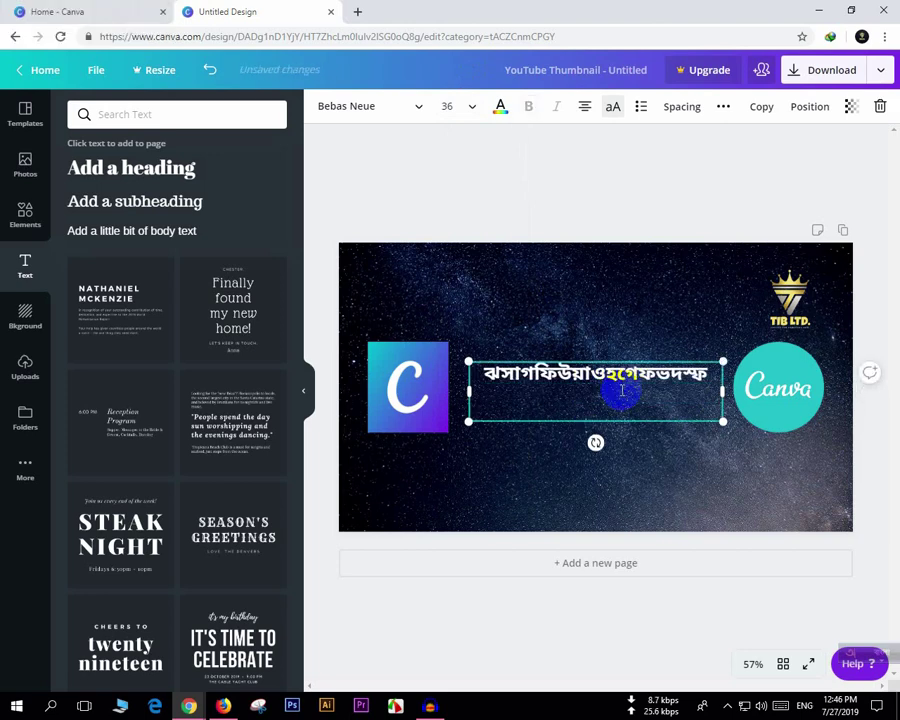
pyautogui.press('BackSpace')
pyautogui.press('BackSpace')
pyautogui.press('BackSpace')
pyautogui.press('BackSpace')
pyautogui.press('BackSpace')
pyautogui.press('BackSpace')
pyautogui.press('BackSpace')
pyautogui.press('BackSpace')
pyautogui.press('BackSpace')
pyautogui.press('BackSpace')
pyautogui.press('BackSpace')
pyautogui.press('BackSpace')
pyautogui.press('BackSpace')
pyautogui.press('BackSpace')
pyautogui.press('BackSpace')
pyautogui.press('BackSpace')
pyautogui.press('BackSpace')
pyautogui.press('BackSpace')
pyautogui.press('BackSpace')
pyautogui.press('BackSpace')
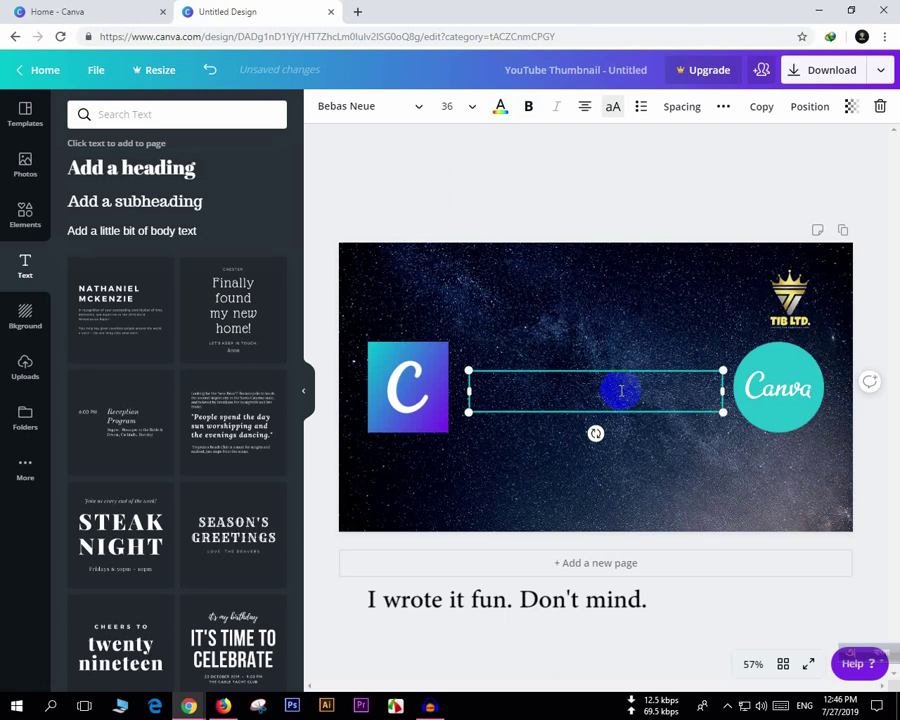
# Enter the three lines "সজখদ্গফখস", "আসেফগাসিউয়ক" and "ঘিসদিহগারুওগ" in the text box and move it up near the thumbnail's top edge.
pyautogui.write('sjkhdgfkhs')
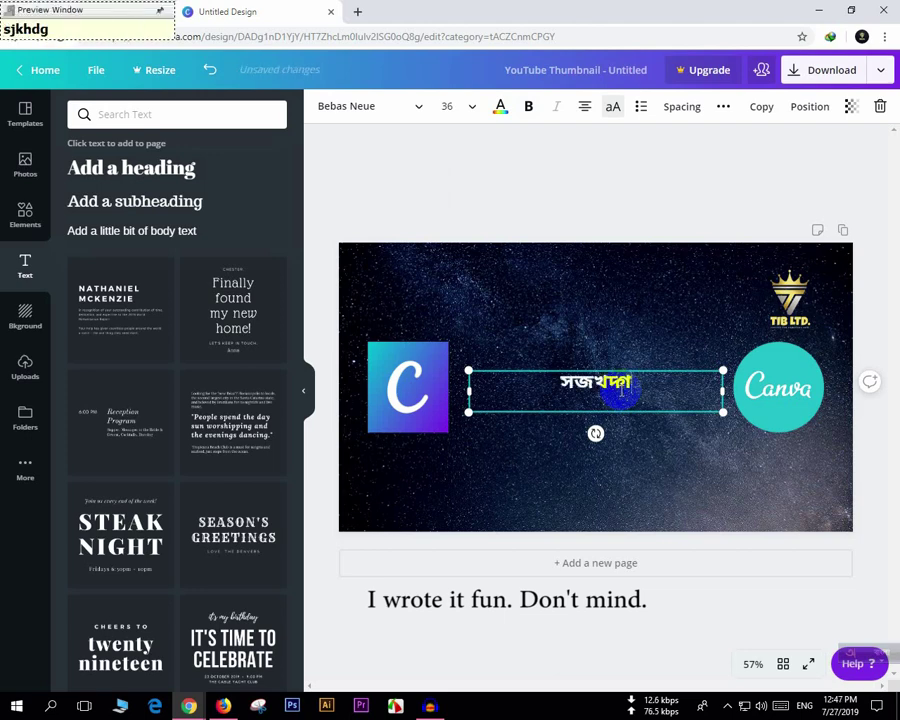
pyautogui.press('Return')
pyautogui.write('asefgasiuyk')
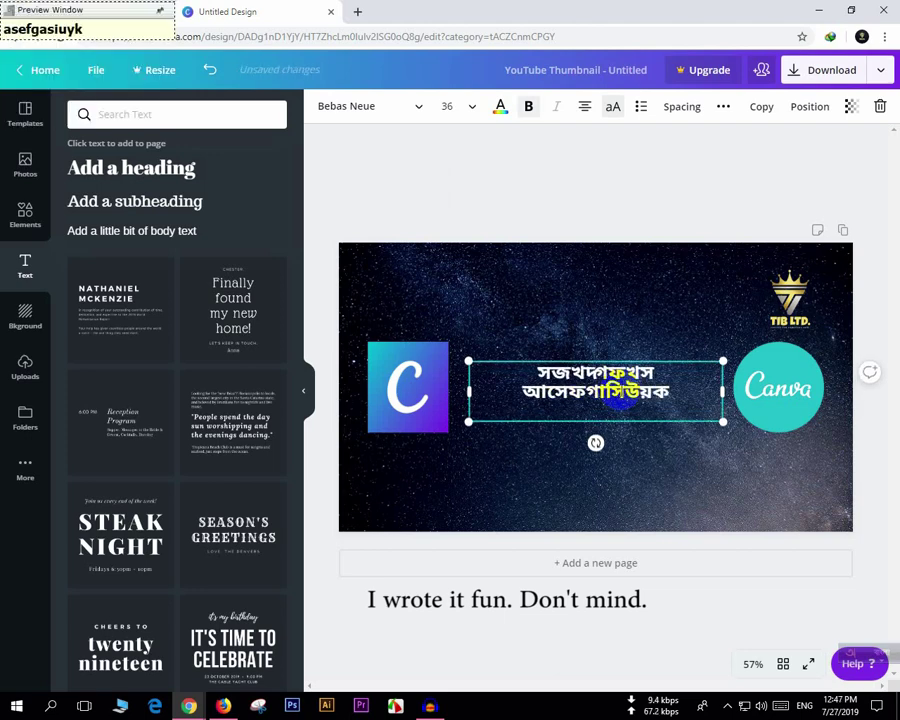
pyautogui.press('Return')
pyautogui.write('ghisdihgaruog')
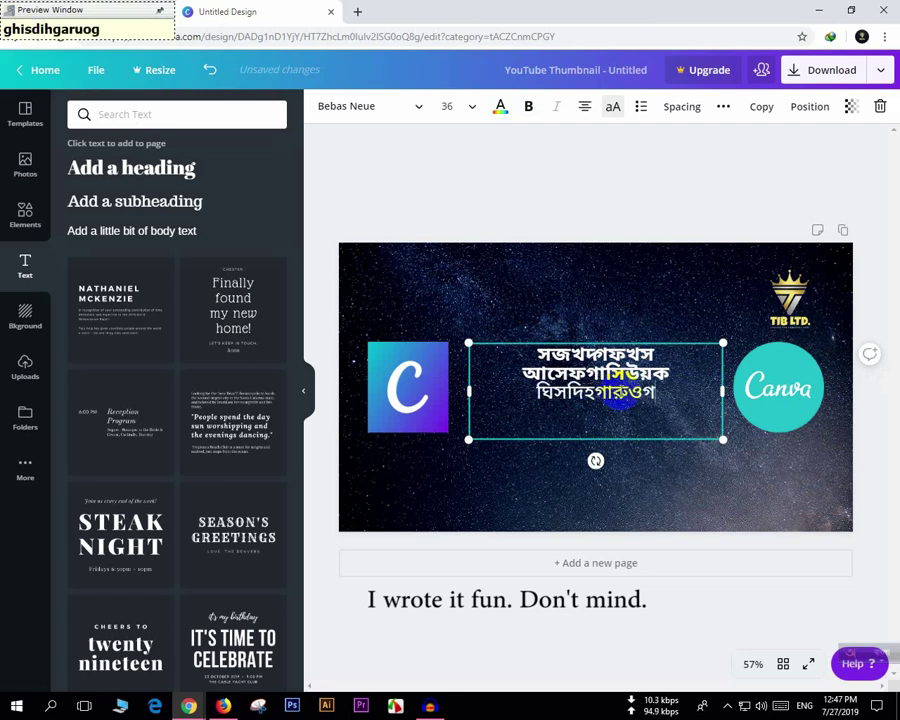
pyautogui.click(636, 493)
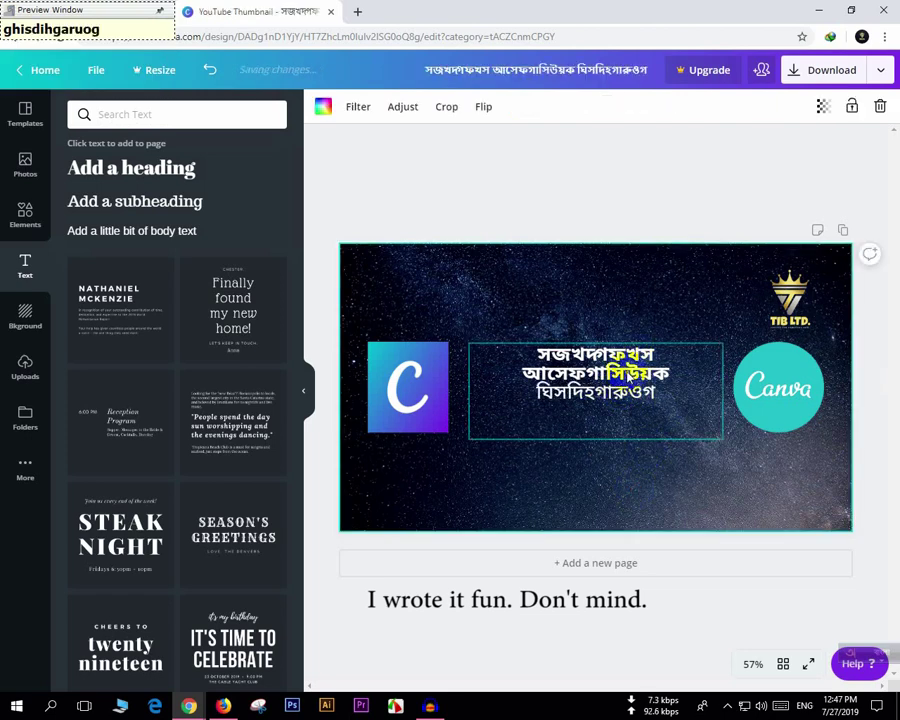
pyautogui.moveTo(596, 352); pyautogui.dragTo(597, 297)
pyautogui.click(619, 485)
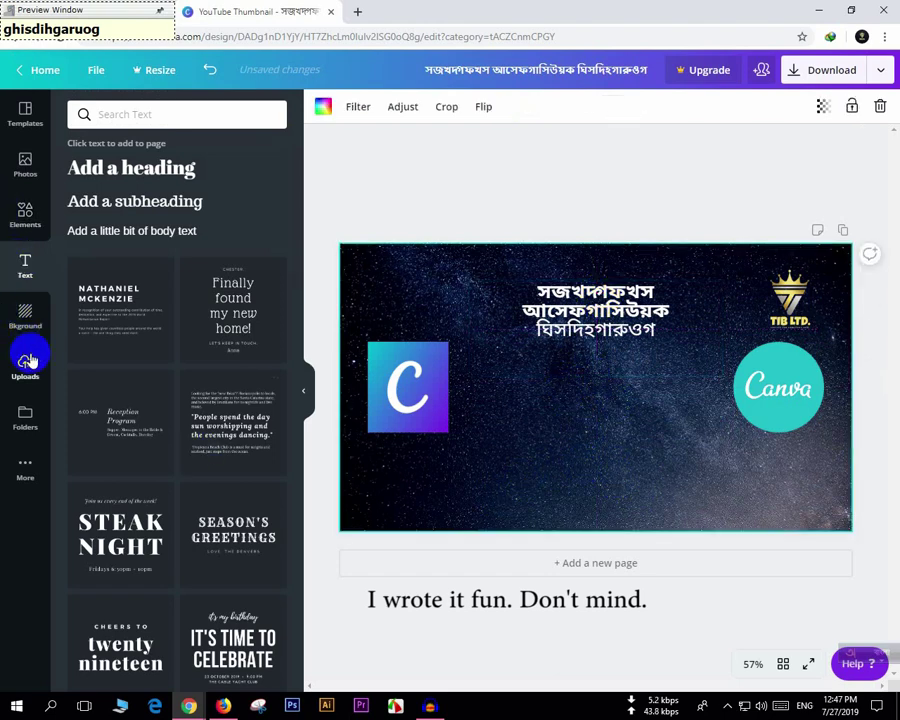
# Browse the elements library's categories for a decorative graphic to place below the text.
pyautogui.click(24, 210)
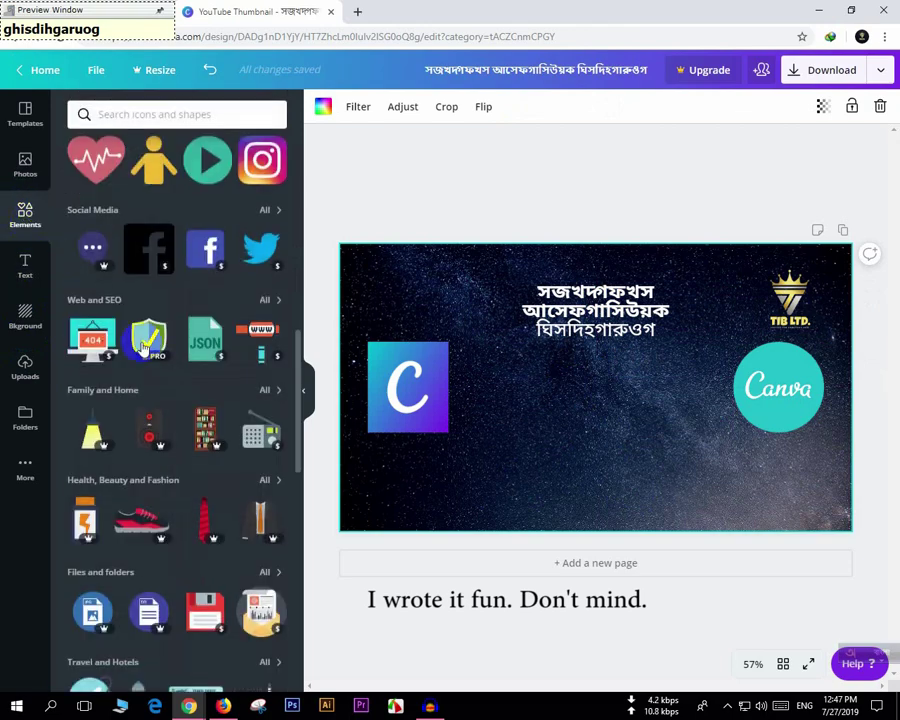
pyautogui.scroll(3, 215, 340)
pyautogui.scroll(5, 228, 340)
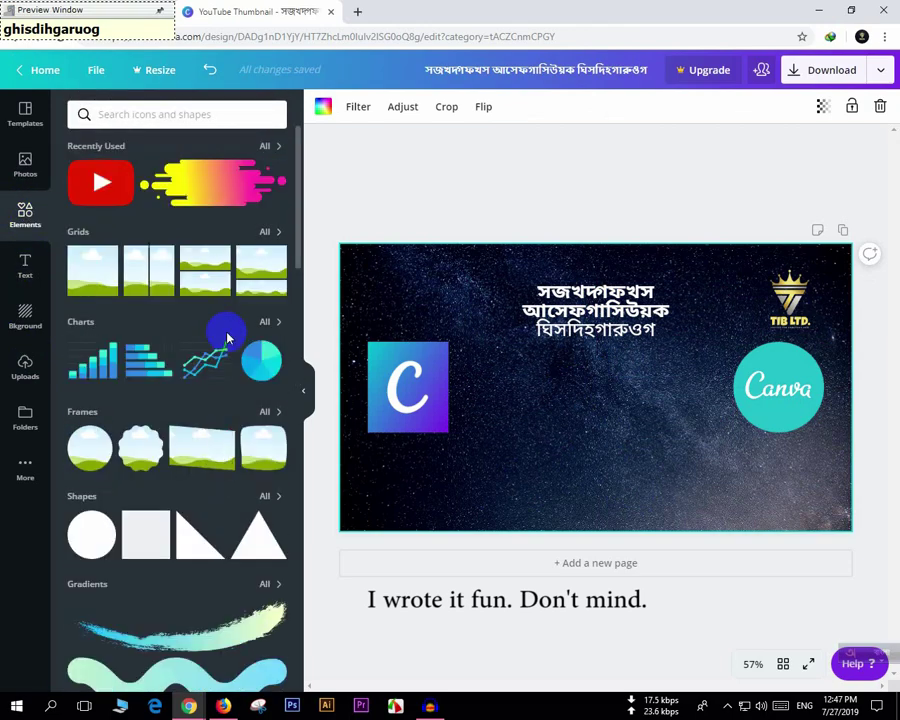
pyautogui.click(140, 115)
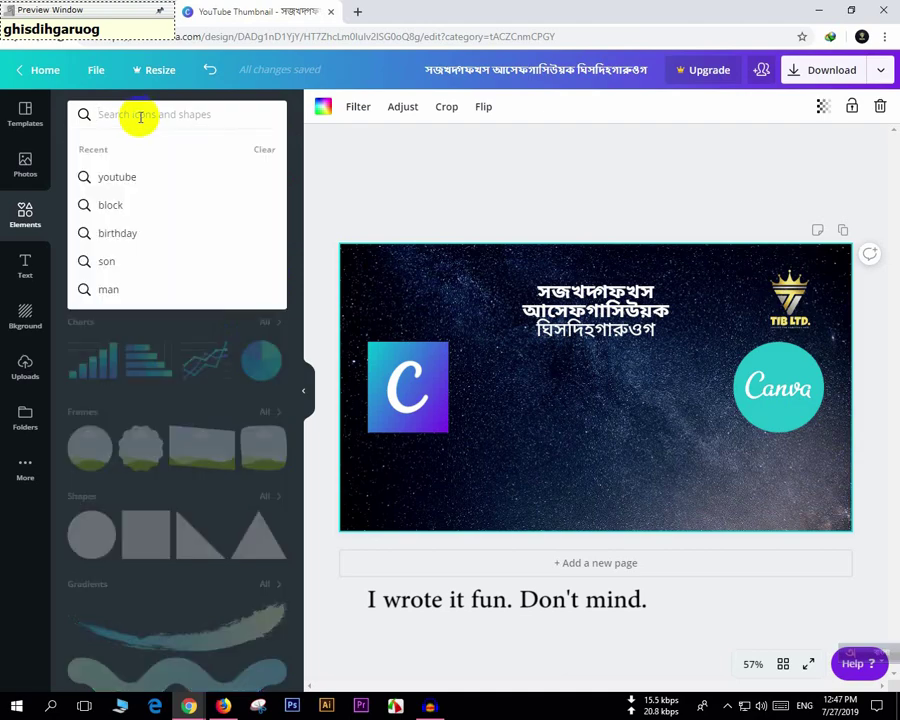
pyautogui.click(200, 440)
pyautogui.scroll(-5, 232, 462)
pyautogui.scroll(2, 236, 482)
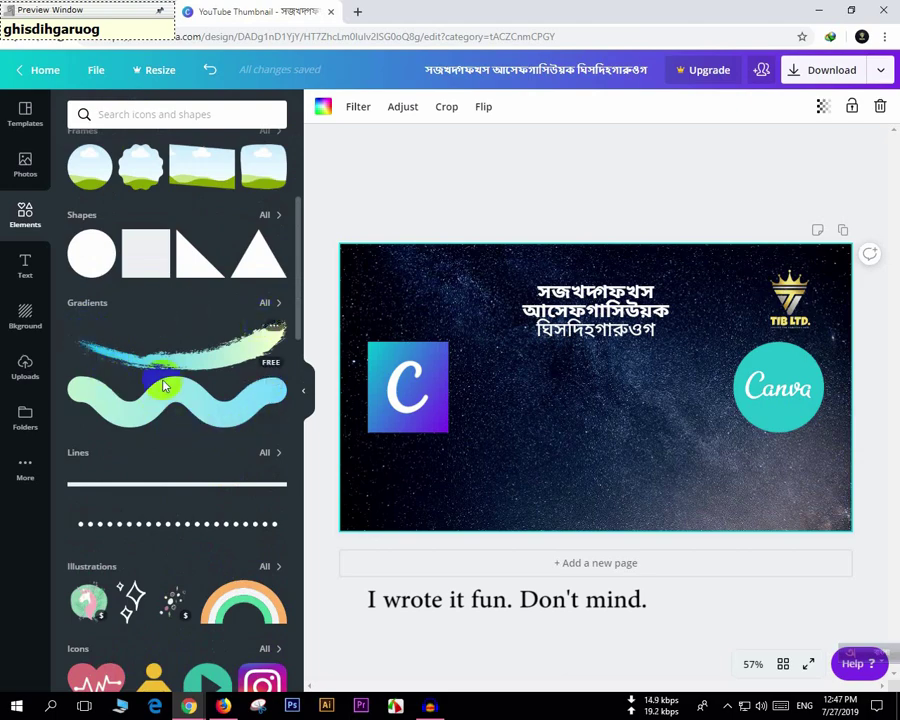
pyautogui.scroll(-3, 210, 494)
pyautogui.scroll(-6, 208, 495)
pyautogui.scroll(10, 205, 490)
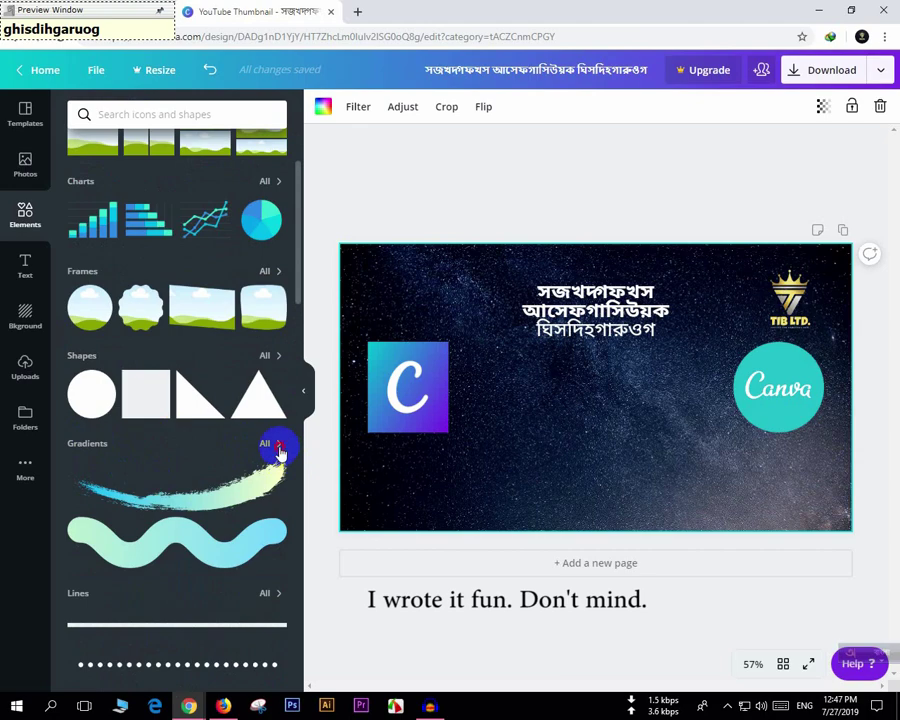
# Add the yellow-to-pink splash graphic with rounded horizontal streaks from the full Gradients collection.
pyautogui.click(279, 447)
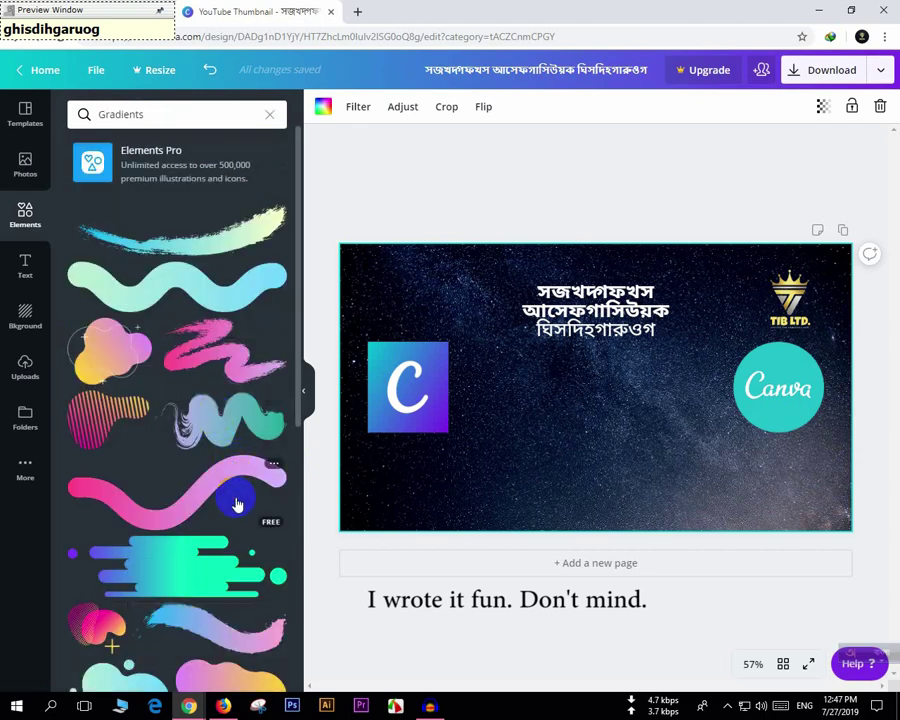
pyautogui.scroll(-12, 236, 505)
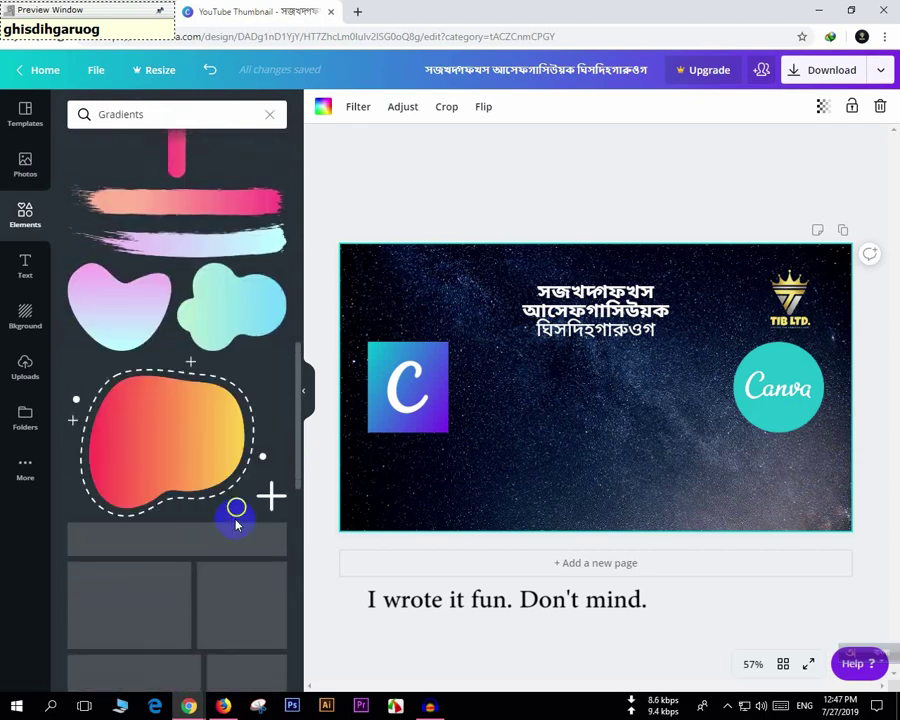
pyautogui.scroll(-10, 235, 524)
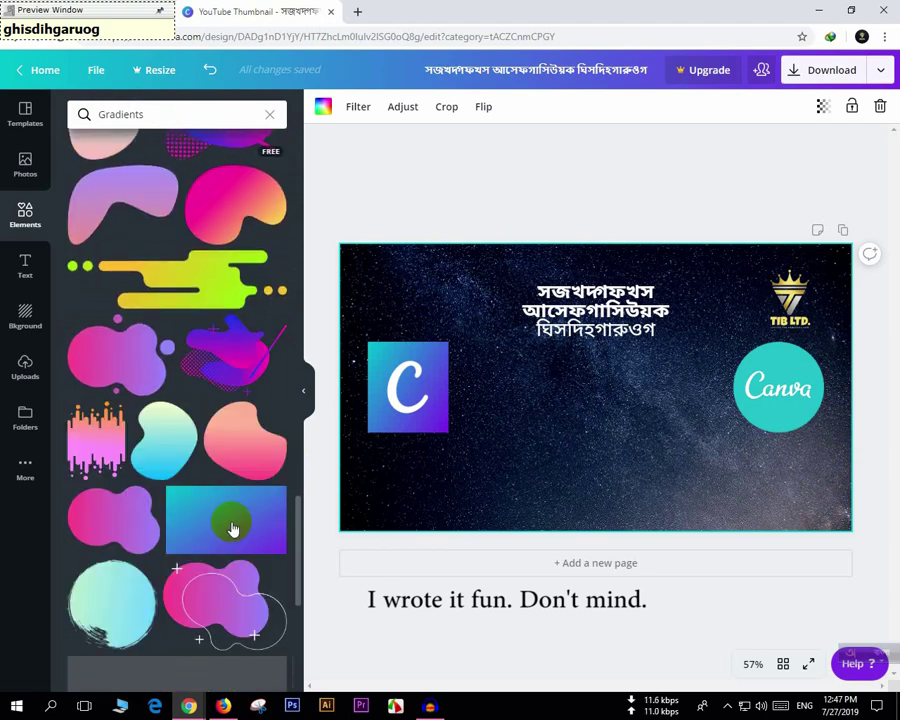
pyautogui.scroll(-5, 231, 527)
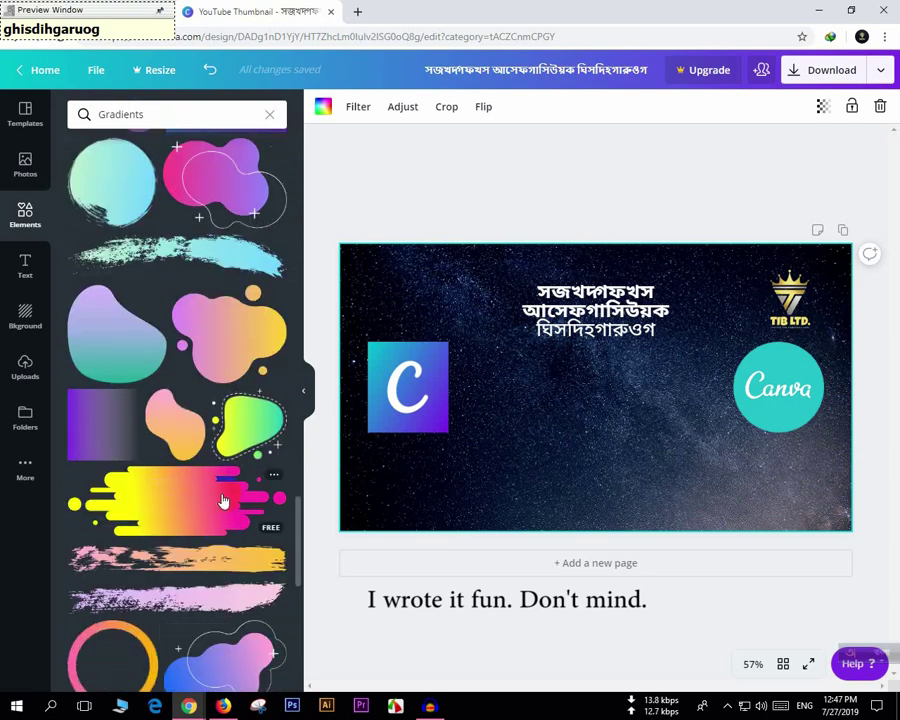
pyautogui.click(191, 511)
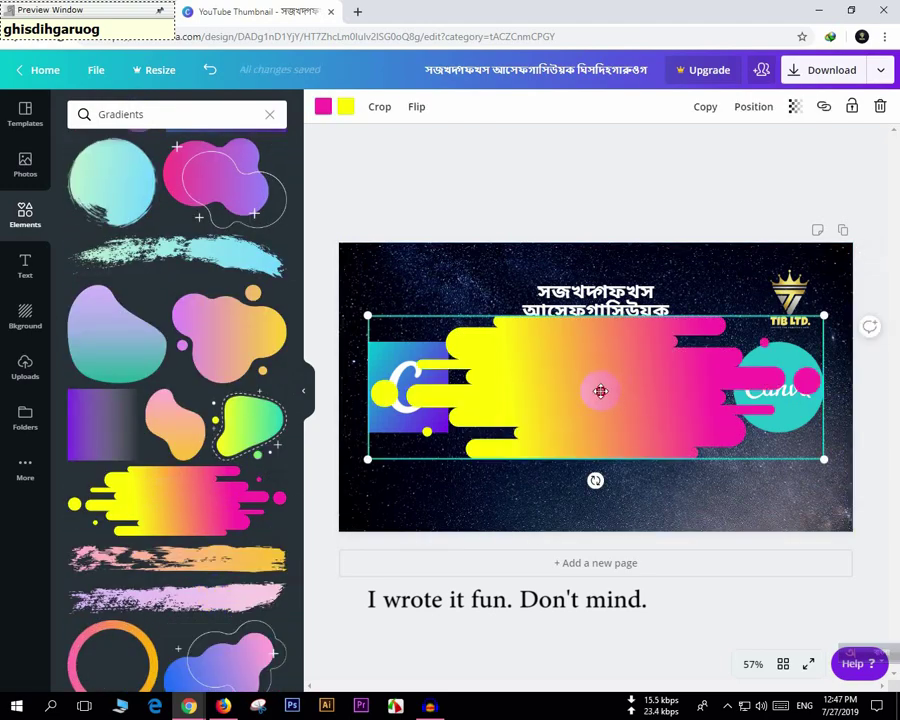
# Scale the gradient splash to about 733 by 231 and centre it below the text, between the two Canva logos.
pyautogui.moveTo(600, 391); pyautogui.dragTo(599, 434)
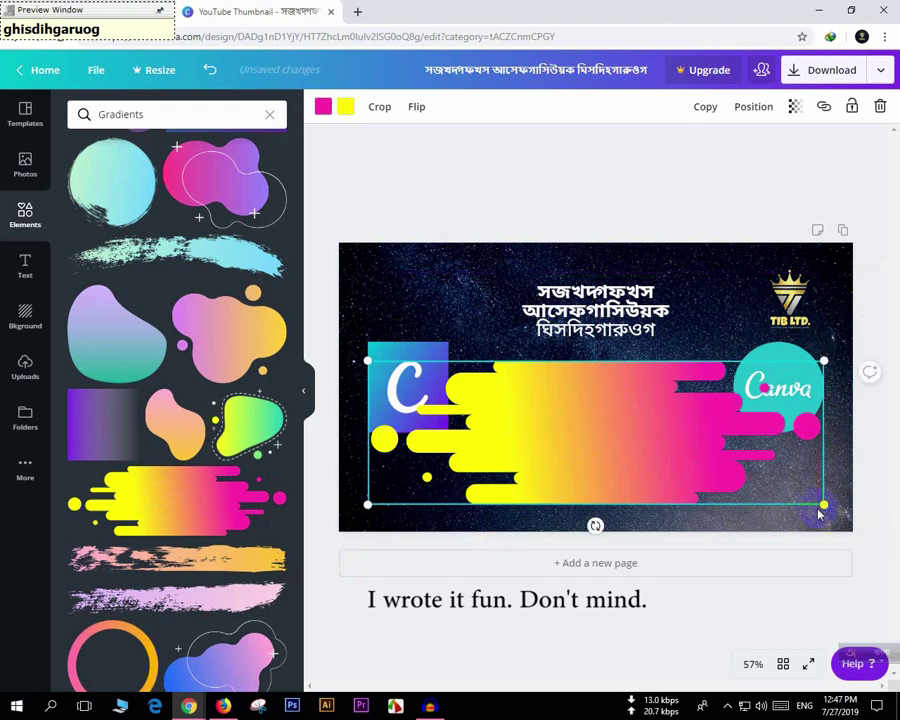
pyautogui.moveTo(822, 502); pyautogui.dragTo(595, 410)
pyautogui.moveTo(458, 410); pyautogui.dragTo(585, 462)
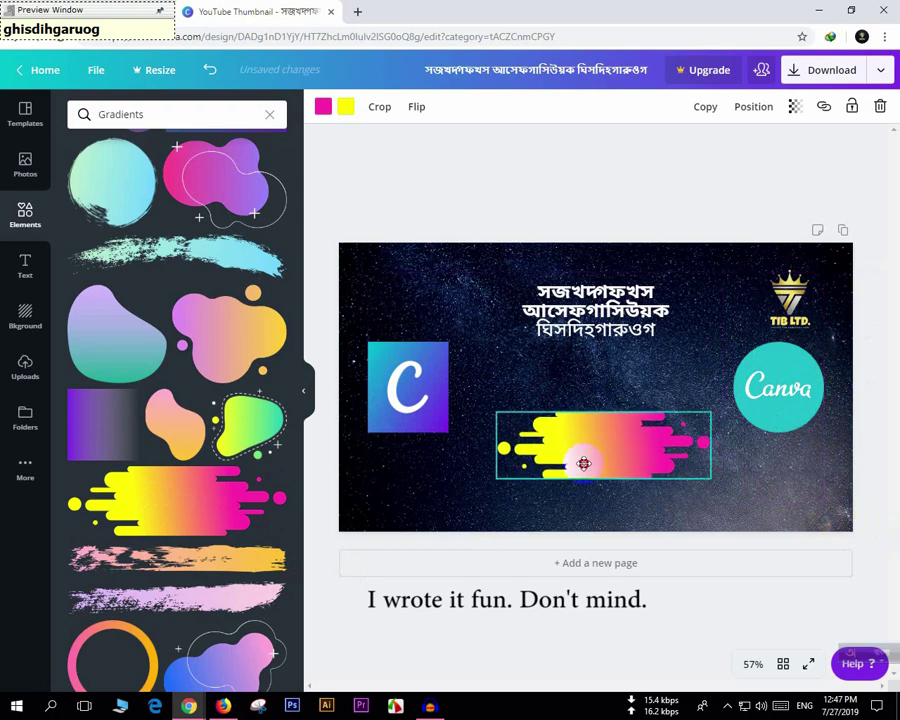
pyautogui.moveTo(748, 500); pyautogui.dragTo(788, 526)
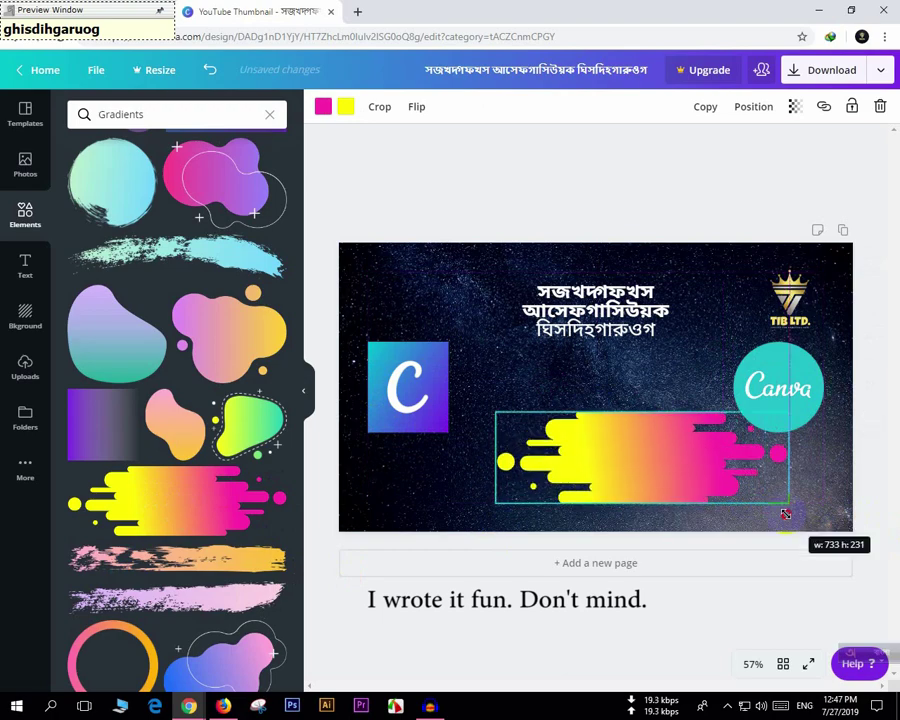
pyautogui.moveTo(643, 458); pyautogui.dragTo(604, 450)
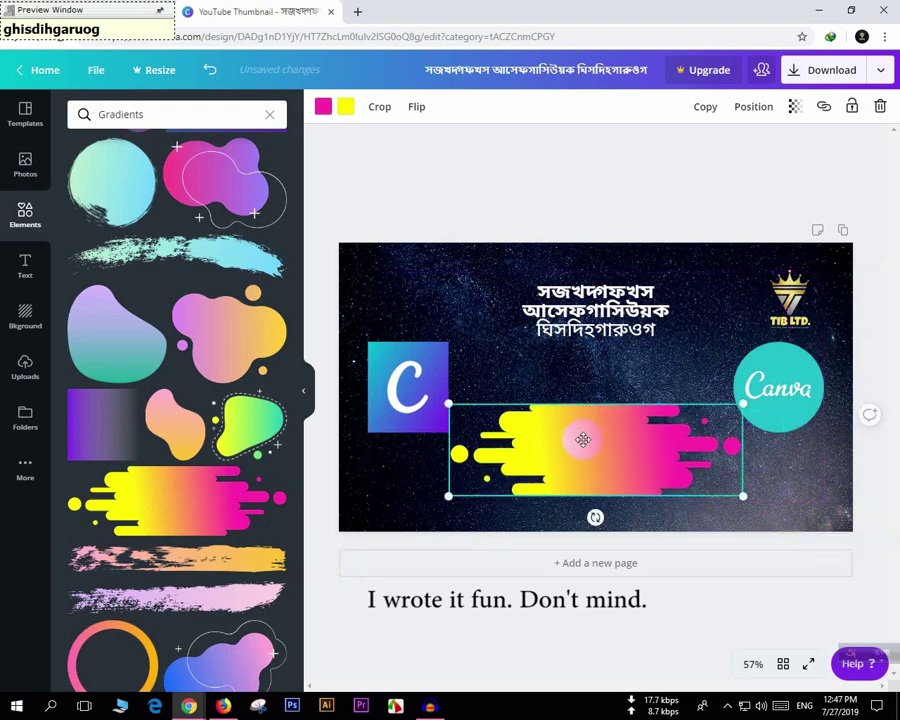
# Recolour the gradient splash, changing its pink end to light blue and its yellow end to the custom teal #07b8c4.
pyautogui.click(324, 107)
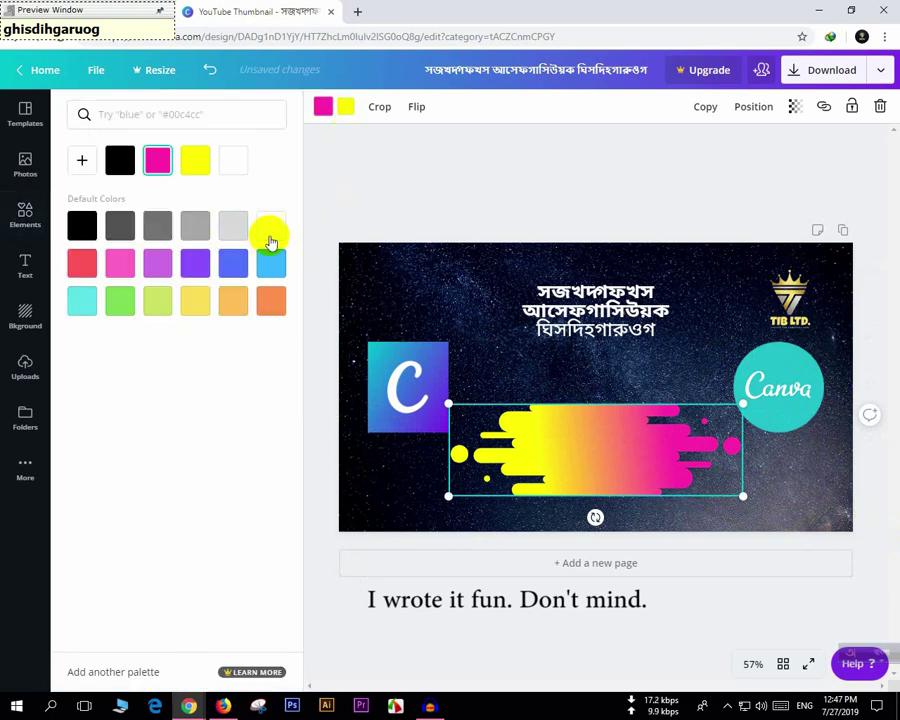
pyautogui.click(271, 263)
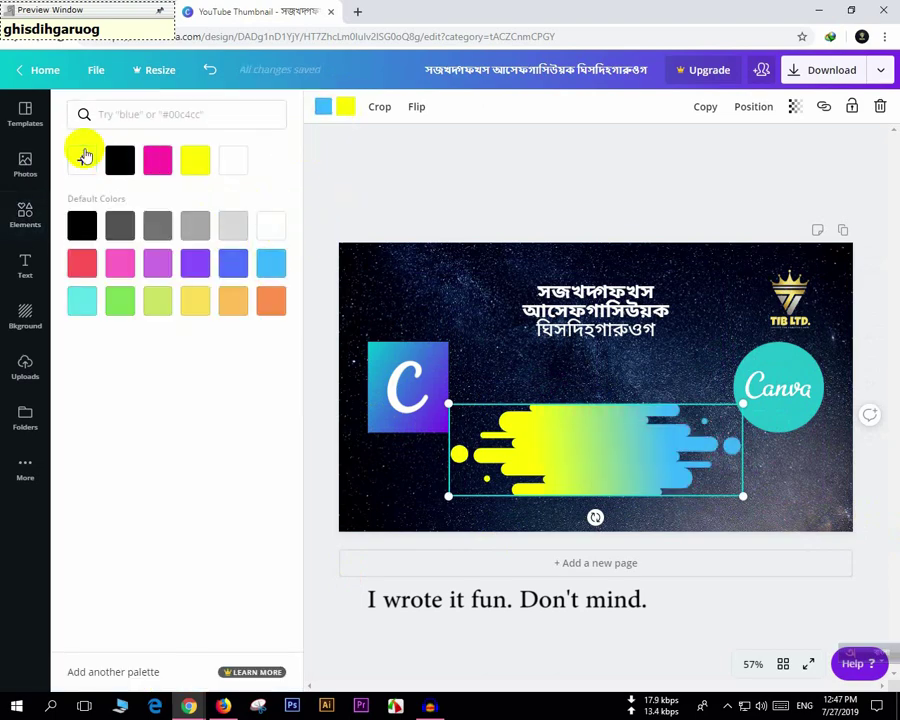
pyautogui.click(85, 157)
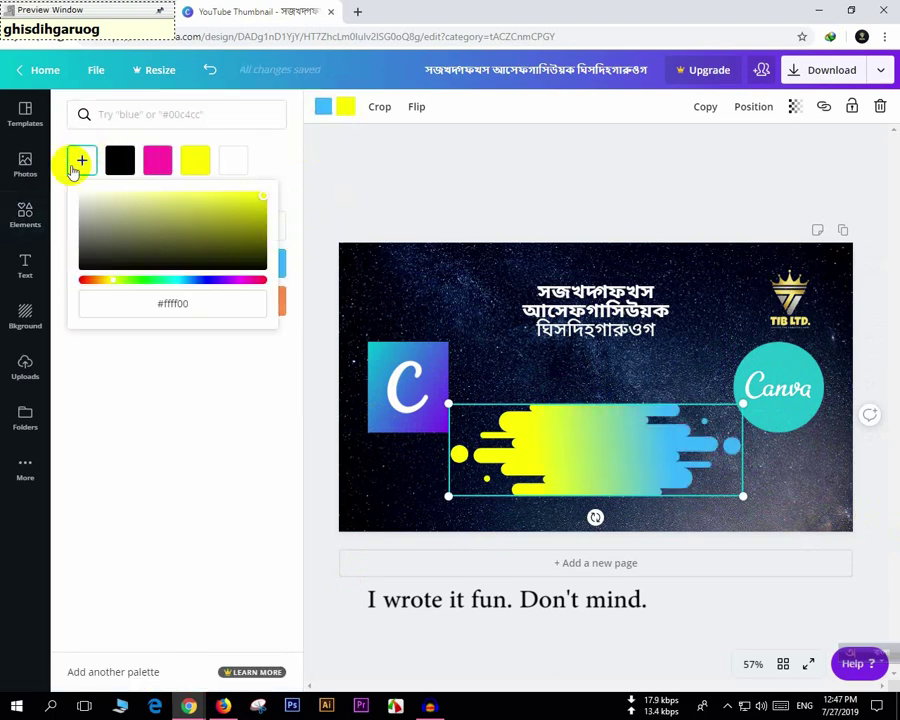
pyautogui.click(183, 281)
pyautogui.moveTo(261, 201); pyautogui.dragTo(258, 213)
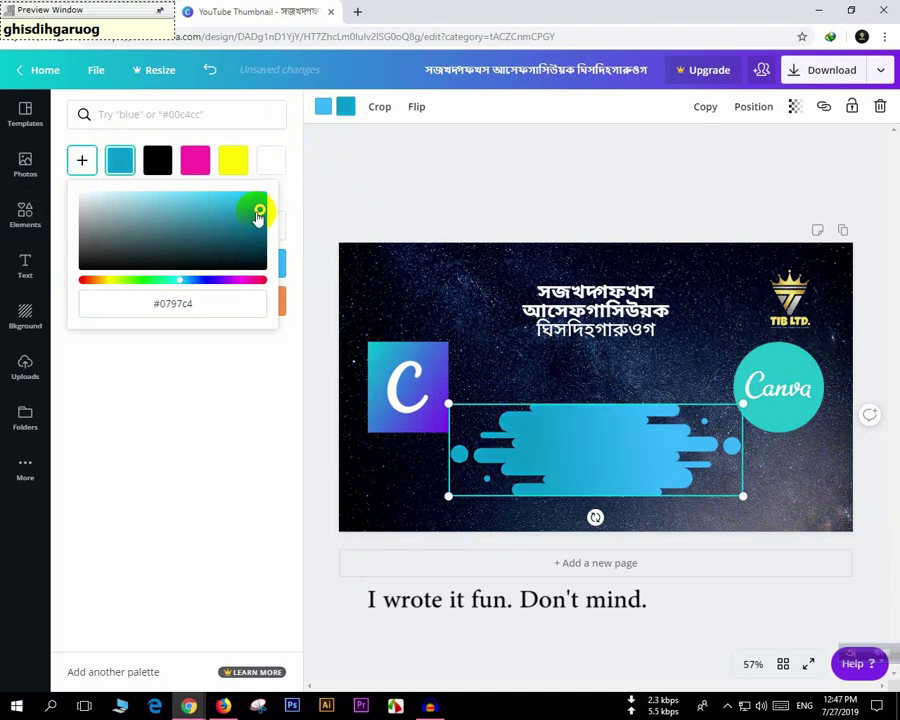
pyautogui.moveTo(184, 281); pyautogui.dragTo(176, 281)
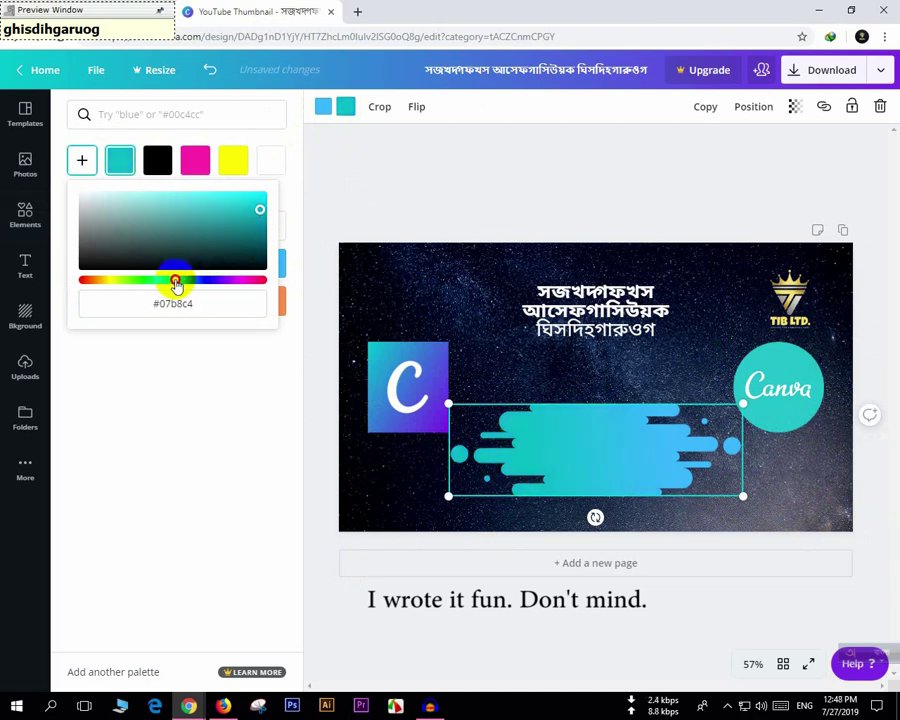
# Brighten the gradient splash's teal end to a vivid turquoise, and enlarge the splash so it reaches beneath the round Canva logo.
pyautogui.moveTo(259, 210); pyautogui.dragTo(256, 200)
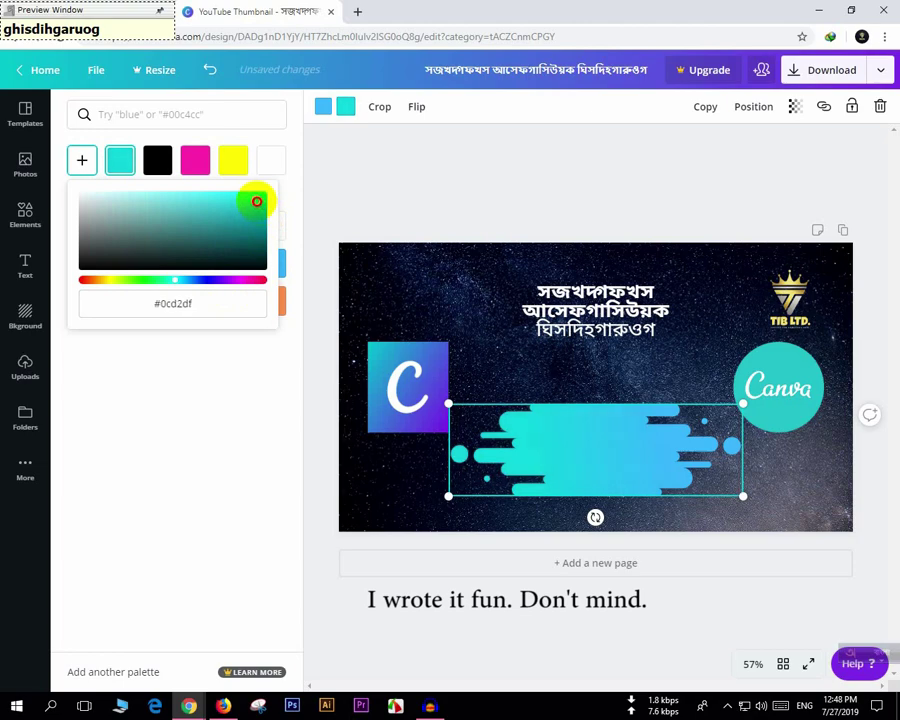
pyautogui.click(574, 393)
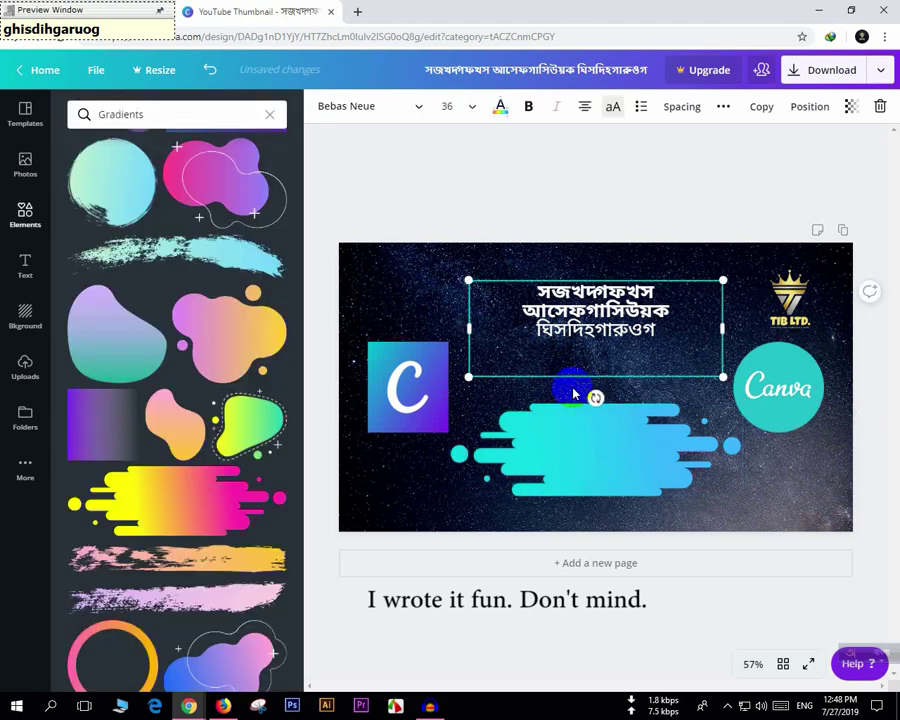
pyautogui.click(420, 330)
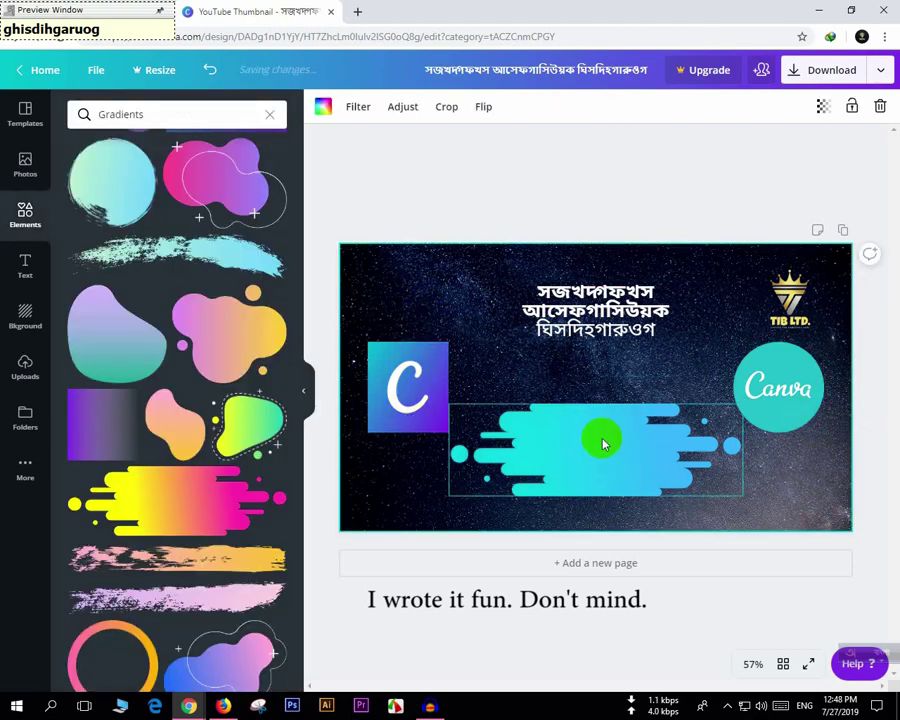
pyautogui.click(684, 478)
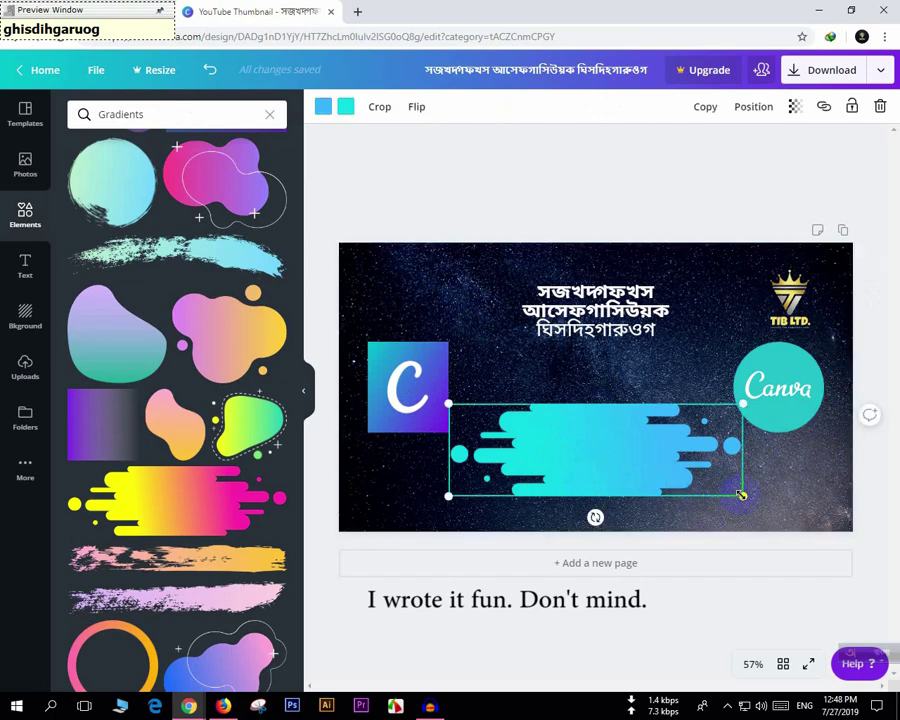
pyautogui.moveTo(759, 498); pyautogui.dragTo(794, 509)
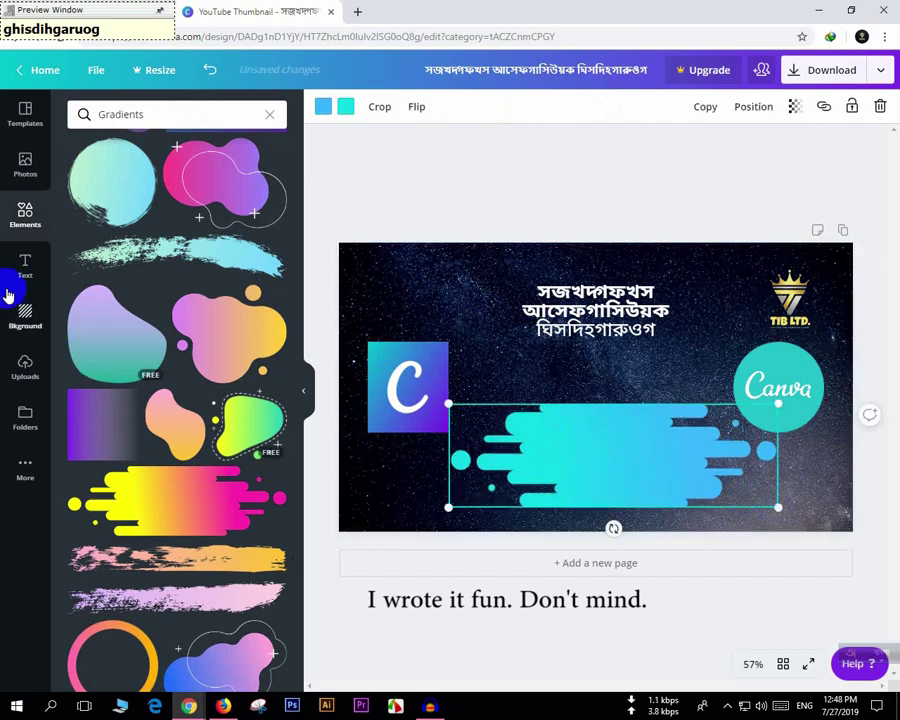
# Search the elements library for youtube and add the red YouTube play logo to the thumbnail.
pyautogui.click(155, 114)
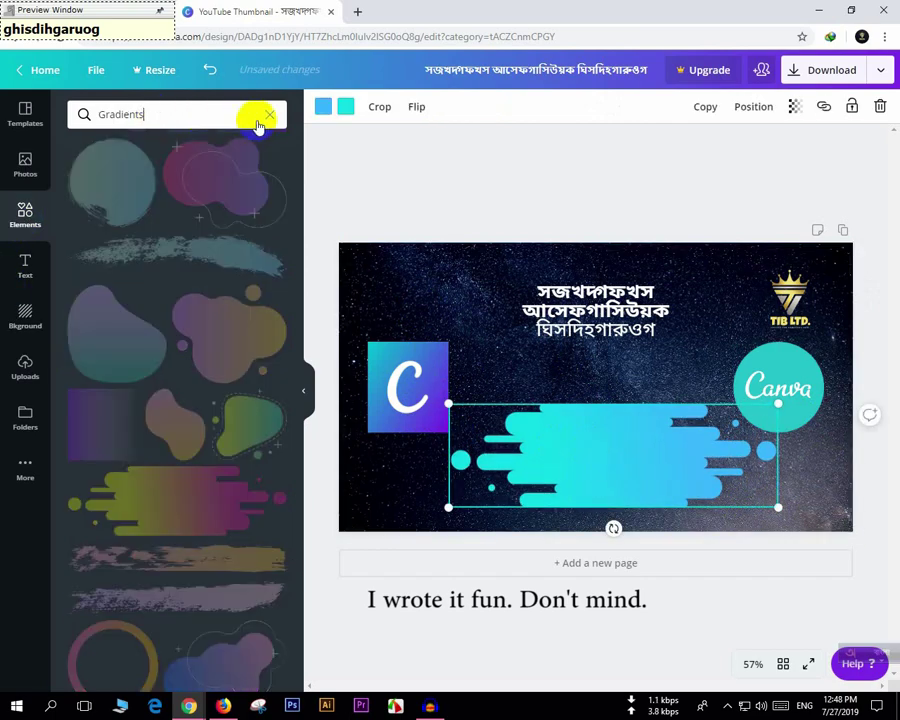
pyautogui.click(268, 119)
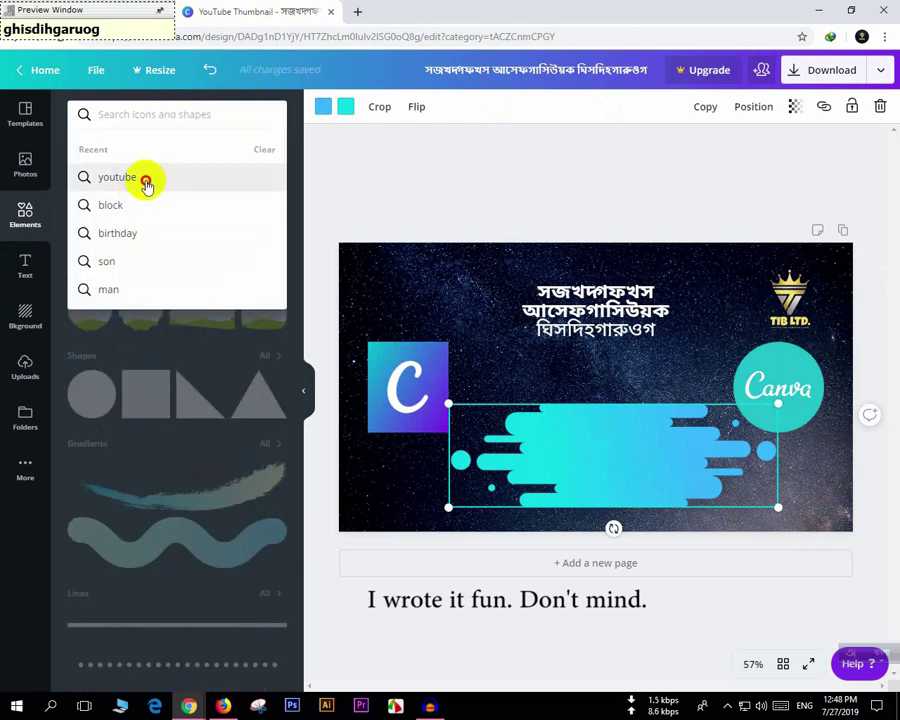
pyautogui.click(140, 178)
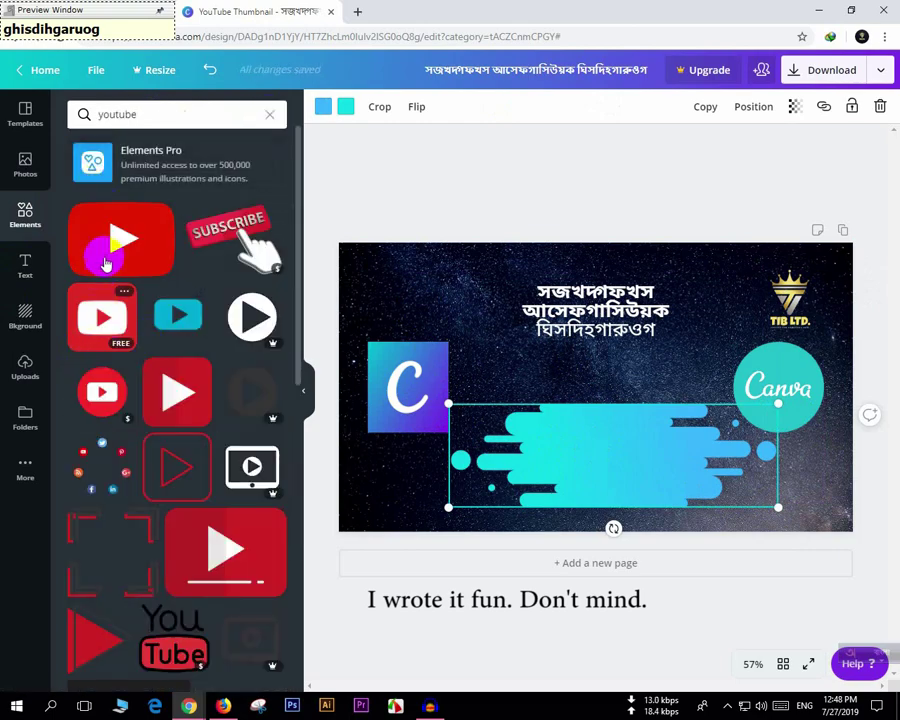
pyautogui.click(121, 238)
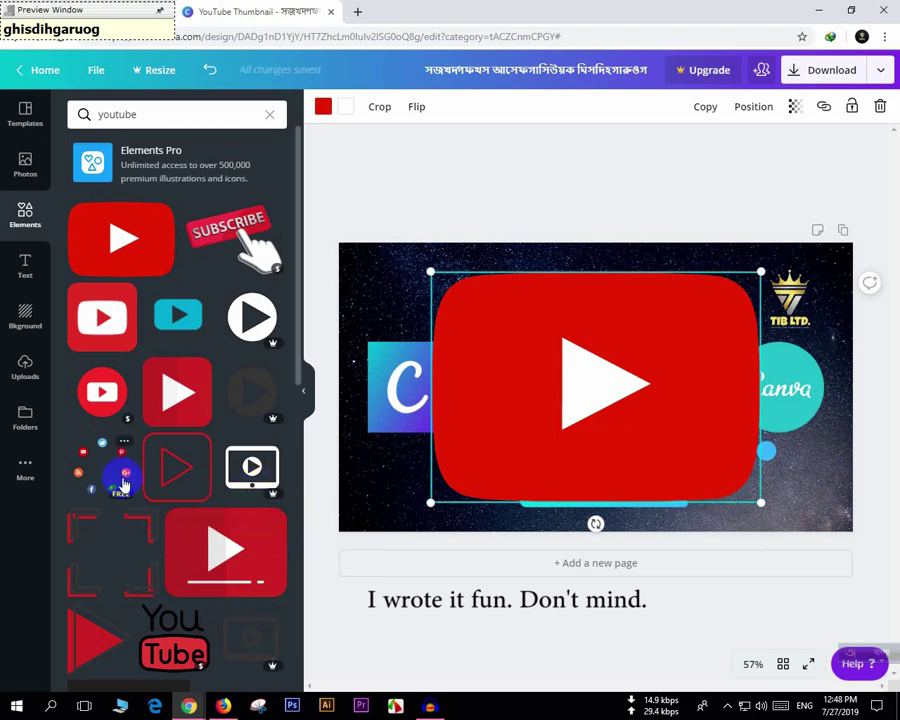
# Shrink the YouTube logo to a small icon and place it on the left half of the gradient splash.
pyautogui.moveTo(761, 503); pyautogui.dragTo(542, 436)
pyautogui.moveTo(619, 485); pyautogui.dragTo(566, 437)
pyautogui.click(638, 467)
pyautogui.click(577, 443)
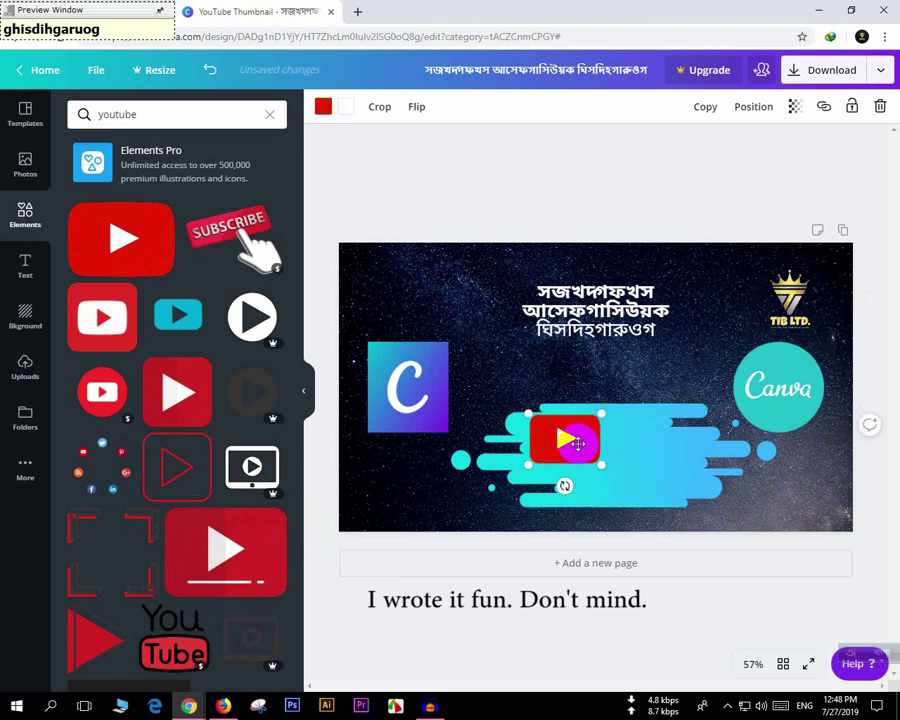
pyautogui.moveTo(572, 447); pyautogui.dragTo(575, 456)
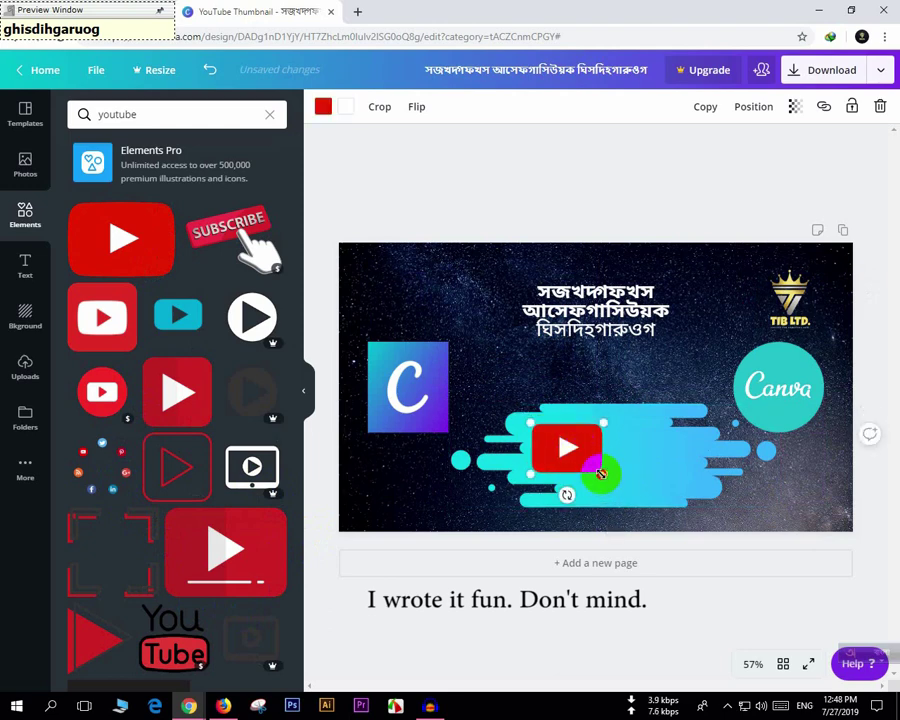
pyautogui.click(416, 293)
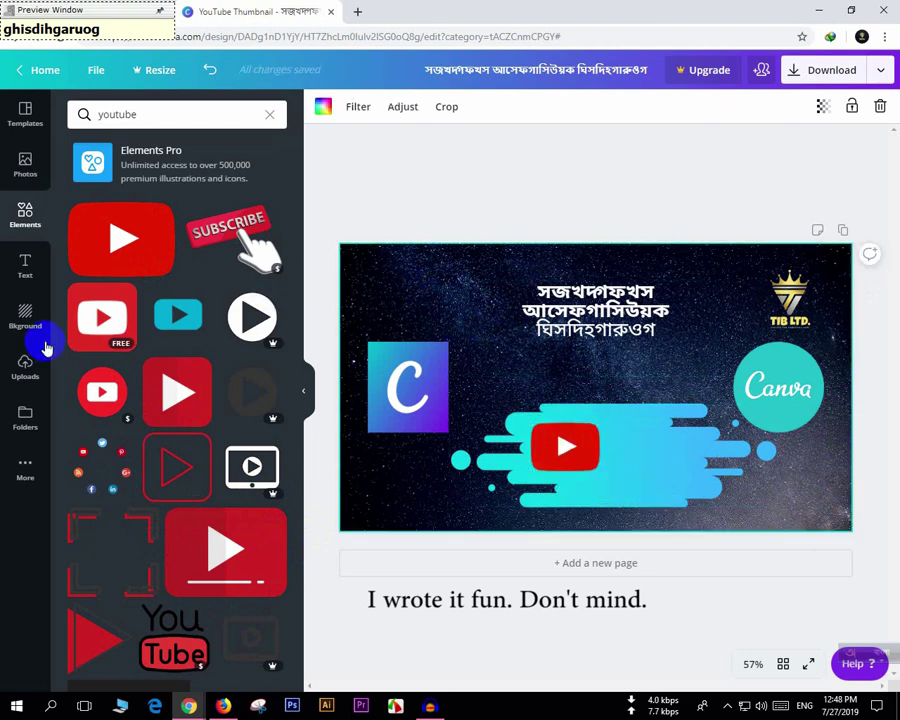
# Add the "It's time to celebrate" text combination and delete its birthday line and its date and venue lines, keeping only the heading.
pyautogui.click(25, 262)
pyautogui.click(240, 632)
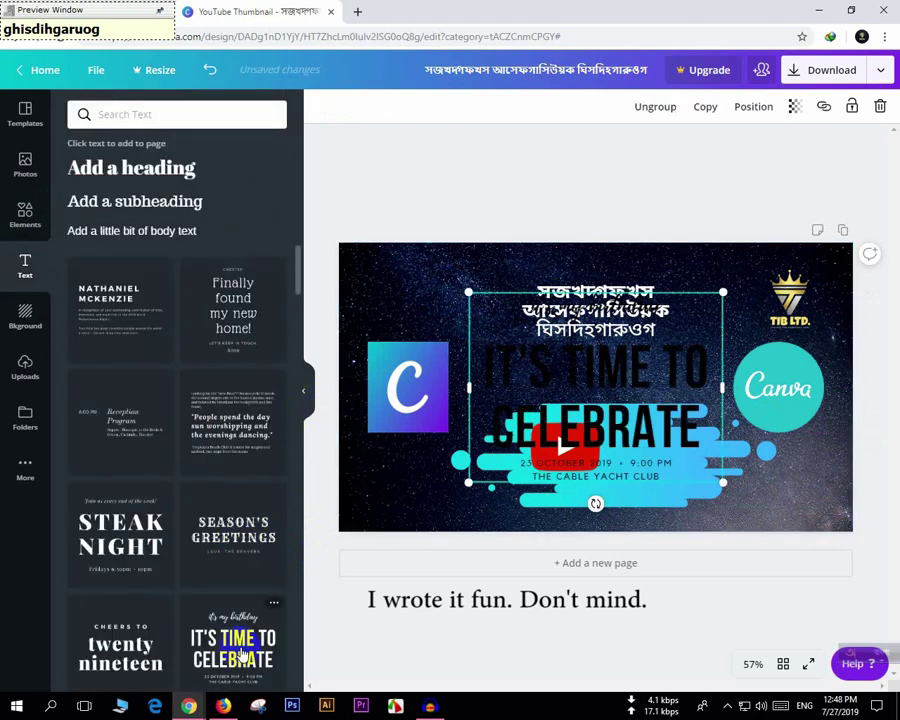
pyautogui.click(600, 300)
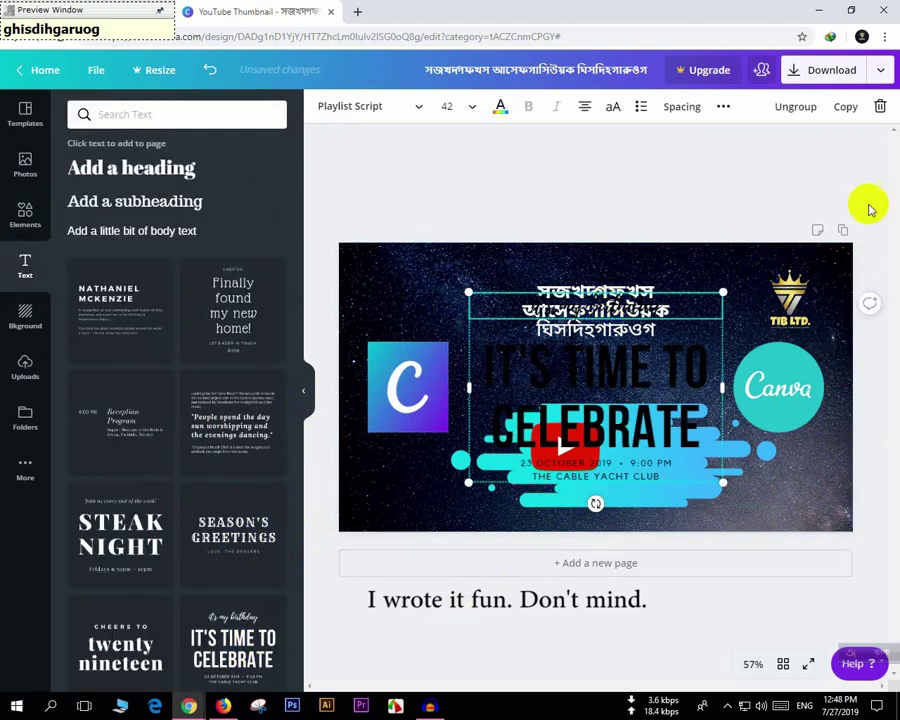
pyautogui.click(879, 106)
pyautogui.click(828, 155)
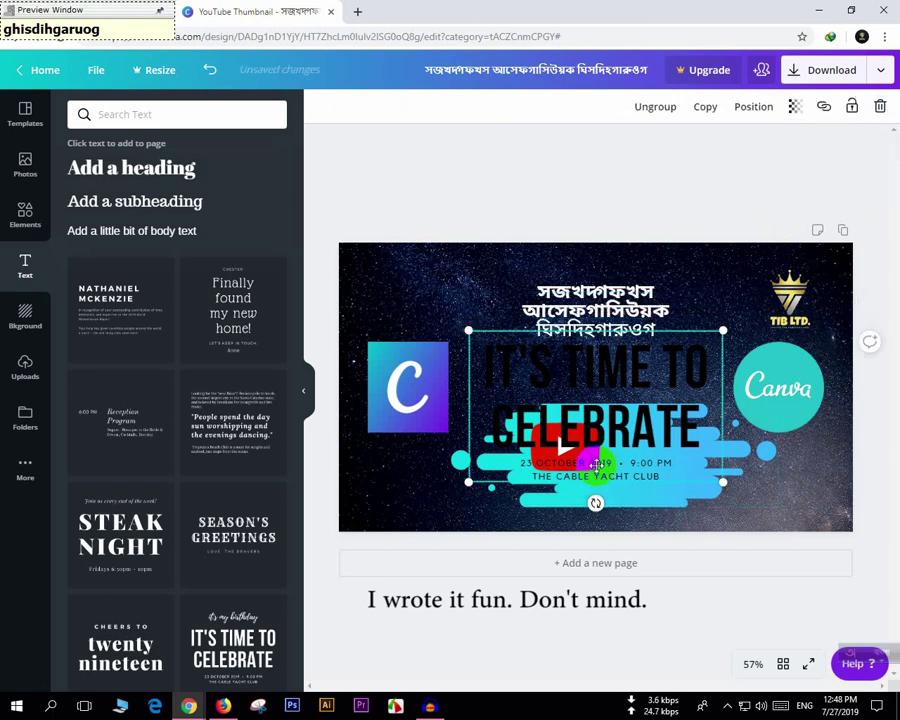
pyautogui.click(887, 108)
pyautogui.click(772, 141)
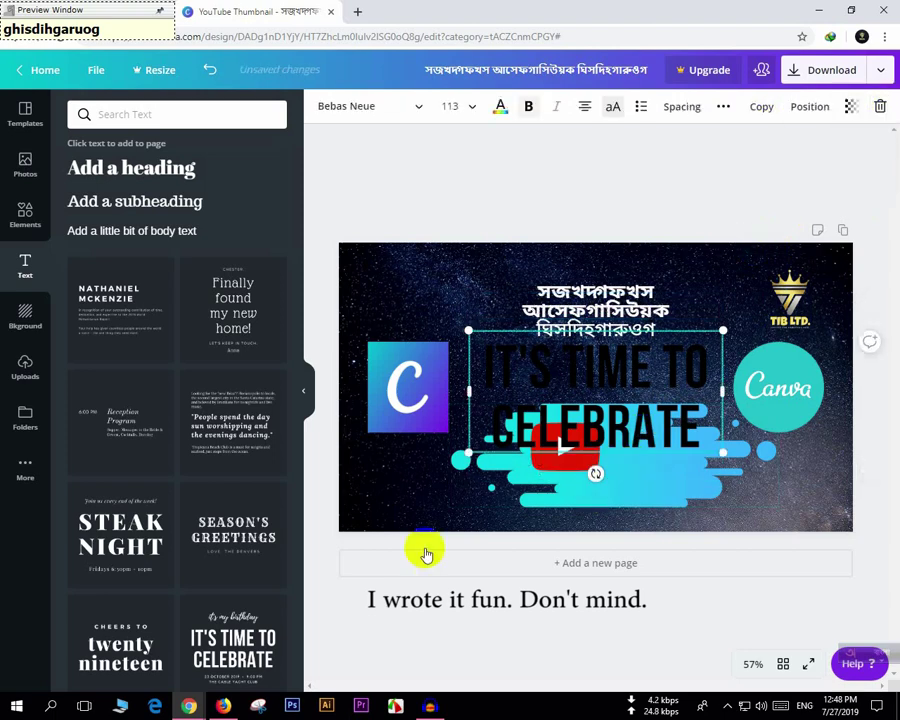
# Replace the "It's time to celebrate" heading with the word Thumbnail at font size 36.
pyautogui.doubleClick(633, 413)
pyautogui.press('BackSpace')
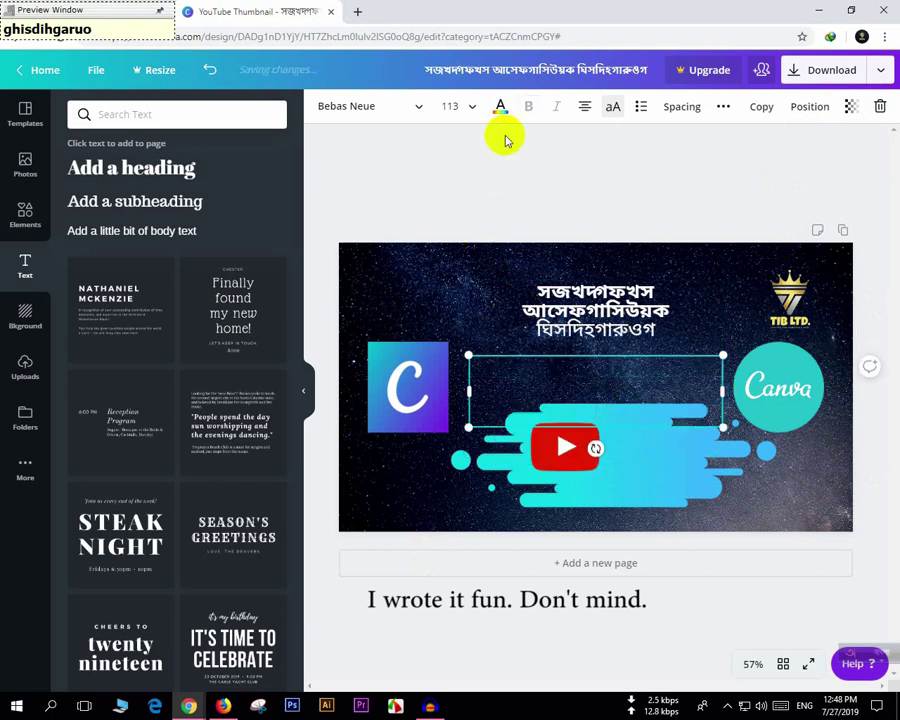
pyautogui.click(452, 106)
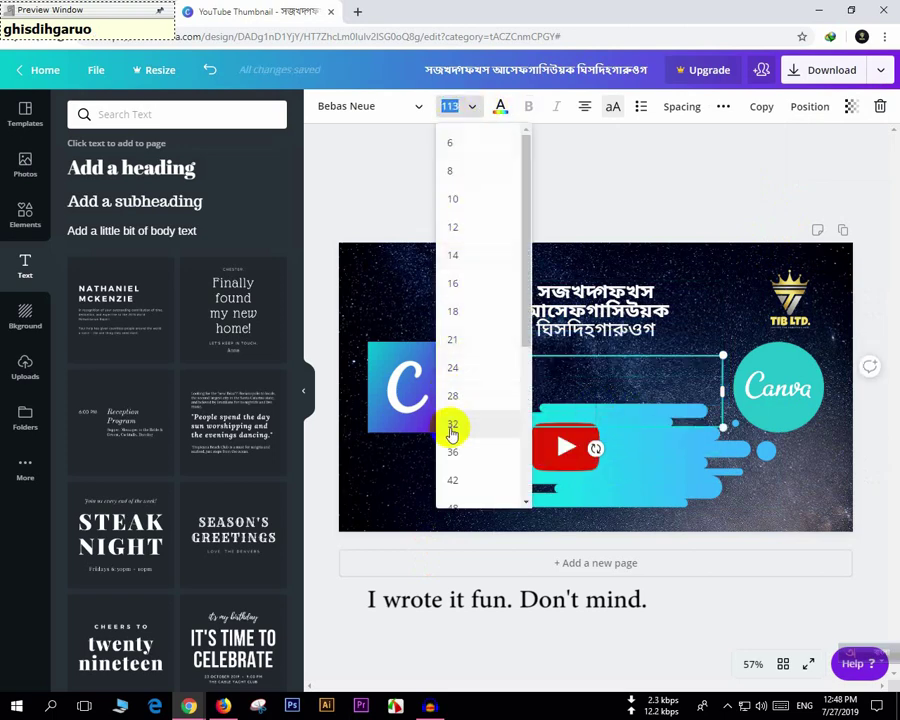
pyautogui.click(455, 452)
pyautogui.rightClick(567, 390)
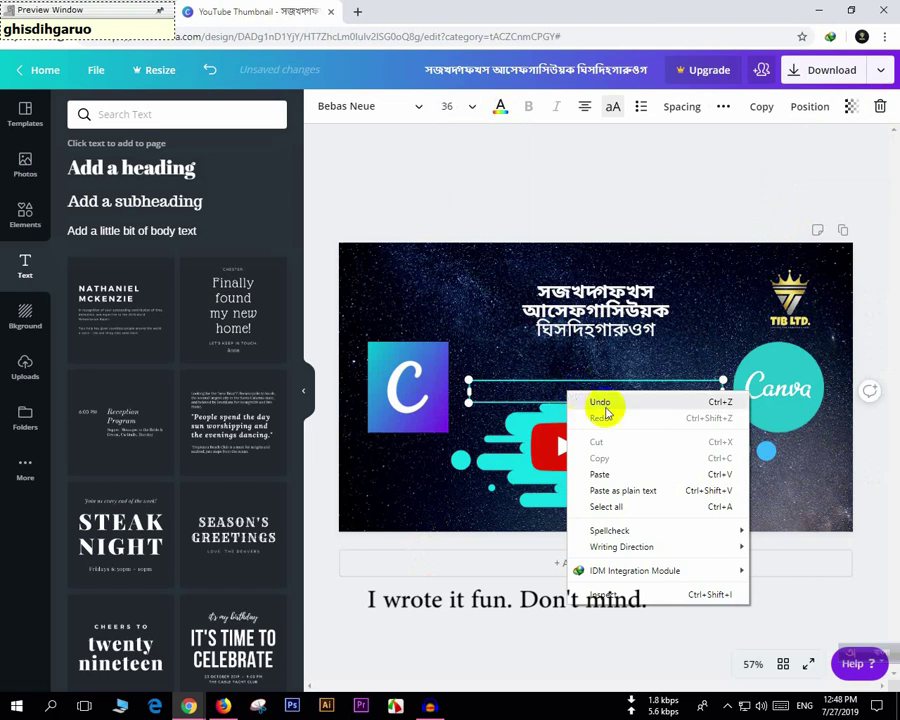
pyautogui.click(604, 473)
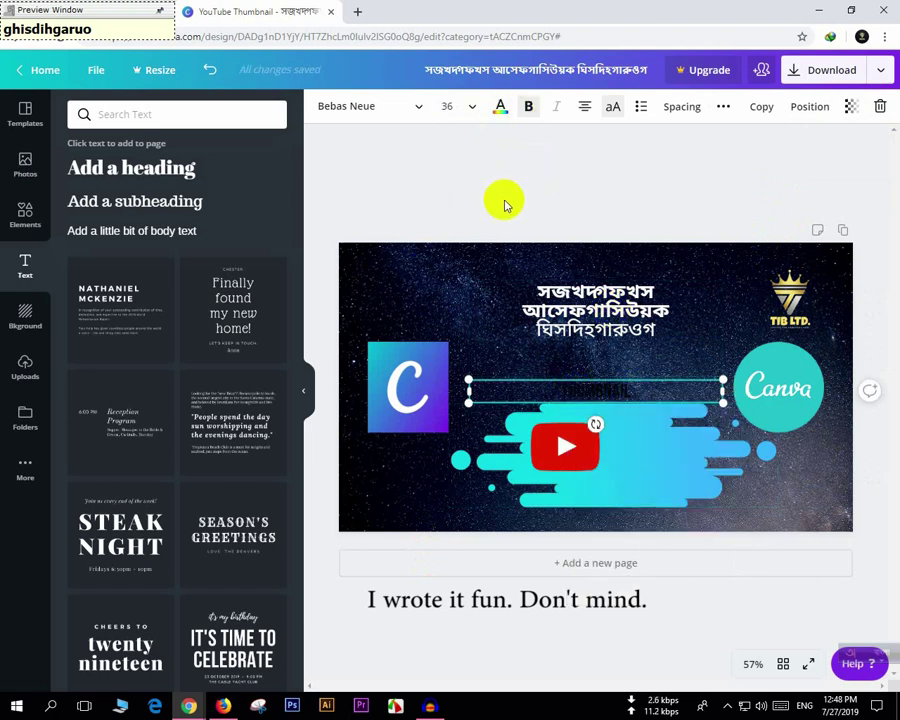
pyautogui.click(500, 107)
pyautogui.click(270, 225)
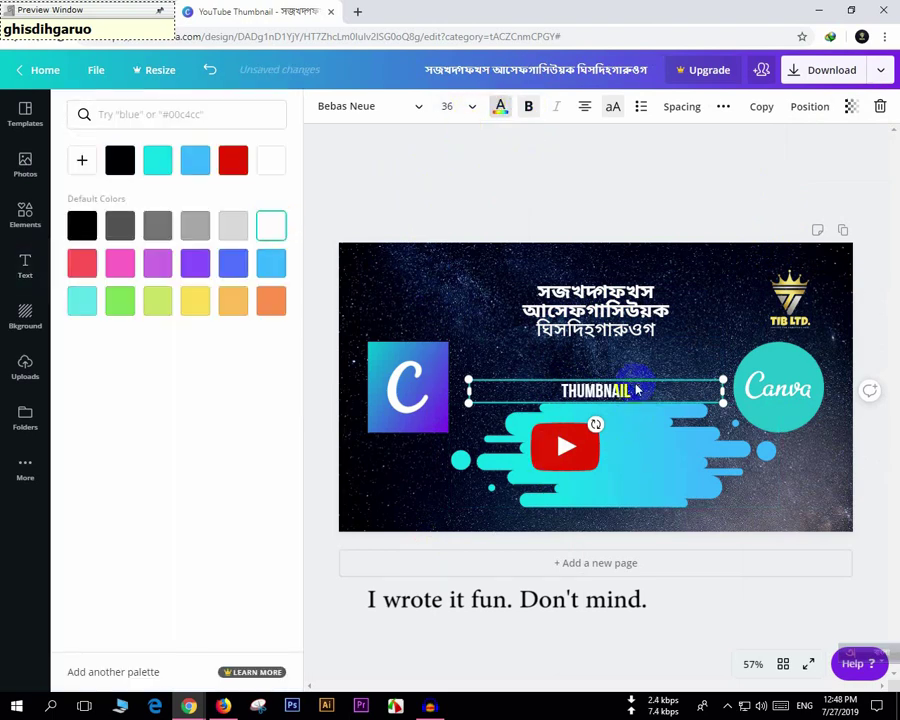
pyautogui.click(120, 161)
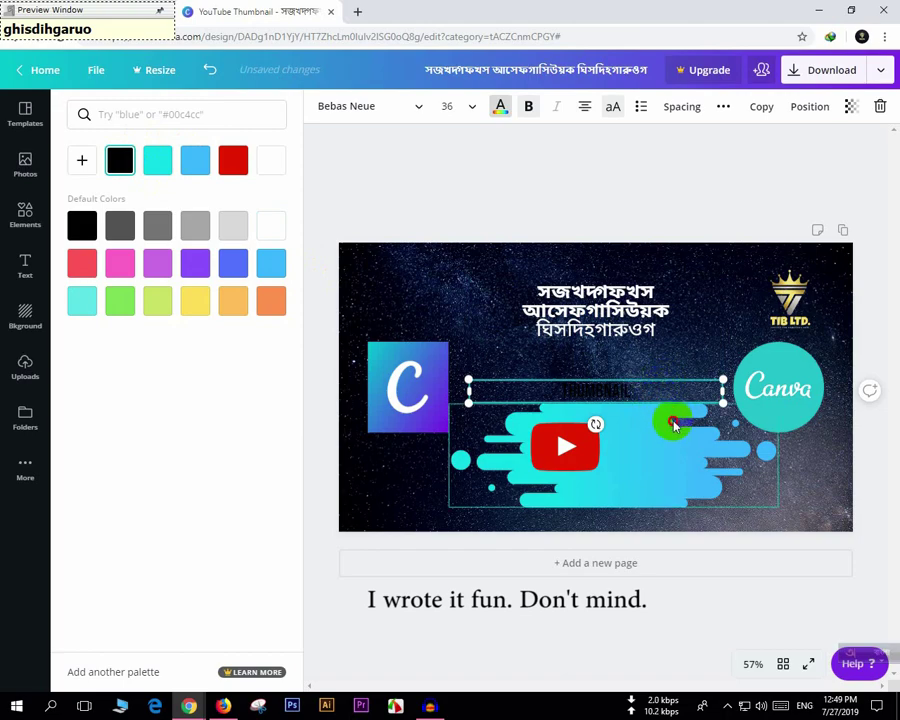
# Move the Thumbnail text onto the gradient splash, beside the YouTube icon.
pyautogui.click(683, 311)
pyautogui.click(663, 410)
pyautogui.moveTo(613, 390); pyautogui.dragTo(664, 451)
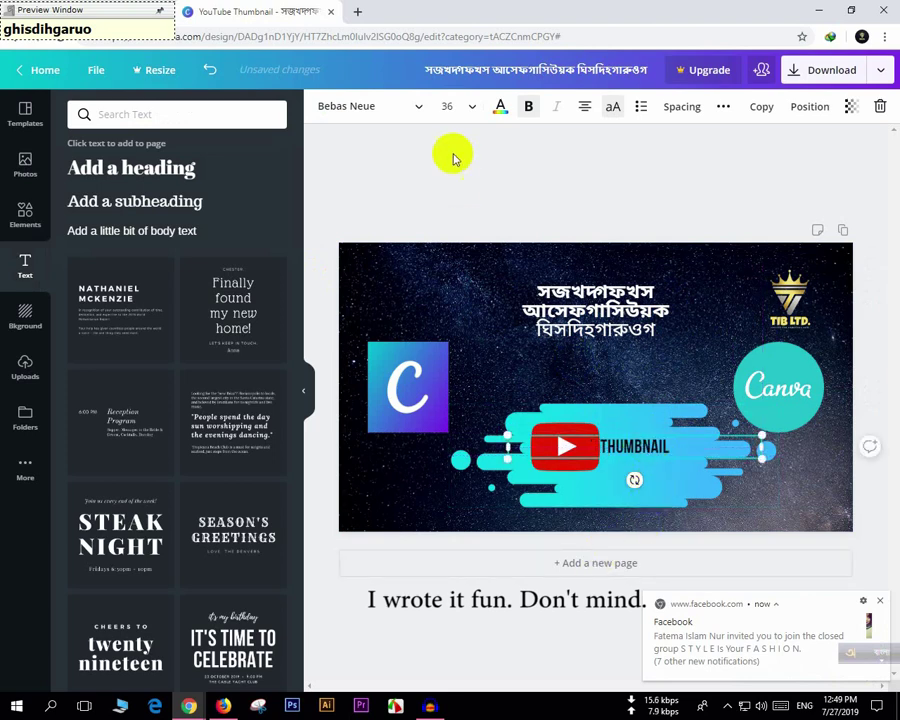
# Change the Thumbnail text's font to Amaranth and turn off its all-capitals formatting.
pyautogui.click(380, 112)
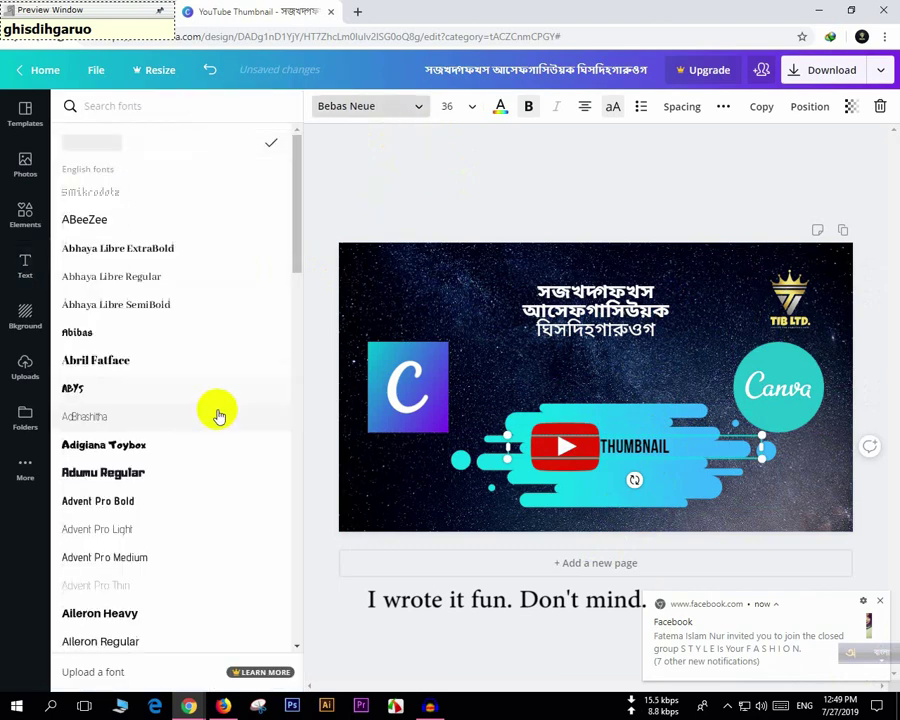
pyautogui.moveTo(297, 241); pyautogui.dragTo(327, 222)
pyautogui.click(380, 106)
pyautogui.click(362, 105)
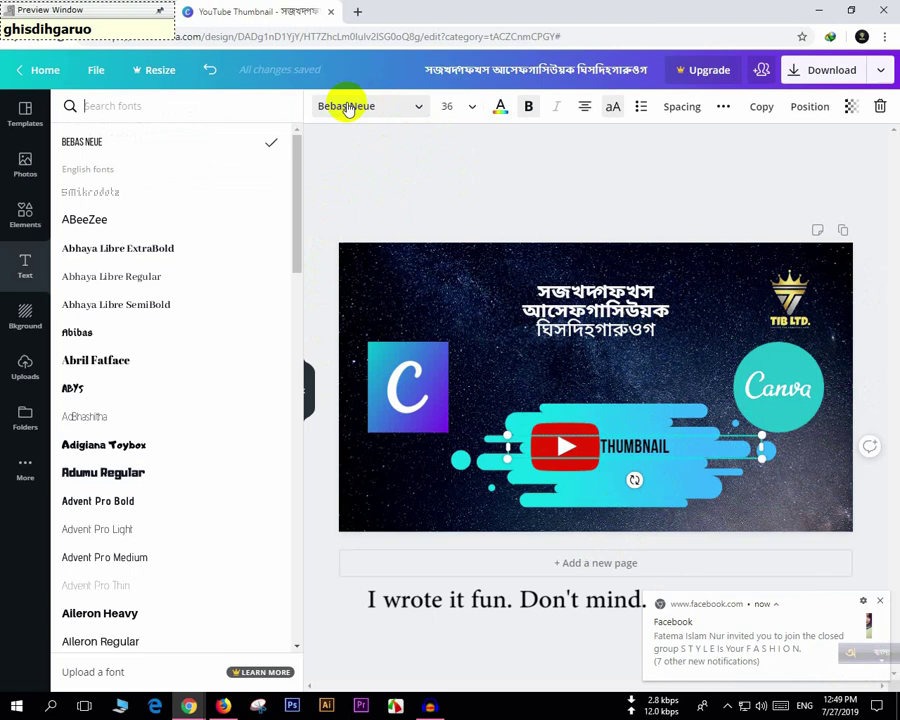
pyautogui.click(298, 244)
pyautogui.moveTo(298, 244); pyautogui.dragTo(295, 422)
pyautogui.click(201, 437)
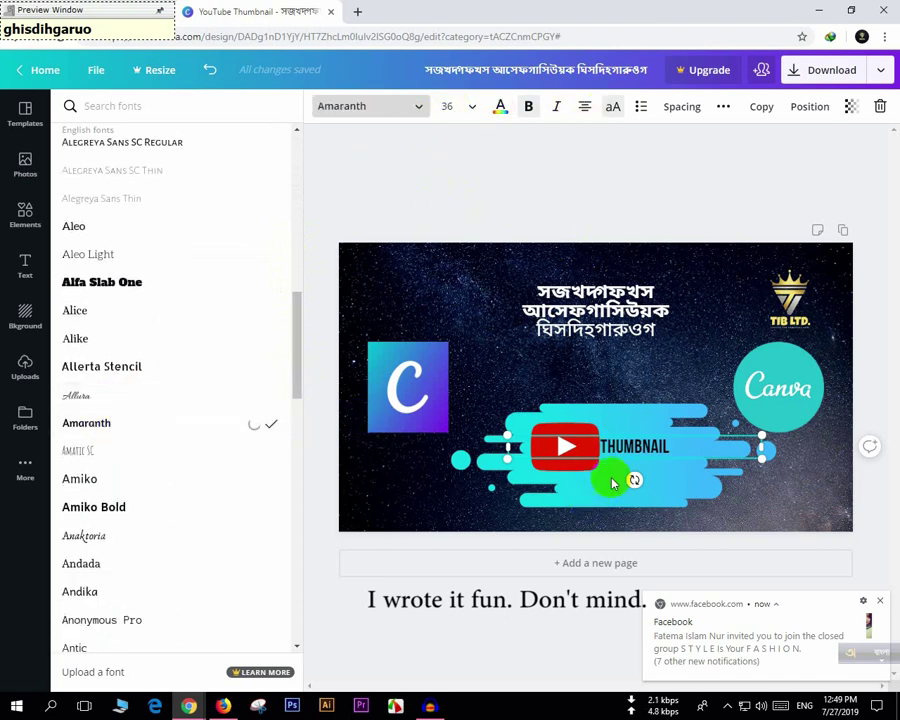
pyautogui.click(652, 447)
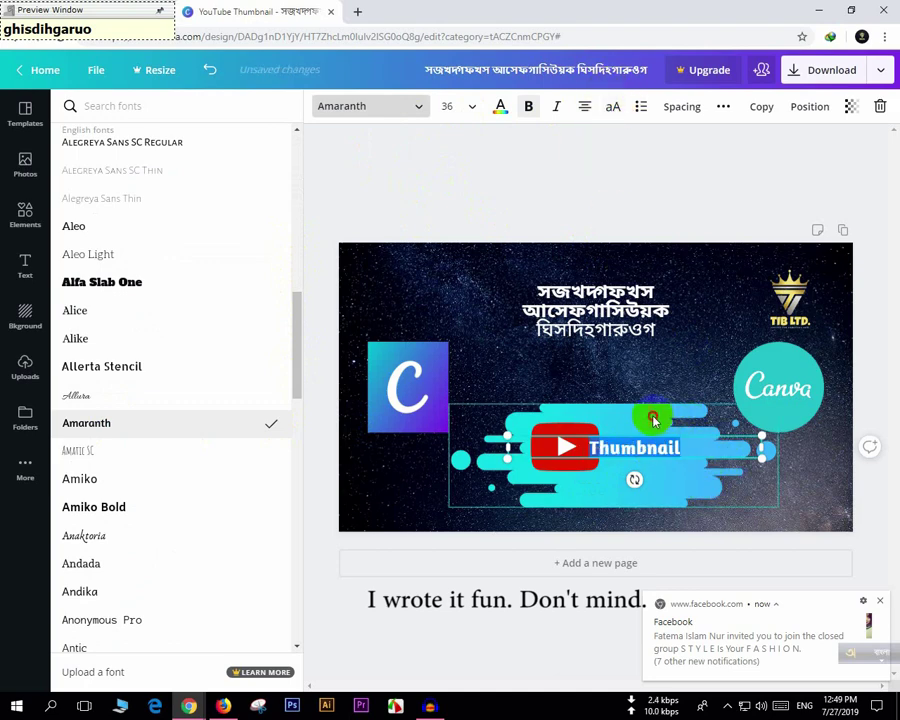
# Shift the Thumbnail text so it sits just clear of the YouTube icon's right edge on the splash.
pyautogui.click(647, 456)
pyautogui.click(638, 448)
pyautogui.moveTo(638, 448); pyautogui.dragTo(619, 459)
pyautogui.moveTo(517, 450); pyautogui.dragTo(666, 452)
pyautogui.click(652, 473)
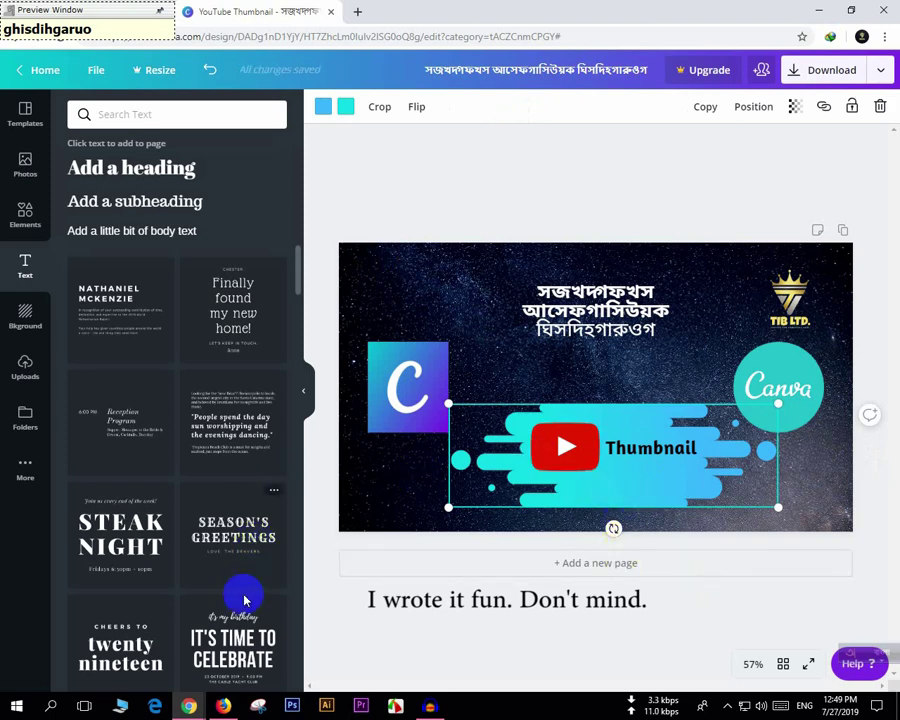
# Add another "It's time to celebrate" text combination, clear its heading, and delete the date, venue and birthday lines around it.
pyautogui.click(266, 637)
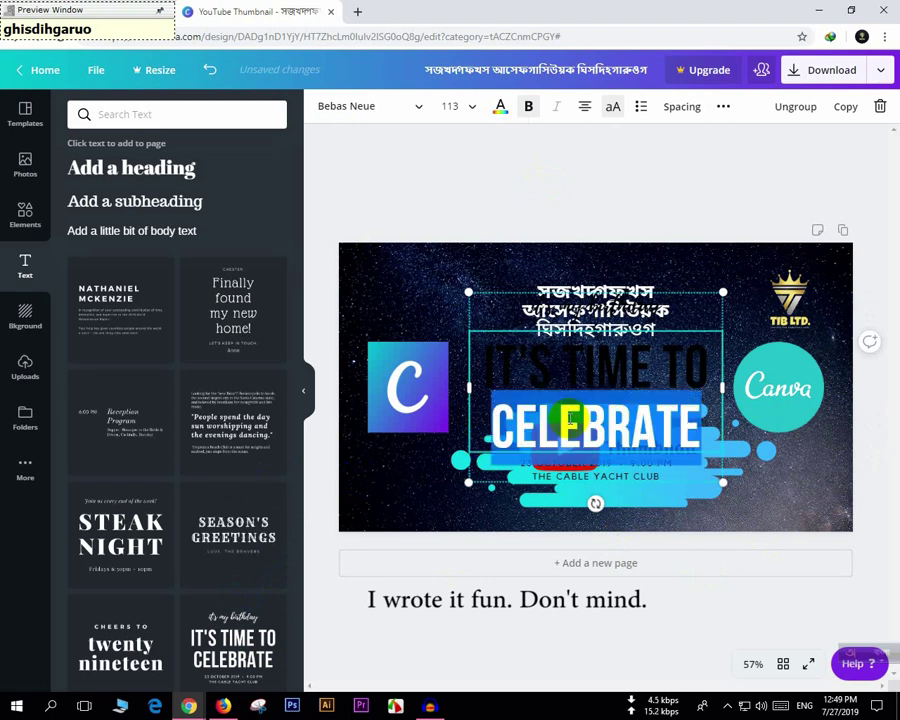
pyautogui.moveTo(570, 420); pyautogui.dragTo(622, 441)
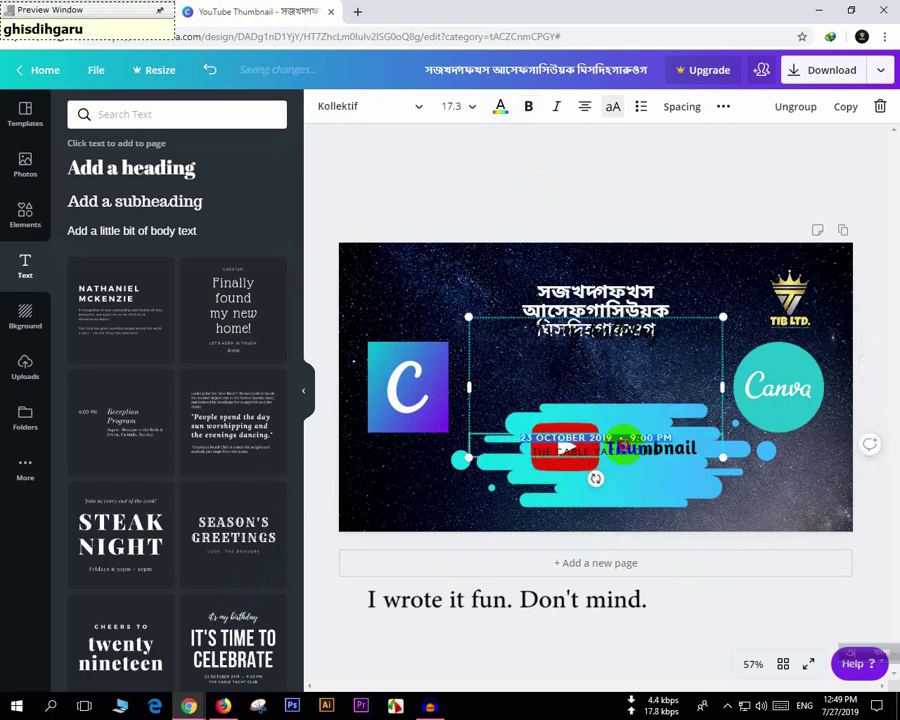
pyautogui.click(880, 106)
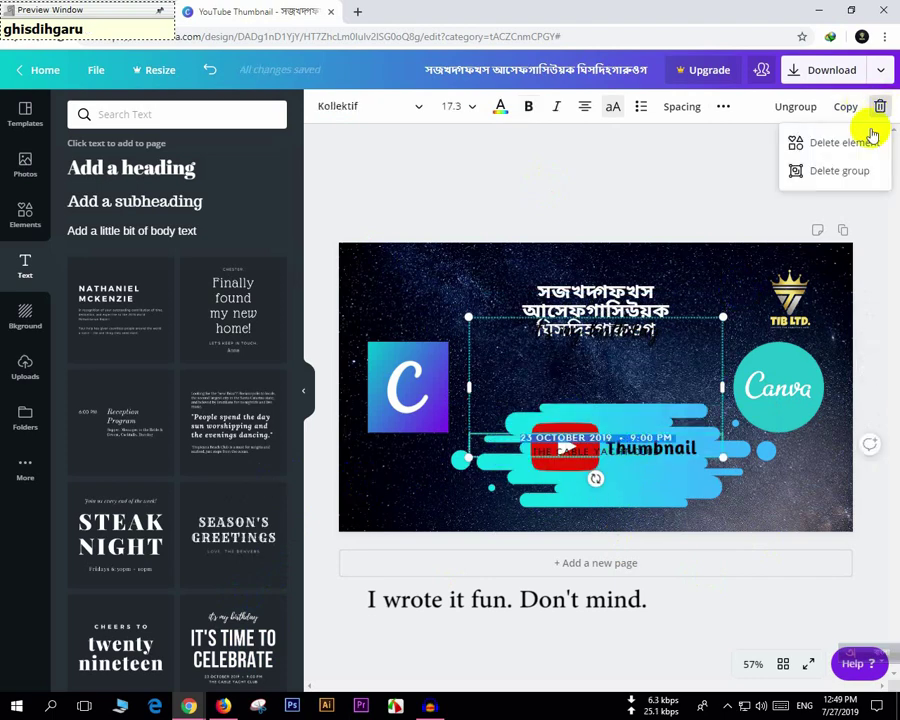
pyautogui.click(848, 142)
pyautogui.click(630, 332)
pyautogui.click(878, 106)
pyautogui.click(848, 140)
pyautogui.click(594, 398)
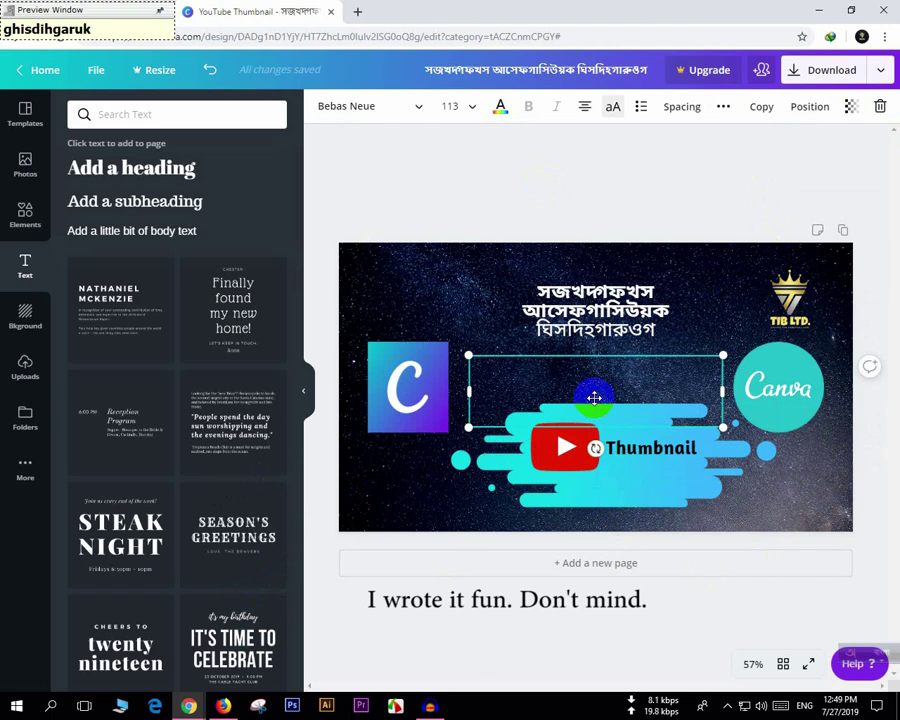
# Delete the emptied heading box, undo that deletion and reselect the box.
pyautogui.press('Delete')
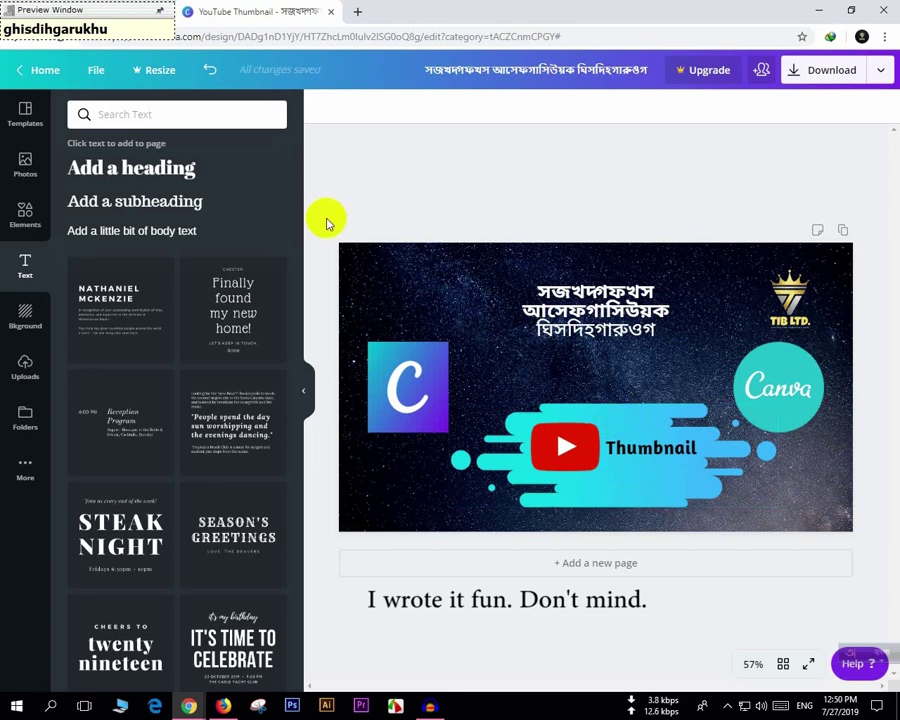
pyautogui.click(210, 69)
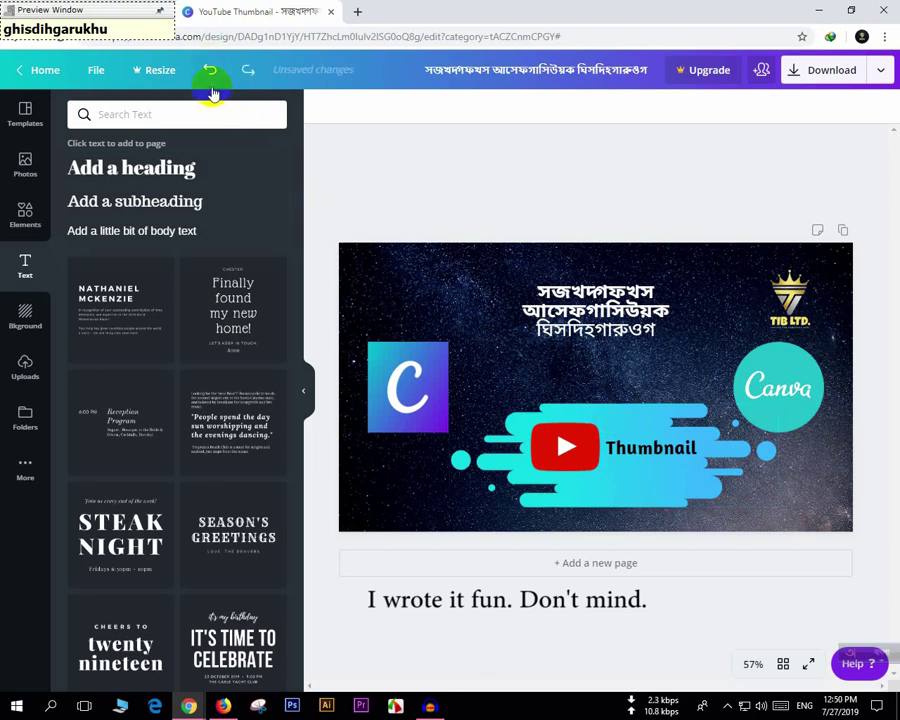
pyautogui.click(599, 387)
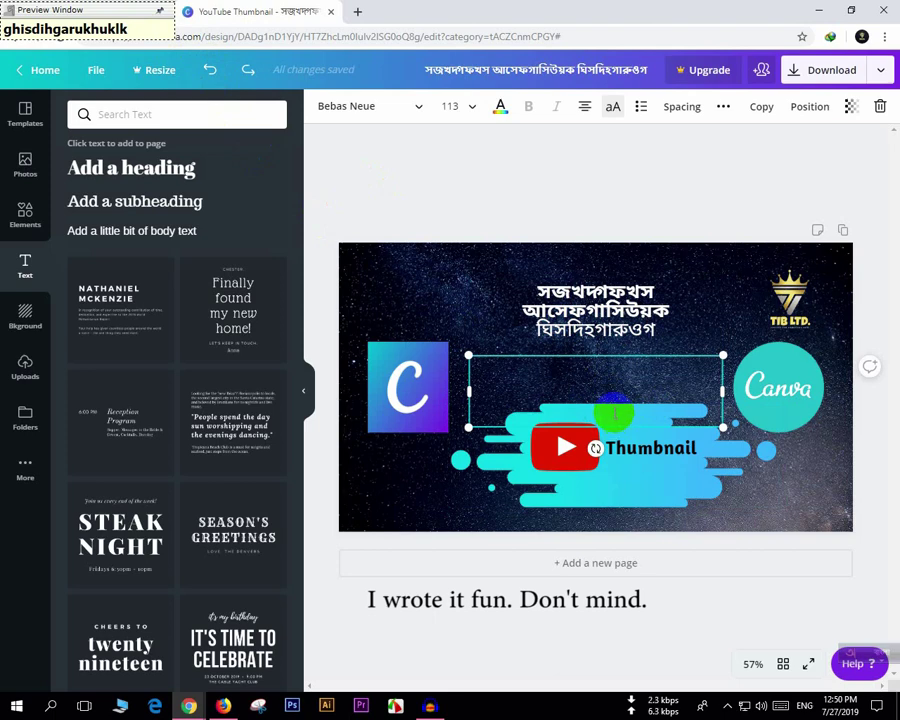
# Enter the Bengali tagline "খুব সহজে বানান।" in the emptied heading box.
pyautogui.write('k')
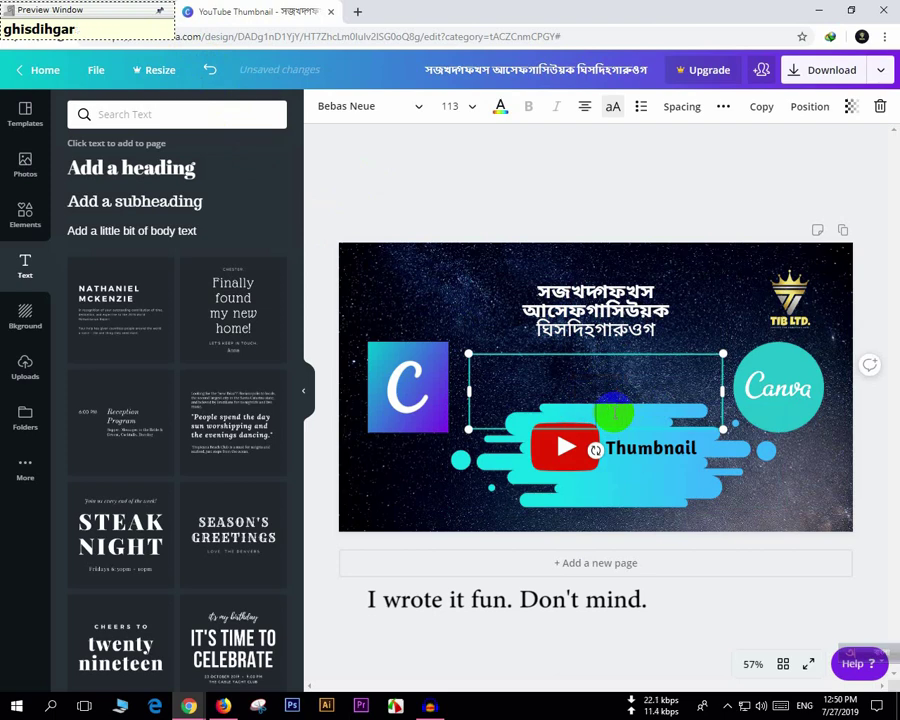
pyautogui.press('BackSpace')
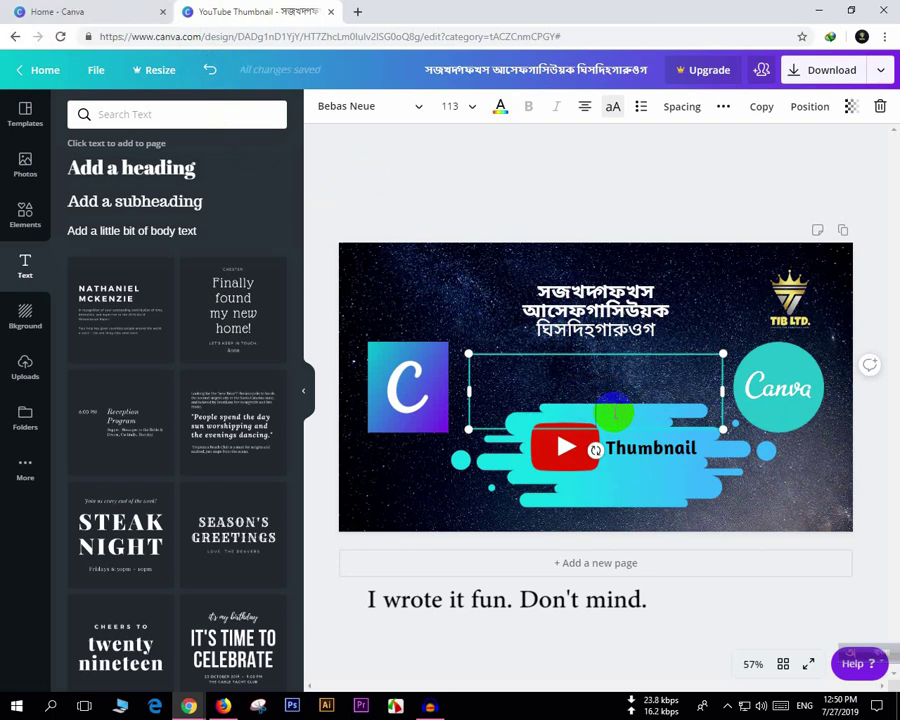
pyautogui.write('kh')
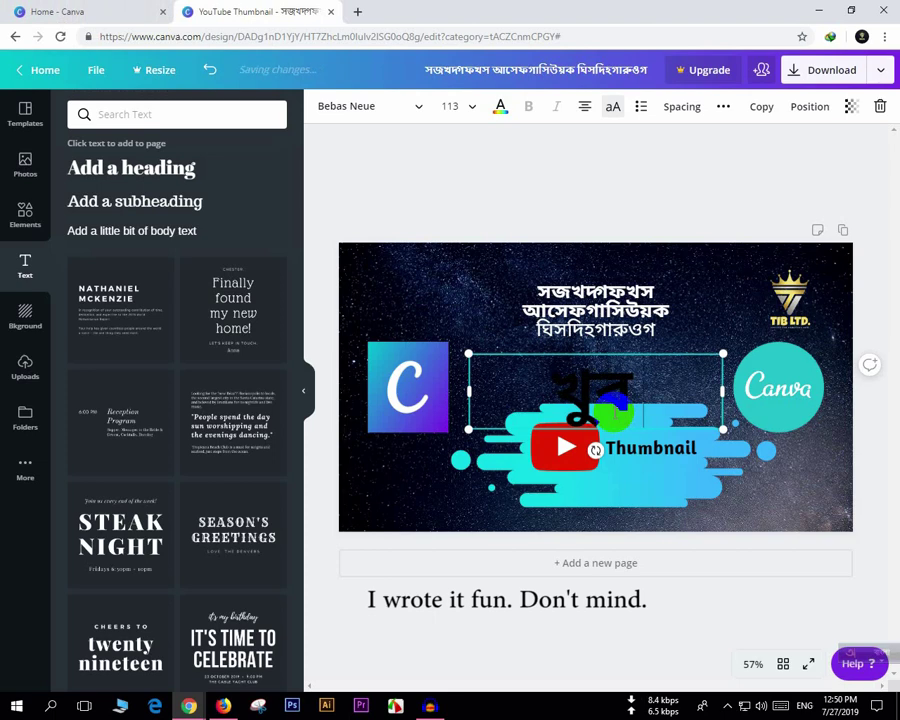
pyautogui.write('so')
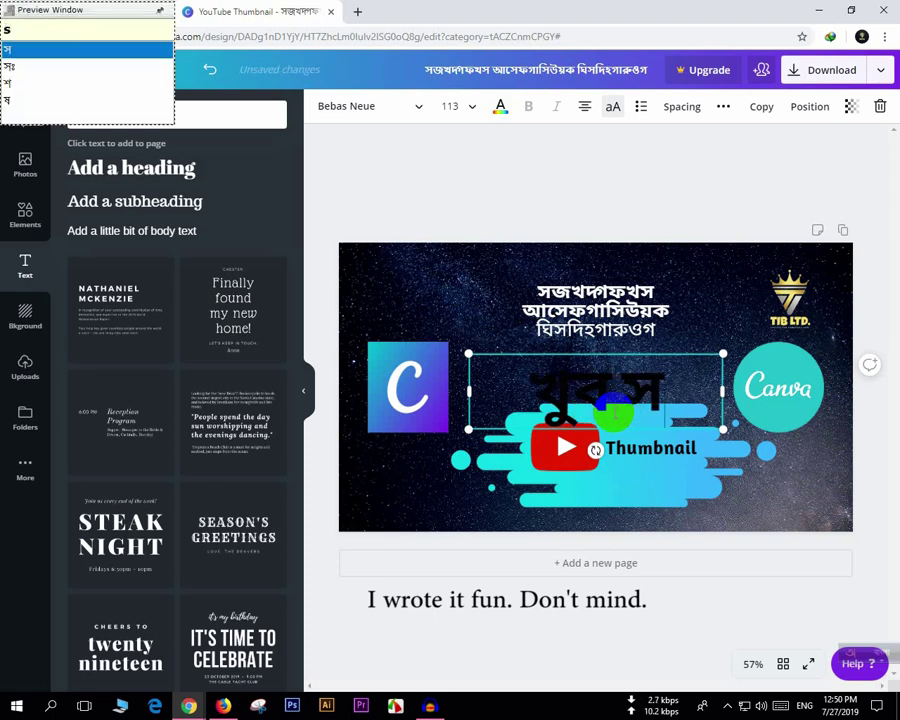
pyautogui.write('ho')
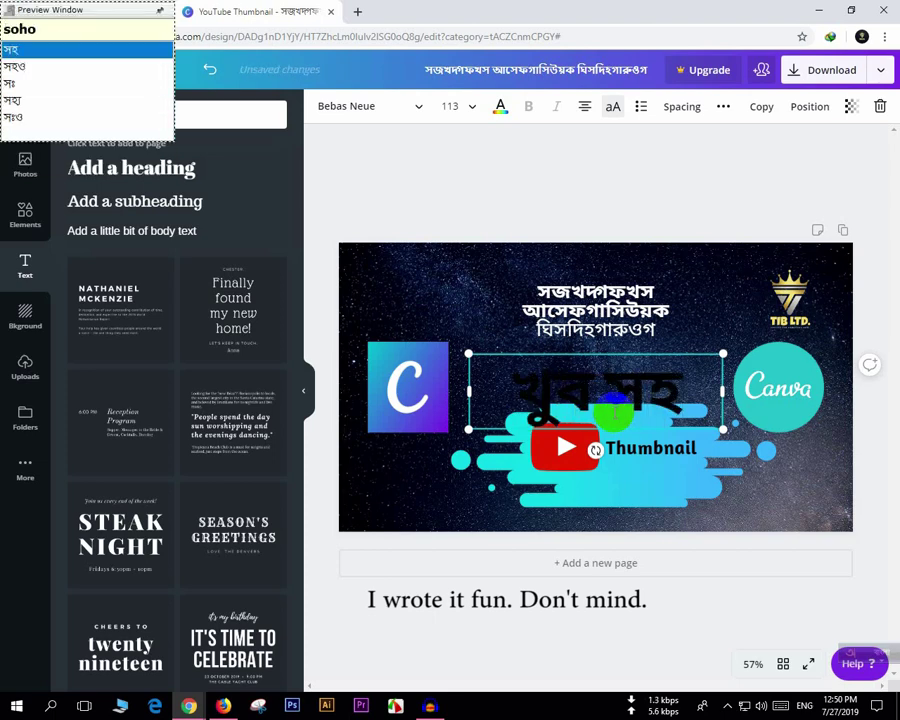
pyautogui.write('je')
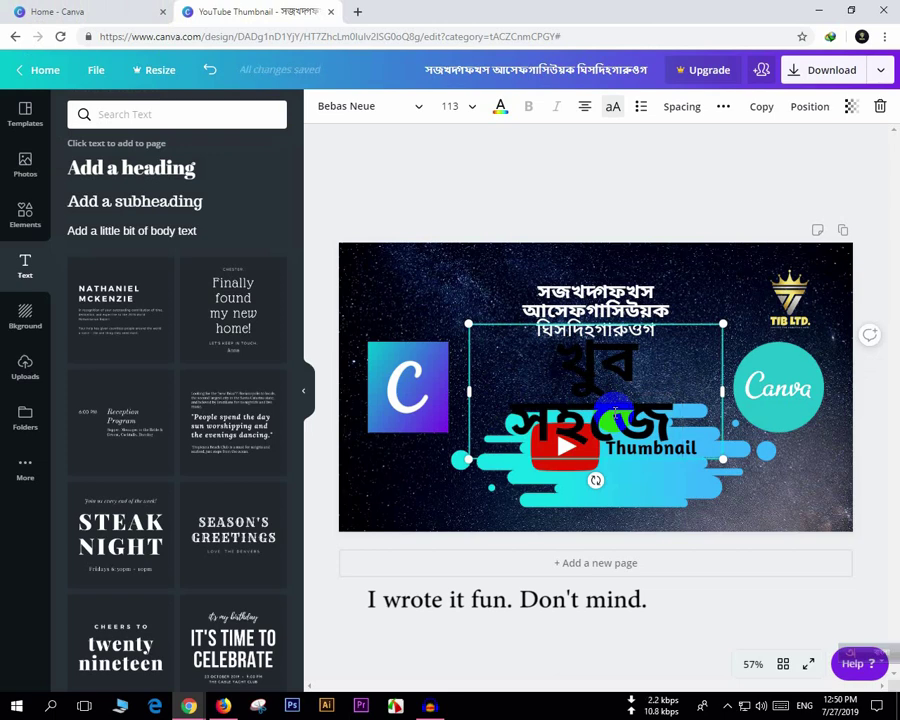
pyautogui.write('banan')
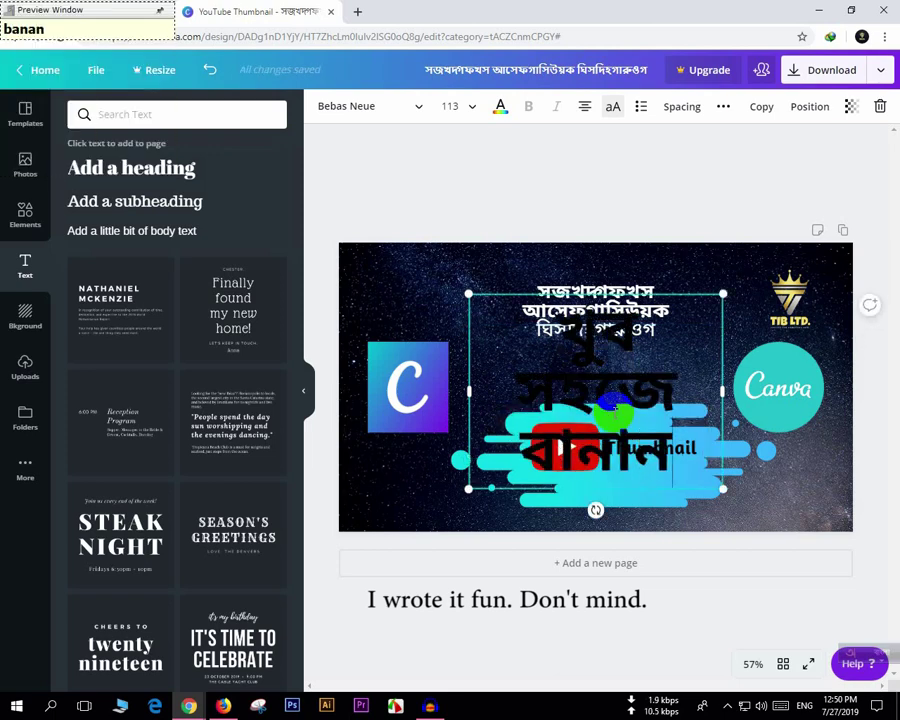
pyautogui.write('.')
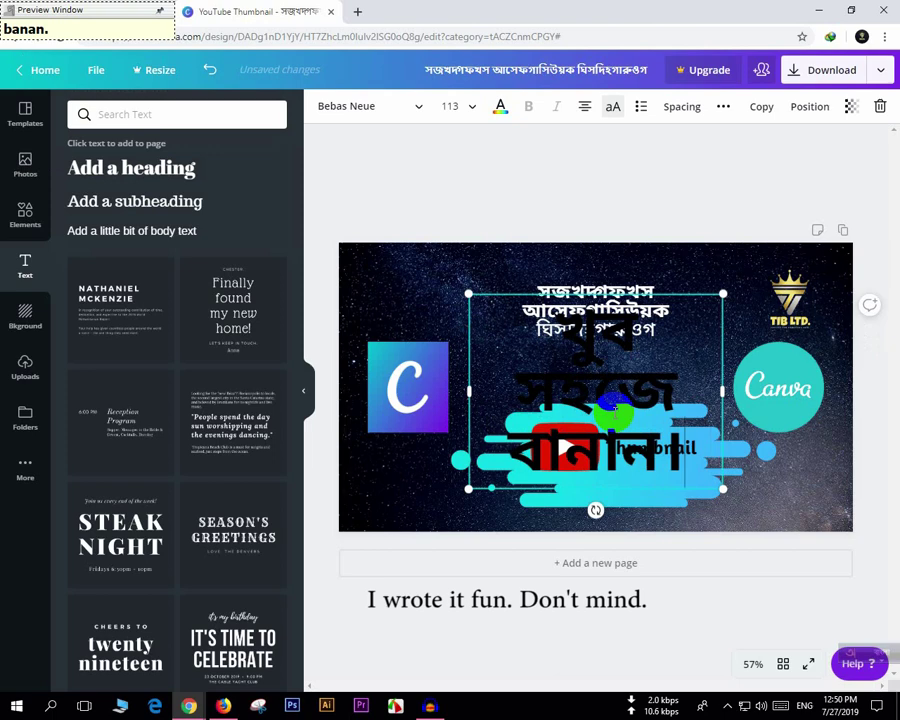
# Set the Bengali tagline's font size to 36 and place it on the splash just below the Thumbnail text.
pyautogui.click(449, 106)
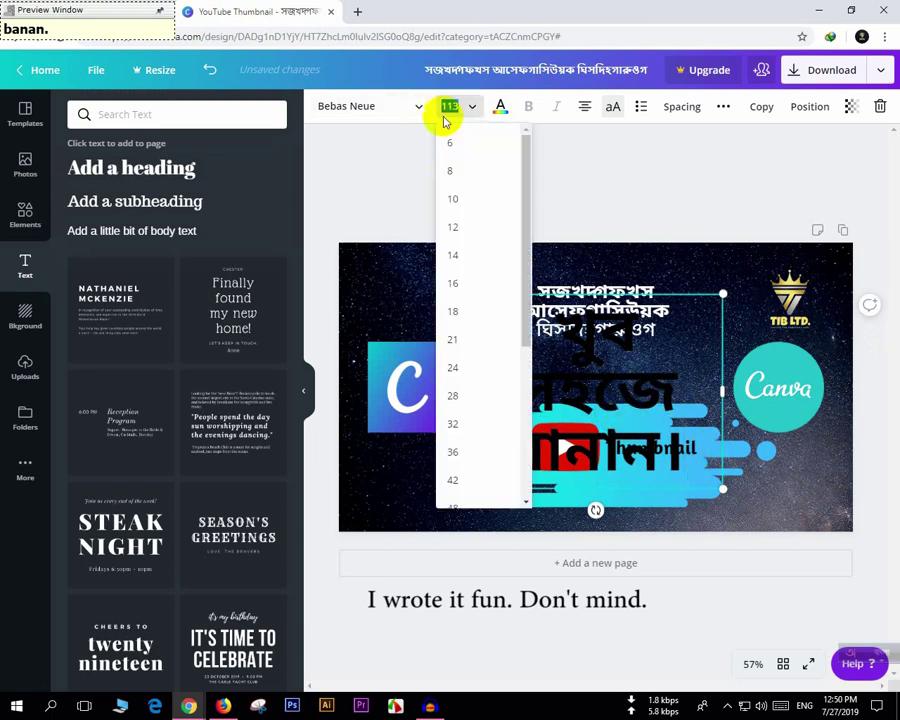
pyautogui.click(474, 451)
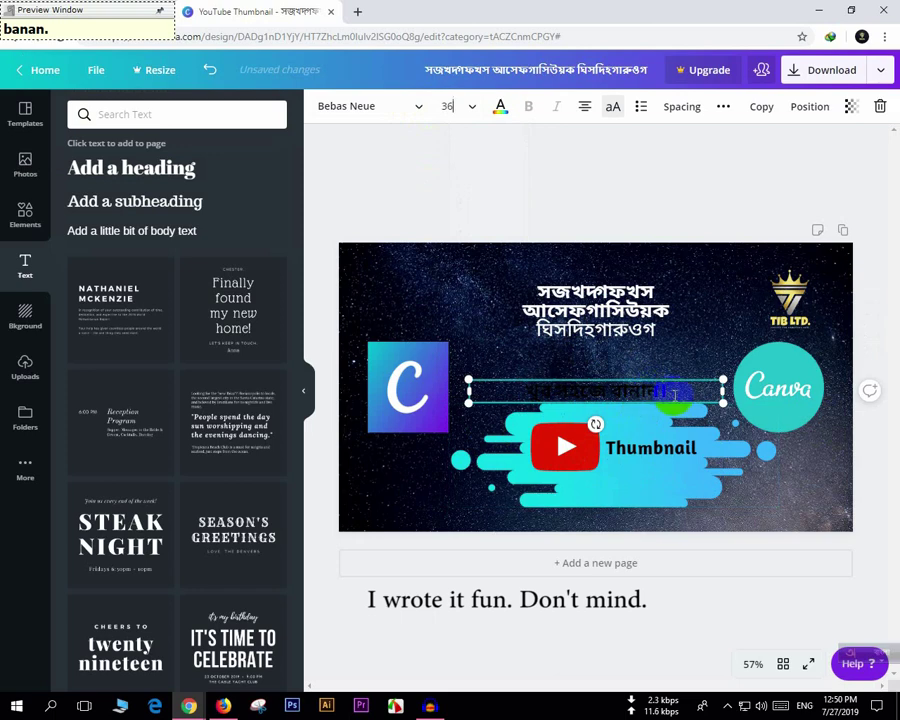
pyautogui.moveTo(679, 392); pyautogui.dragTo(710, 479)
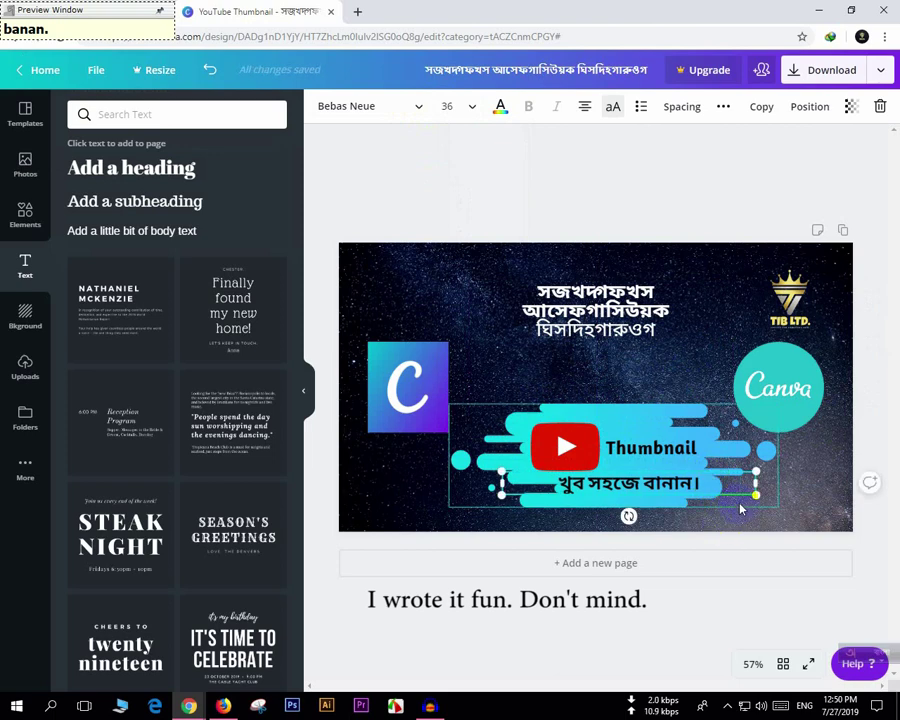
# Select the splash together with its YouTube icon and both texts, and shift them to the horizontal centre of the thumbnail.
pyautogui.click(815, 513)
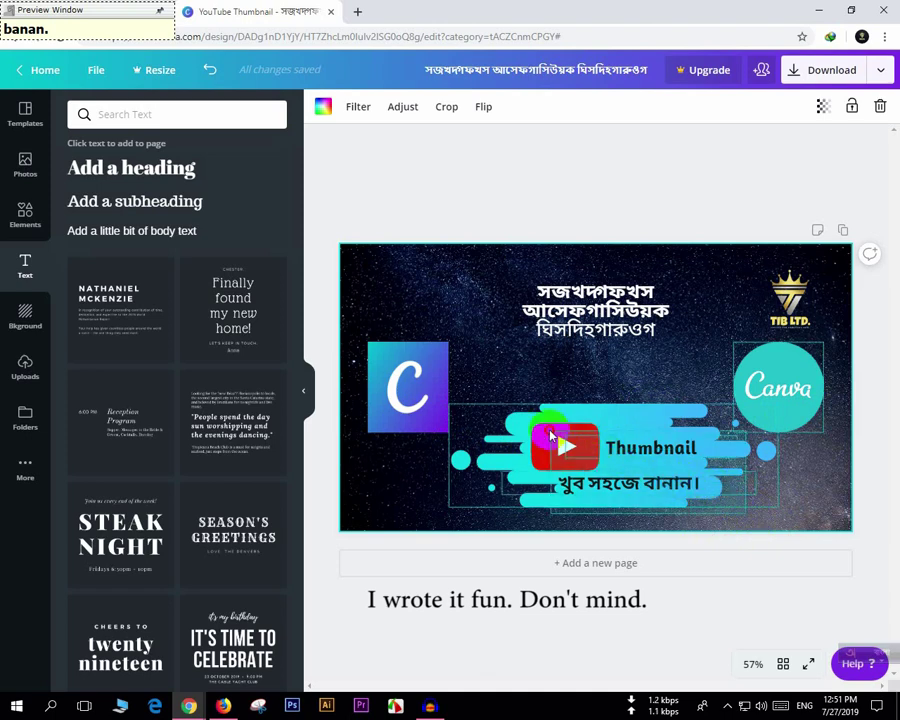
pyautogui.click(580, 479)
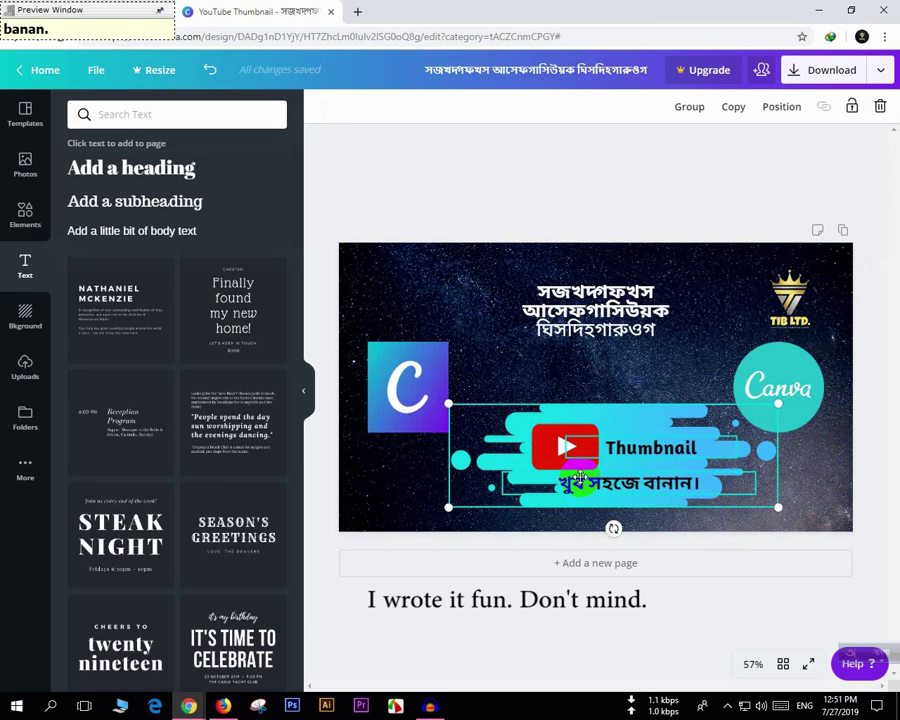
pyautogui.moveTo(622, 430); pyautogui.dragTo(601, 418)
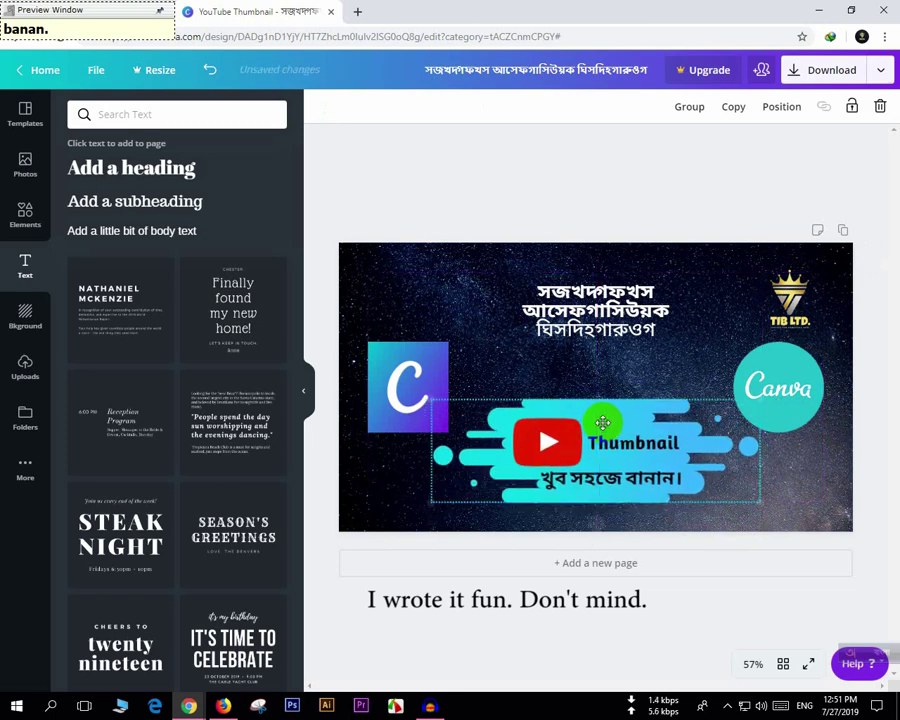
pyautogui.click(800, 481)
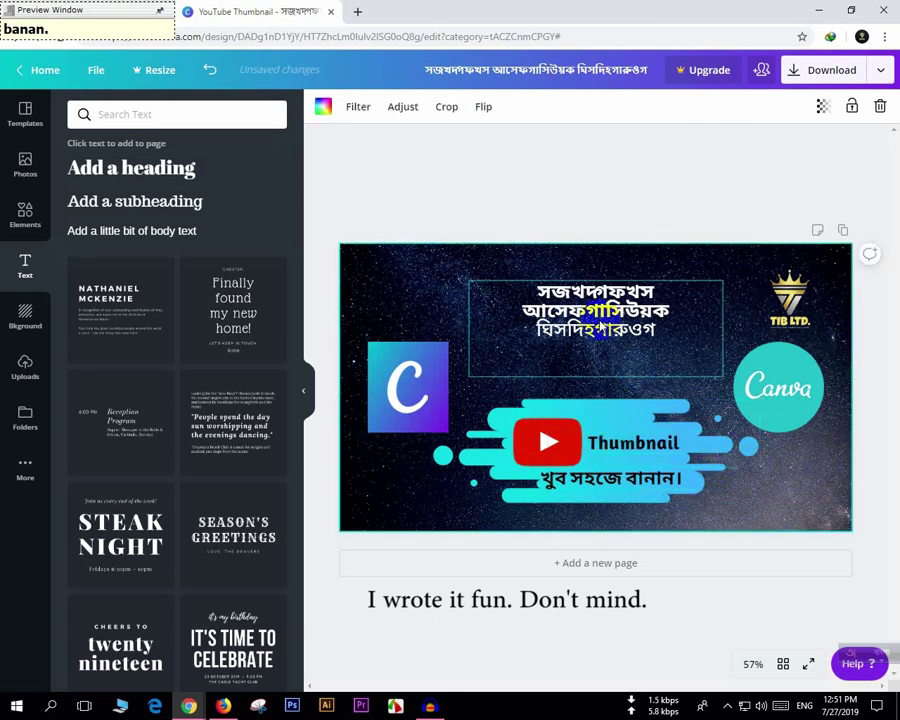
# Move the three-line Bengali headline down slightly, closer to the splash.
pyautogui.click(591, 298)
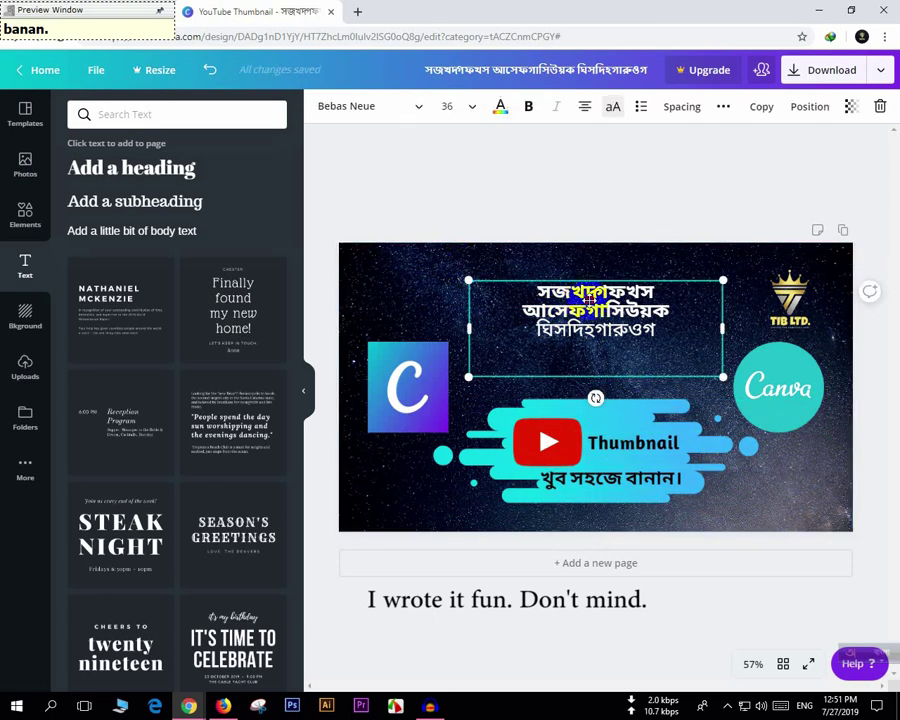
pyautogui.moveTo(589, 300)
pyautogui.mouseDown()
pyautogui.moveTo(581, 311)
pyautogui.moveTo(592, 314)
pyautogui.mouseUp()
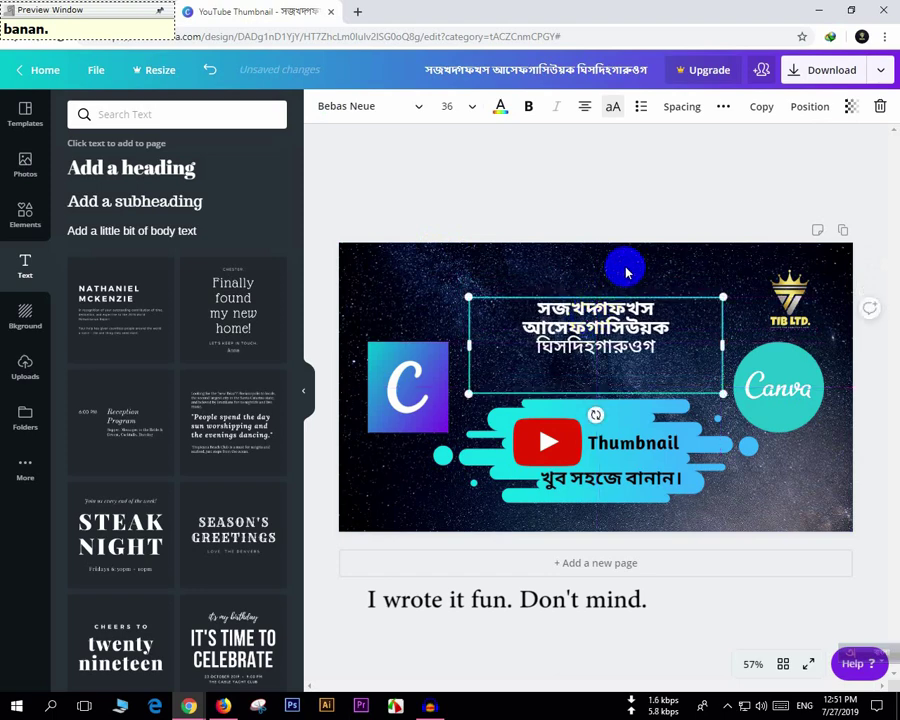
pyautogui.click(705, 446)
pyautogui.click(818, 462)
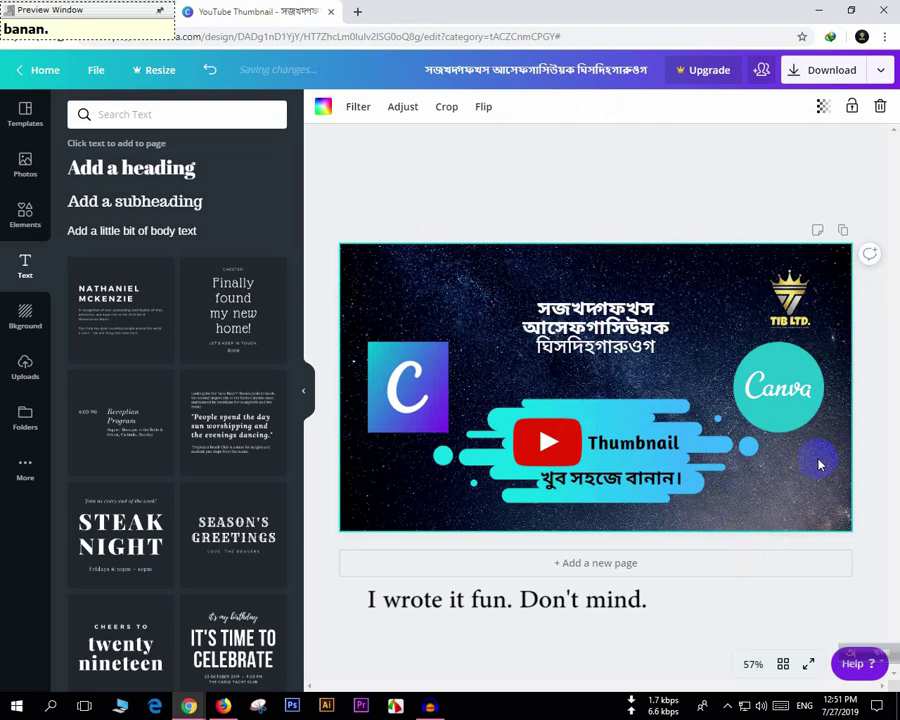
# Select all logos, texts and the splash together and nudge them slightly down over the starry background.
pyautogui.moveTo(845, 522); pyautogui.dragTo(376, 293)
pyautogui.moveTo(632, 374)
pyautogui.mouseDown()
pyautogui.moveTo(629, 356)
pyautogui.moveTo(599, 354)
pyautogui.moveTo(605, 380)
pyautogui.moveTo(629, 377)
pyautogui.mouseUp()
pyautogui.click(838, 524)
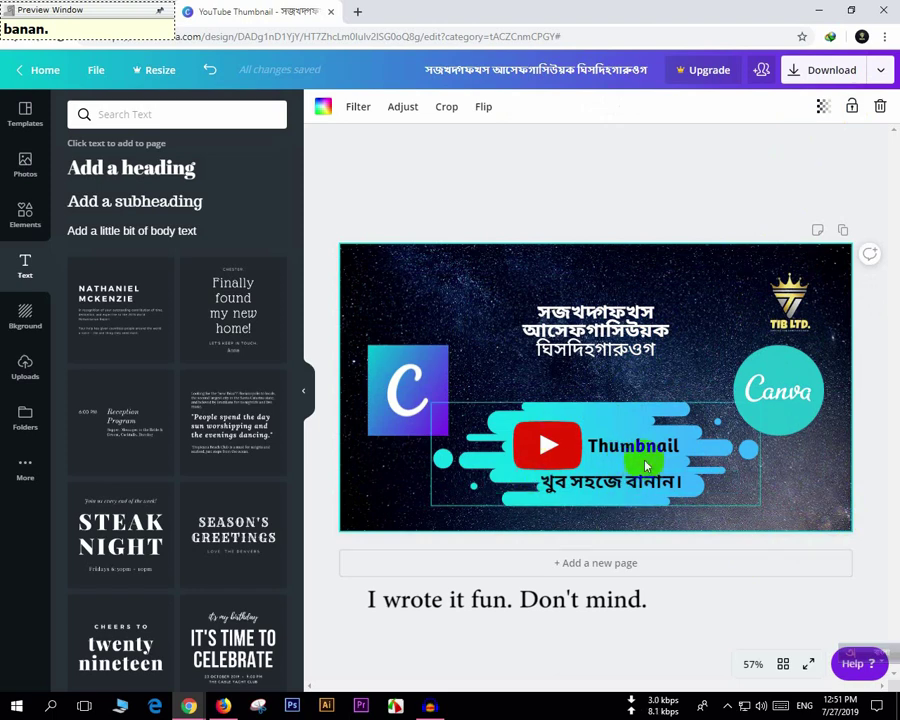
# Nudge the Thumbnail text slightly up and the Bengali tagline slightly to the right on the splash.
pyautogui.moveTo(600, 445); pyautogui.dragTo(622, 440)
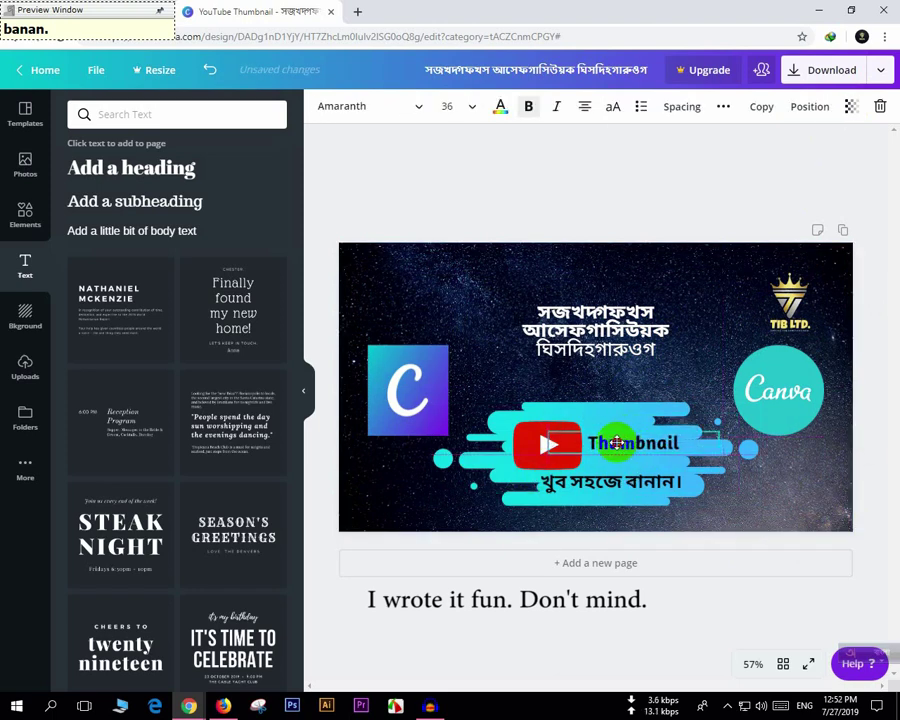
pyautogui.click(633, 494)
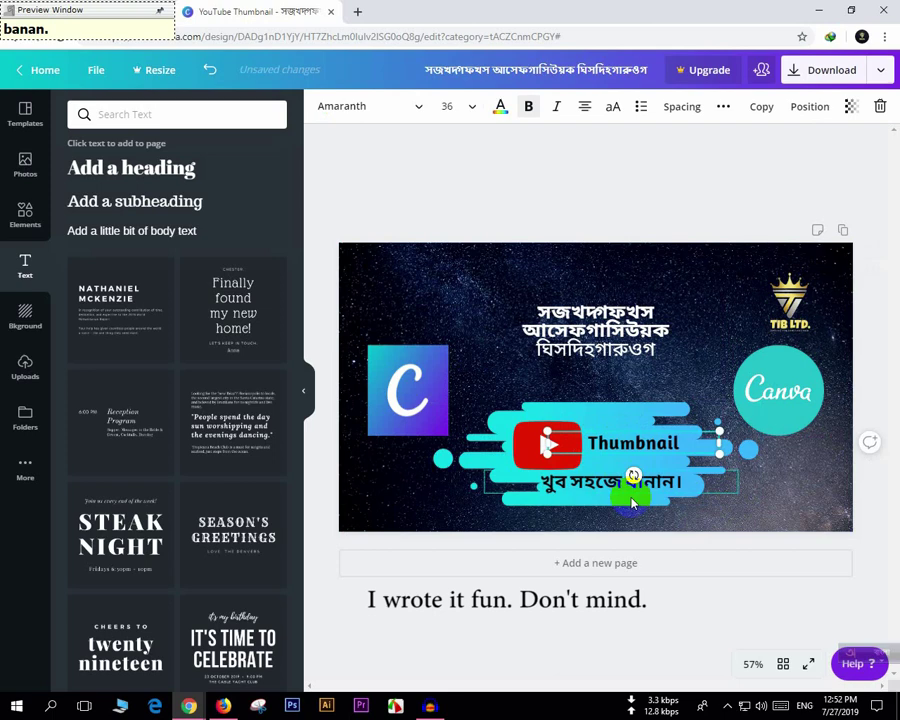
pyautogui.click(588, 481)
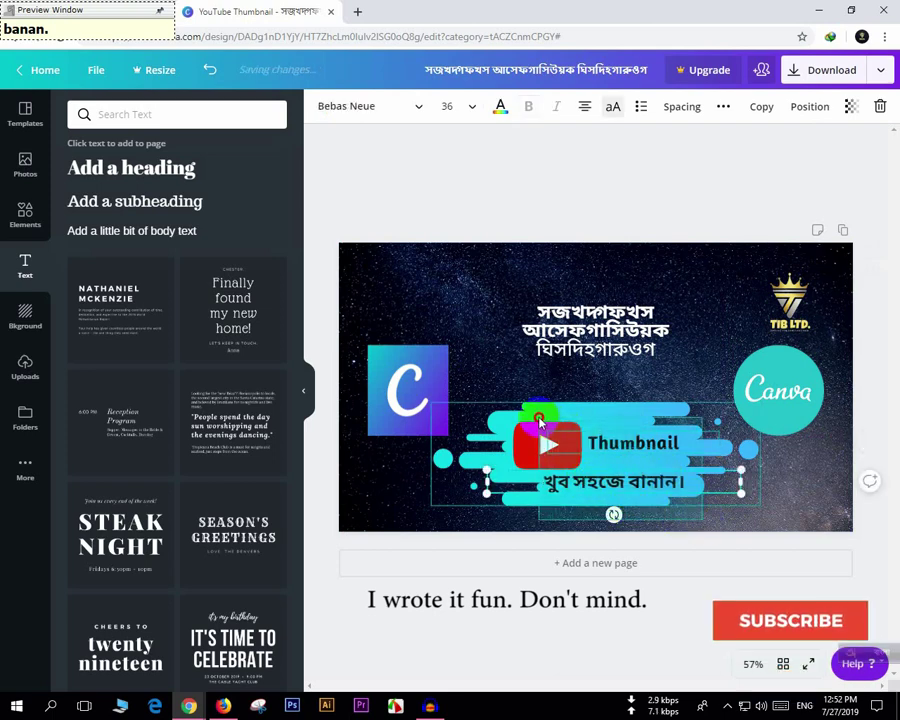
# Lock the splash with its YouTube icon and texts, and unlock them again.
pyautogui.keyDown('shift'); pyautogui.click(533, 412); pyautogui.keyUp('shift')
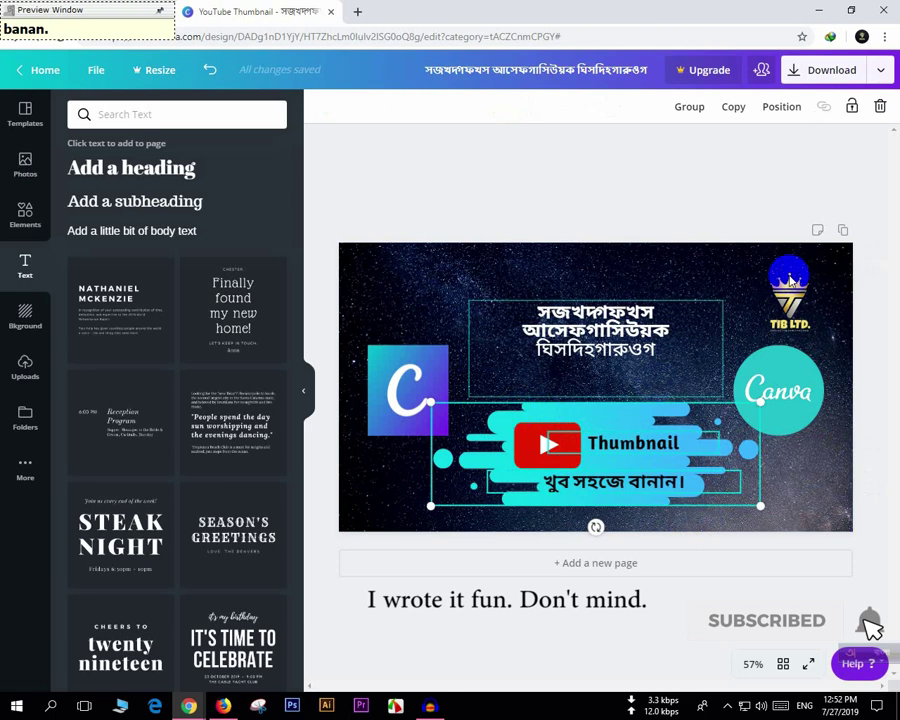
pyautogui.click(852, 108)
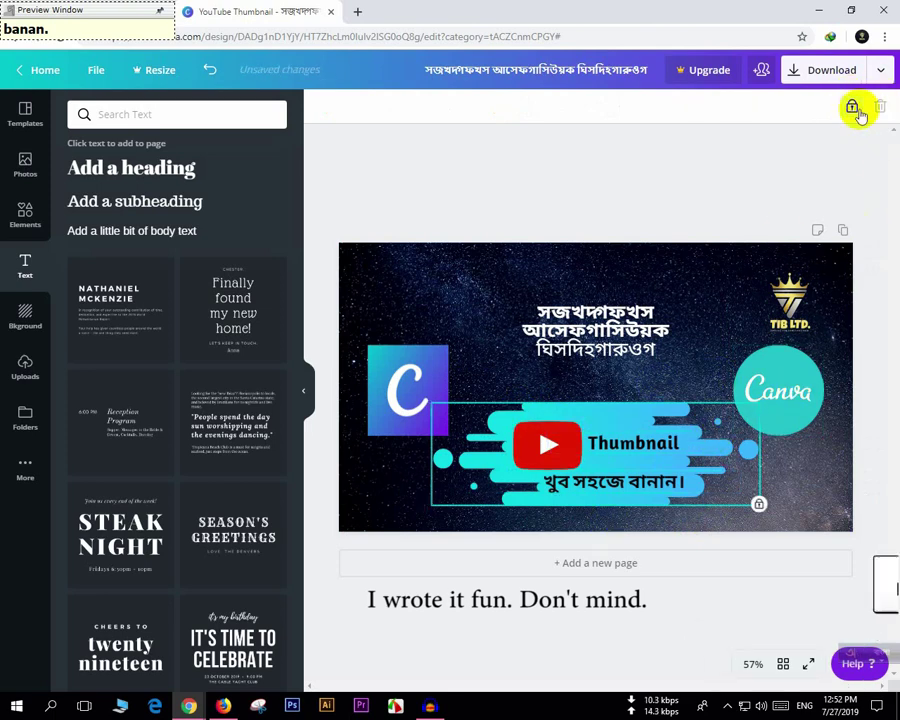
pyautogui.click(851, 106)
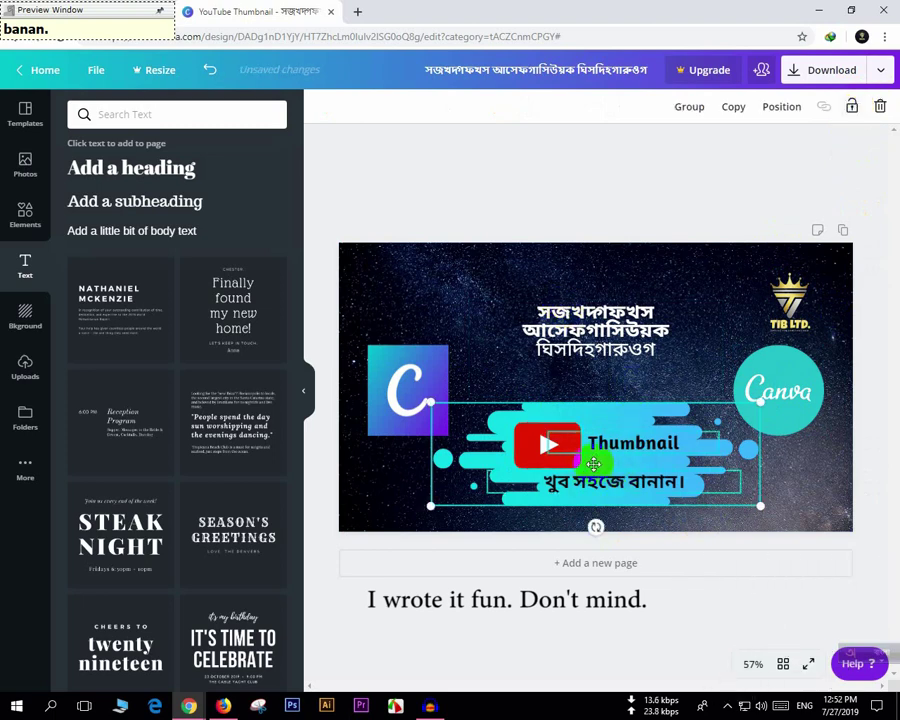
pyautogui.click(710, 524)
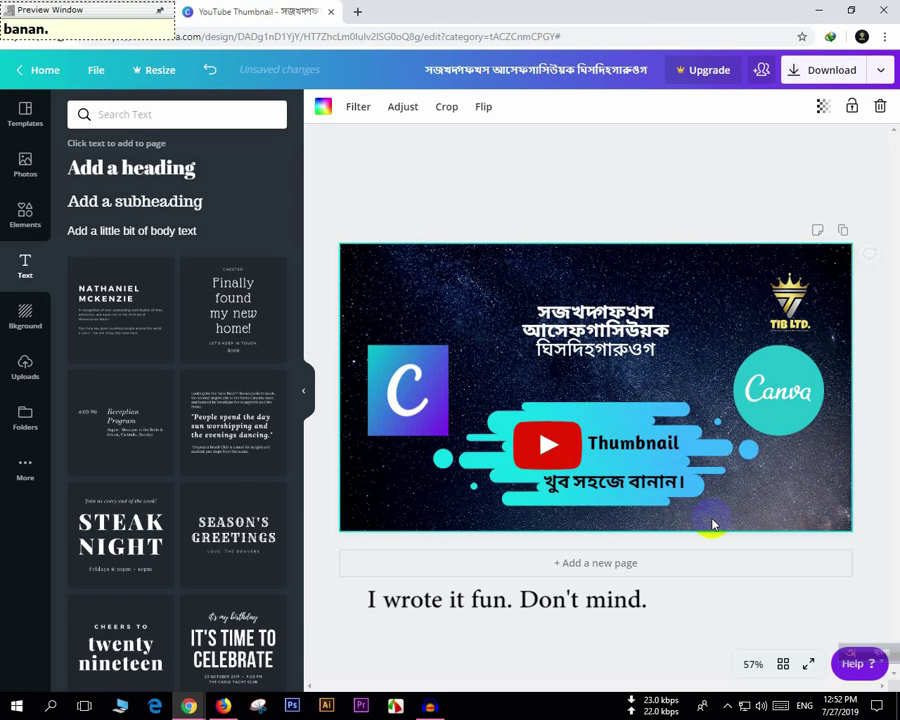
# Duplicate the splash with its icon and texts, move the copy over the Bengali headline, and delete the copy.
pyautogui.click(577, 438)
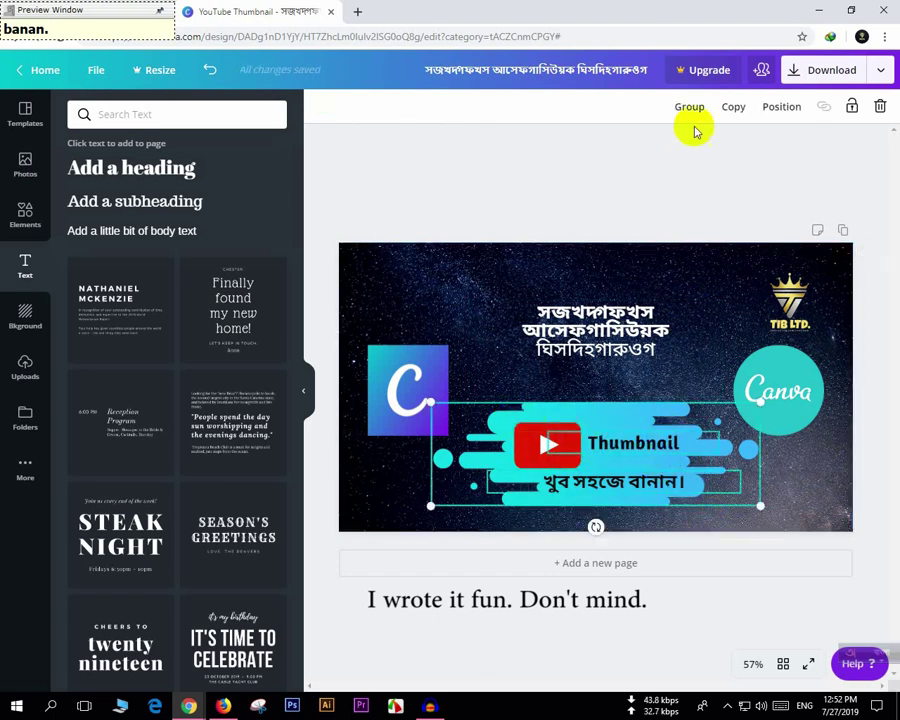
pyautogui.click(736, 114)
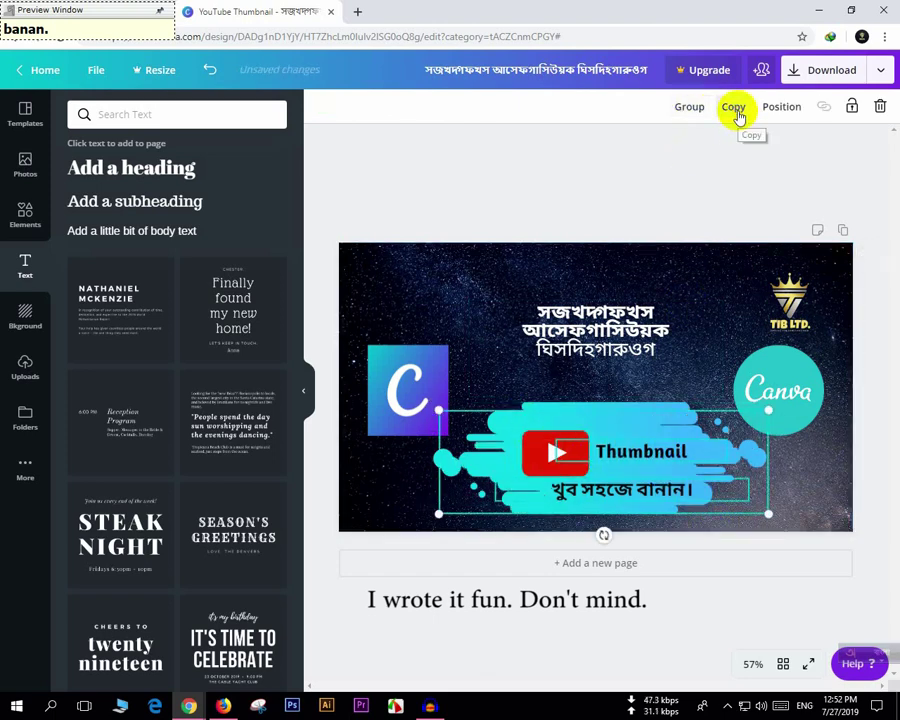
pyautogui.moveTo(576, 464); pyautogui.dragTo(590, 350)
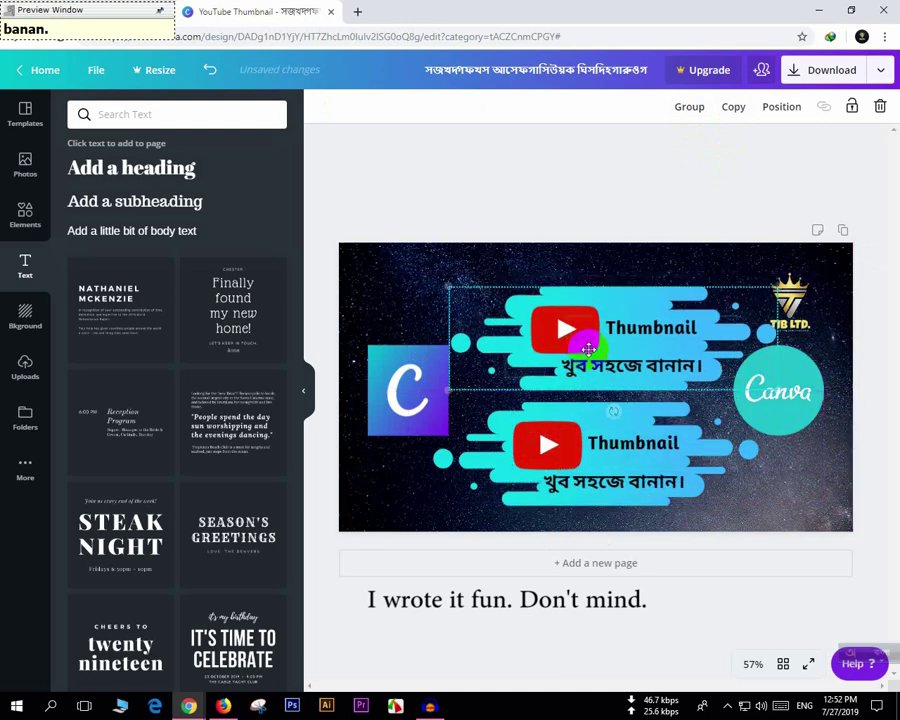
pyautogui.click(882, 107)
# Shift the splash shape alone away from its icon and texts, and undo that move.
pyautogui.click(618, 437)
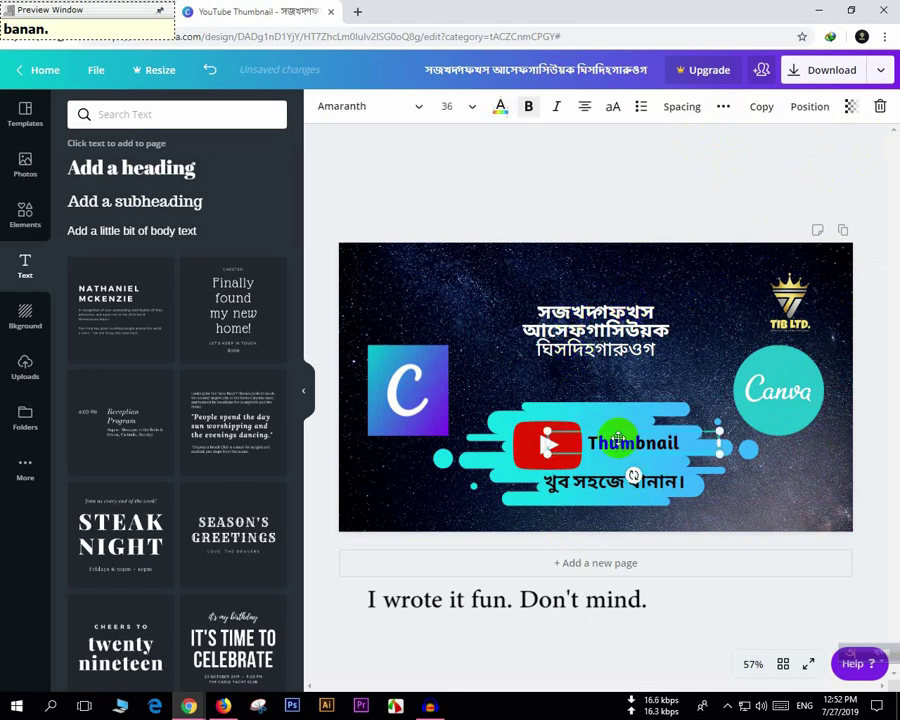
pyautogui.click(697, 388)
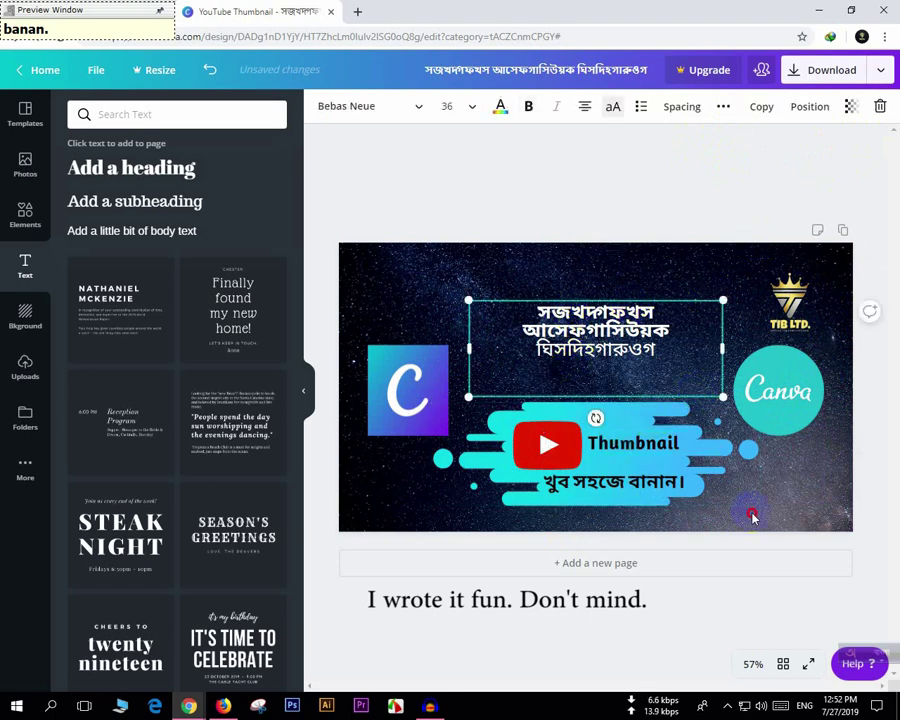
pyautogui.click(812, 492)
pyautogui.moveTo(712, 508); pyautogui.dragTo(677, 510)
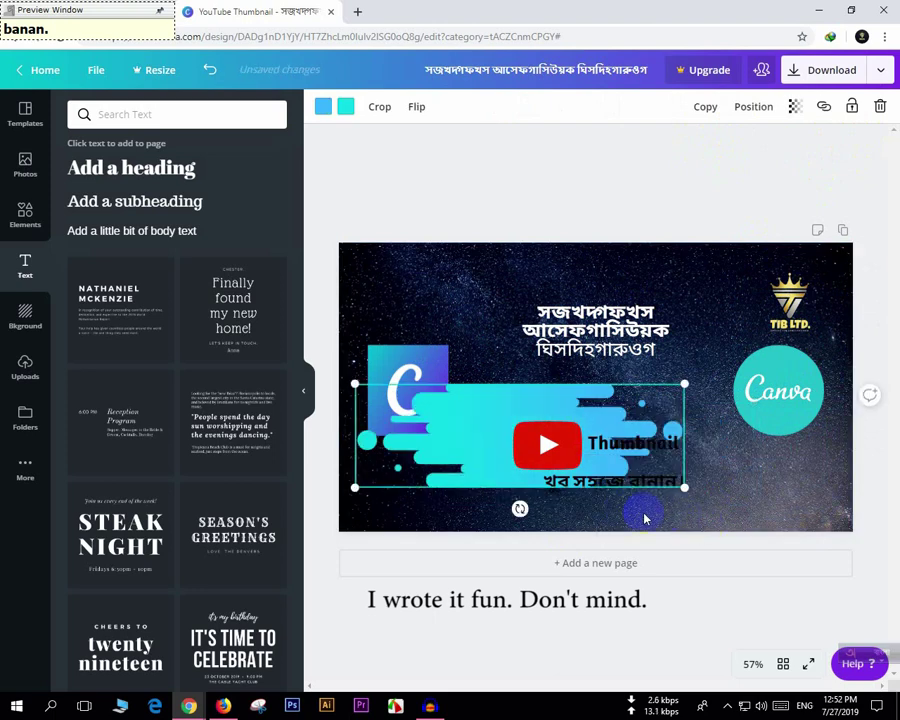
pyautogui.click(212, 71)
# Group the splash, YouTube icon, Thumbnail text and Bengali tagline, and nudge the group slightly up.
pyautogui.moveTo(668, 495); pyautogui.dragTo(544, 400)
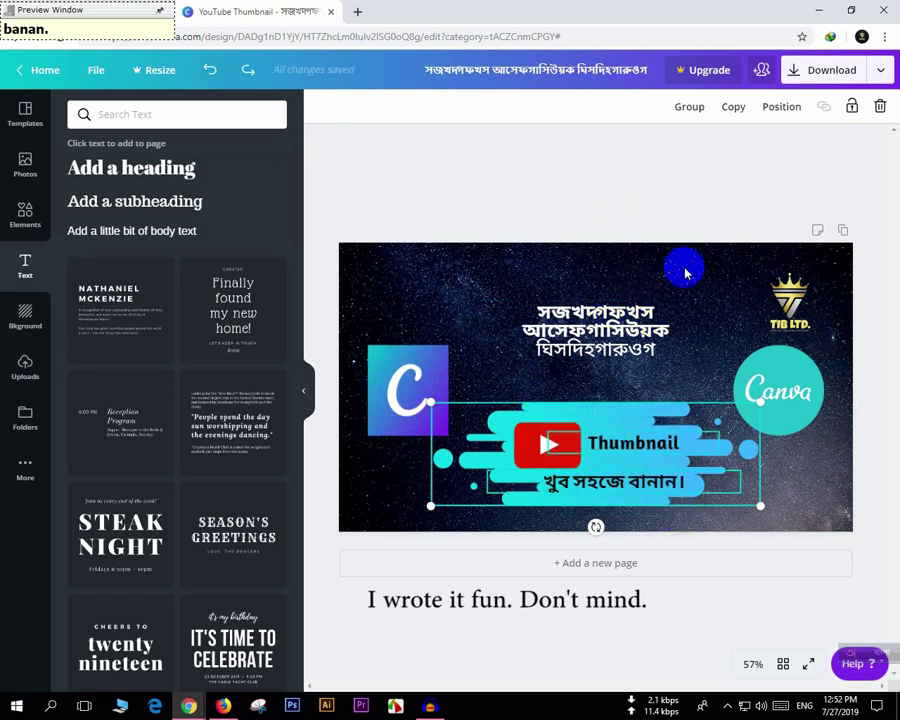
pyautogui.click(692, 109)
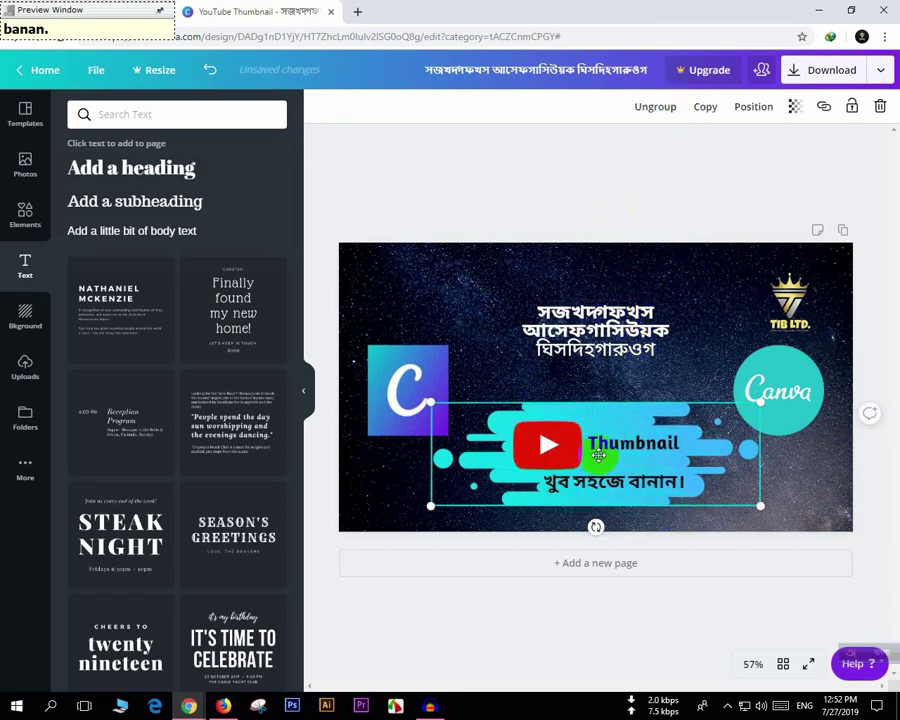
pyautogui.click(627, 478)
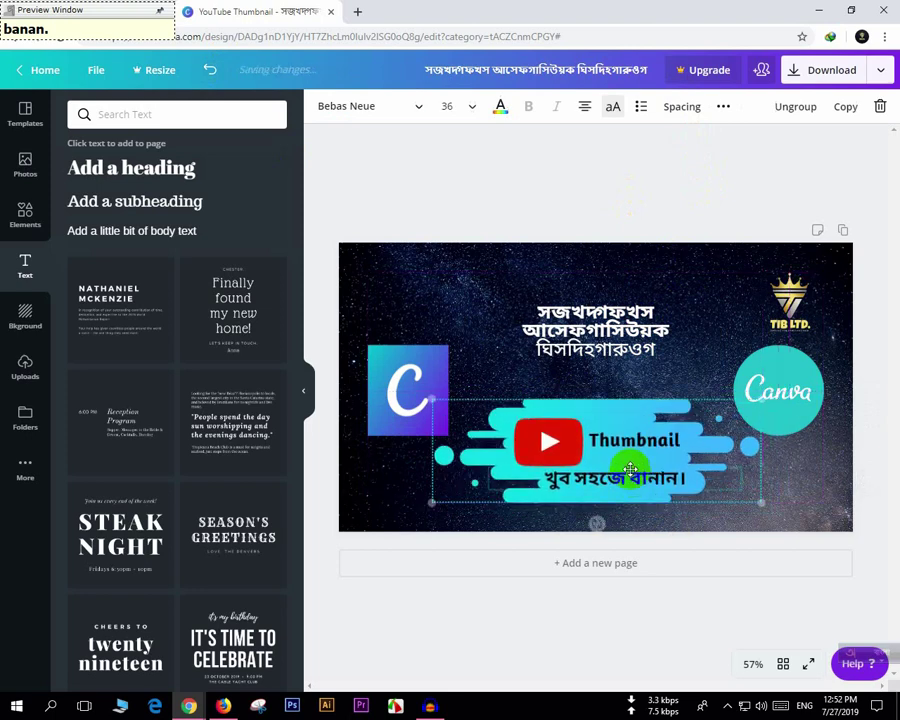
# Reposition the splash group so it sits horizontally centred and slightly lower beneath the Bengali headline, and open its delete options.
pyautogui.moveTo(623, 444)
pyautogui.mouseDown()
pyautogui.moveTo(639, 452)
pyautogui.moveTo(608, 455)
pyautogui.mouseUp()
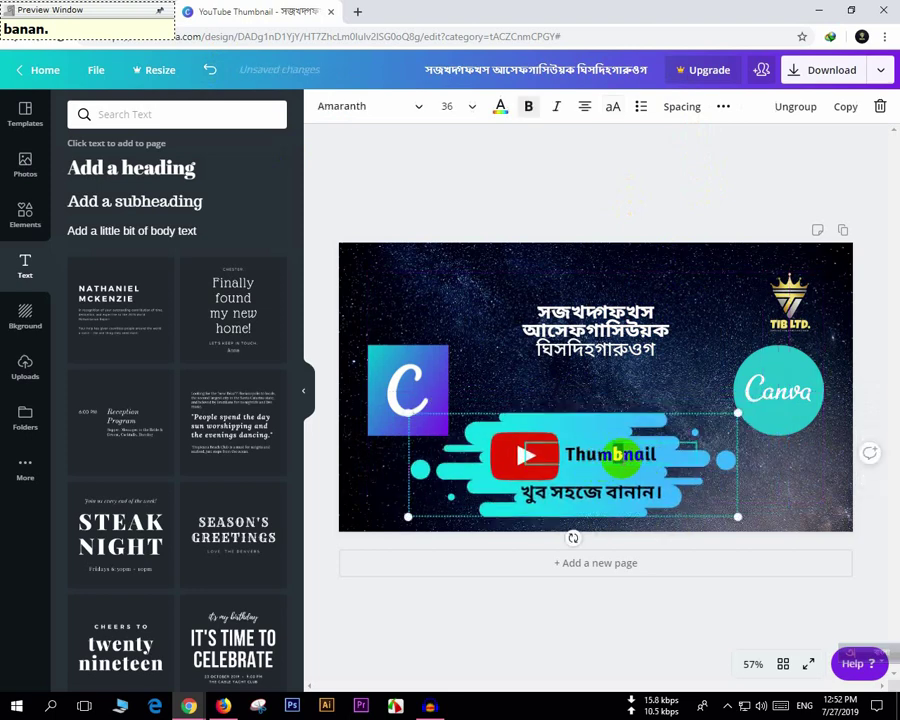
pyautogui.click(600, 434)
pyautogui.click(595, 350)
pyautogui.moveTo(577, 440); pyautogui.dragTo(598, 432)
pyautogui.click(603, 449)
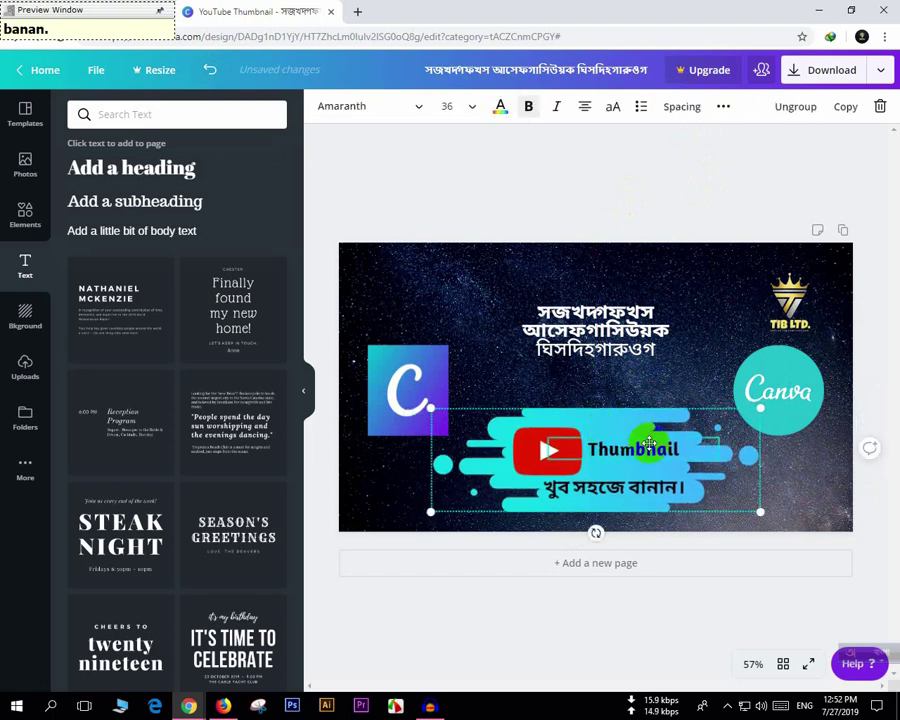
pyautogui.click(884, 109)
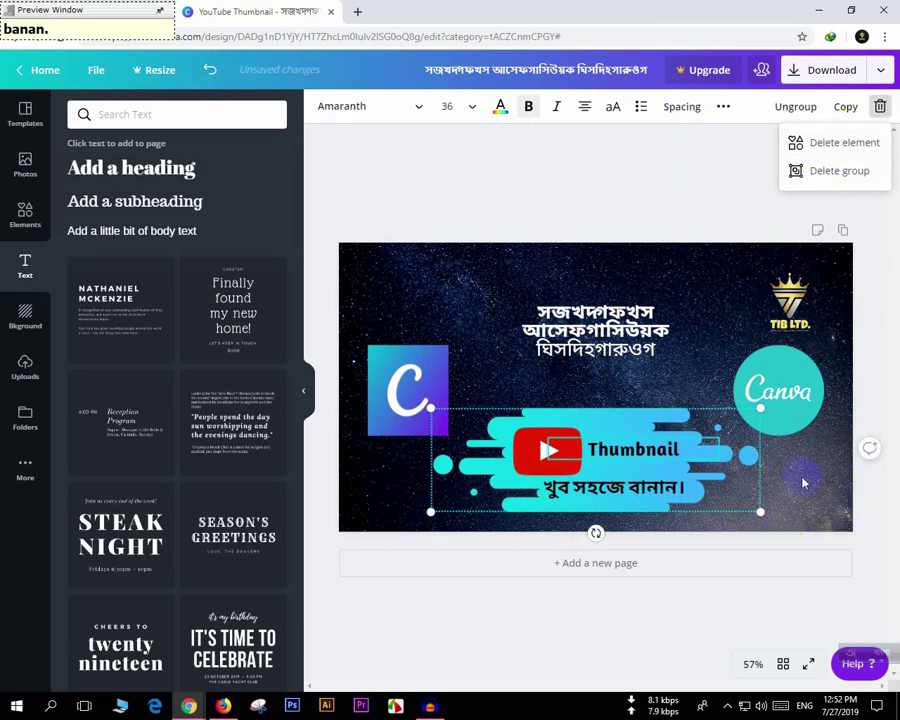
# Try out the starry background image's transparency and return it to 100.
pyautogui.click(797, 327)
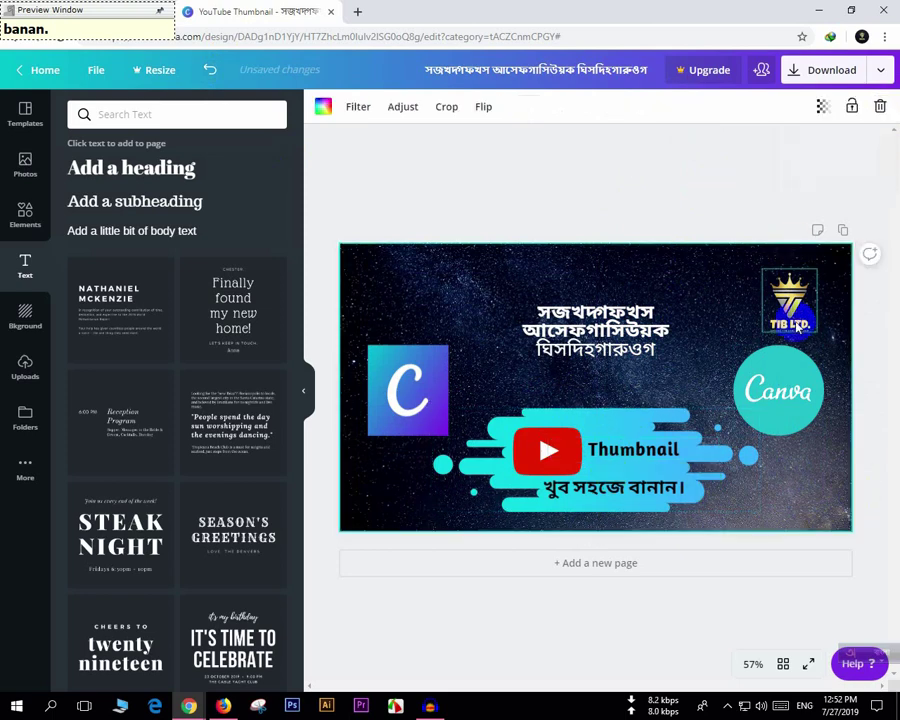
pyautogui.click(823, 106)
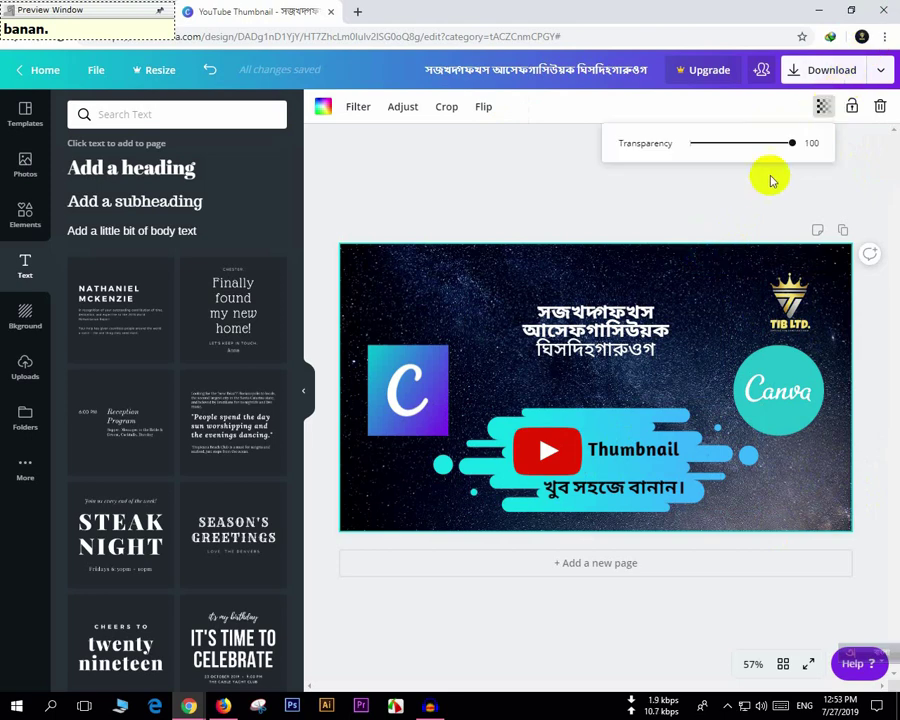
pyautogui.moveTo(789, 145); pyautogui.dragTo(836, 144)
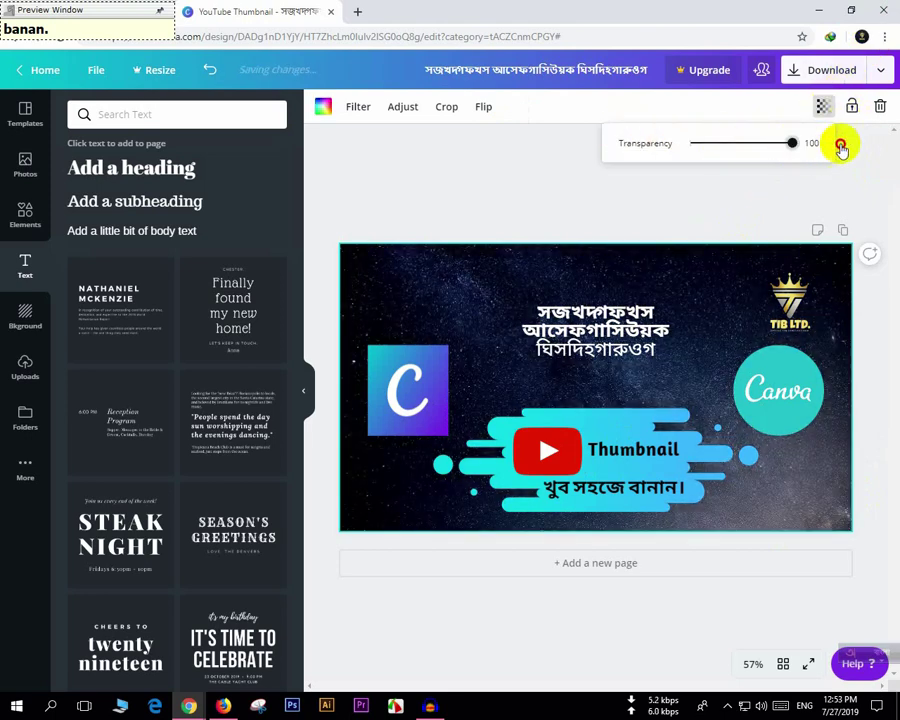
pyautogui.click(713, 268)
pyautogui.click(455, 264)
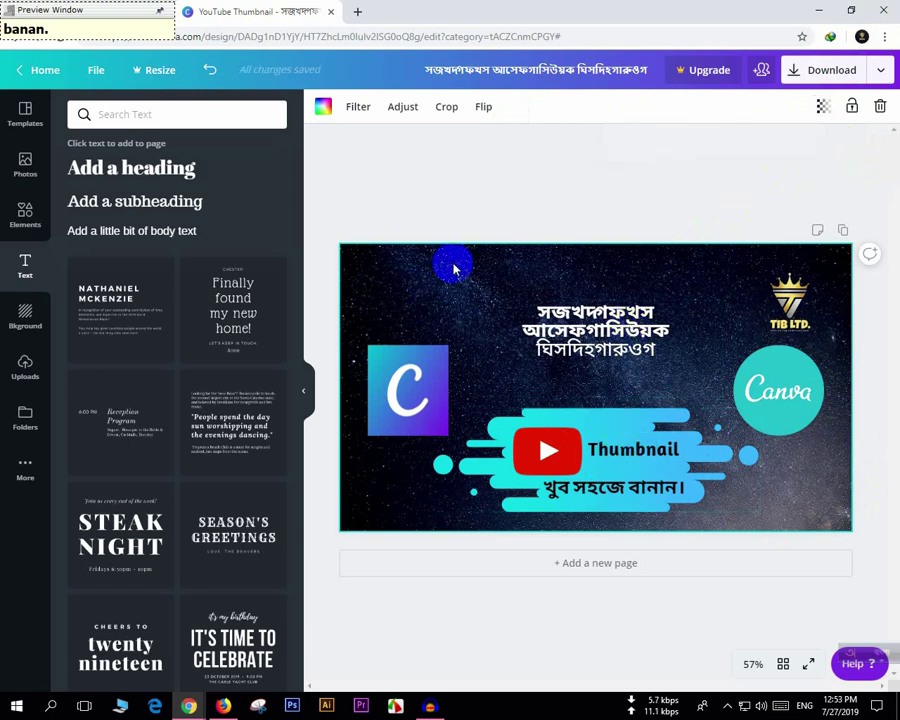
# Examine the background image's color palette and adjustment settings, and enter and cancel its crop mode.
pyautogui.click(323, 106)
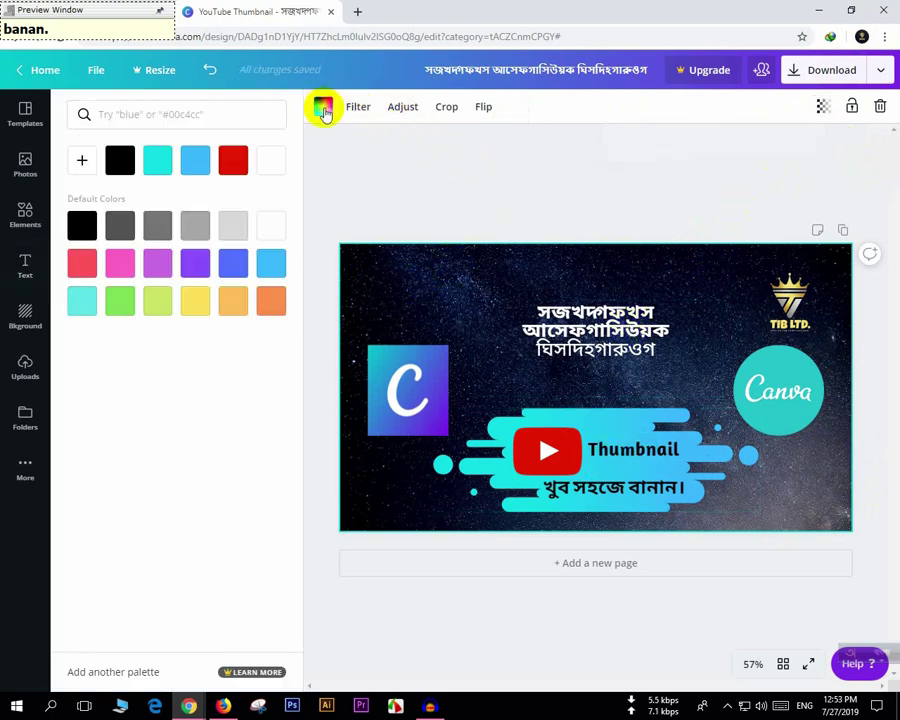
pyautogui.click(412, 277)
pyautogui.click(401, 108)
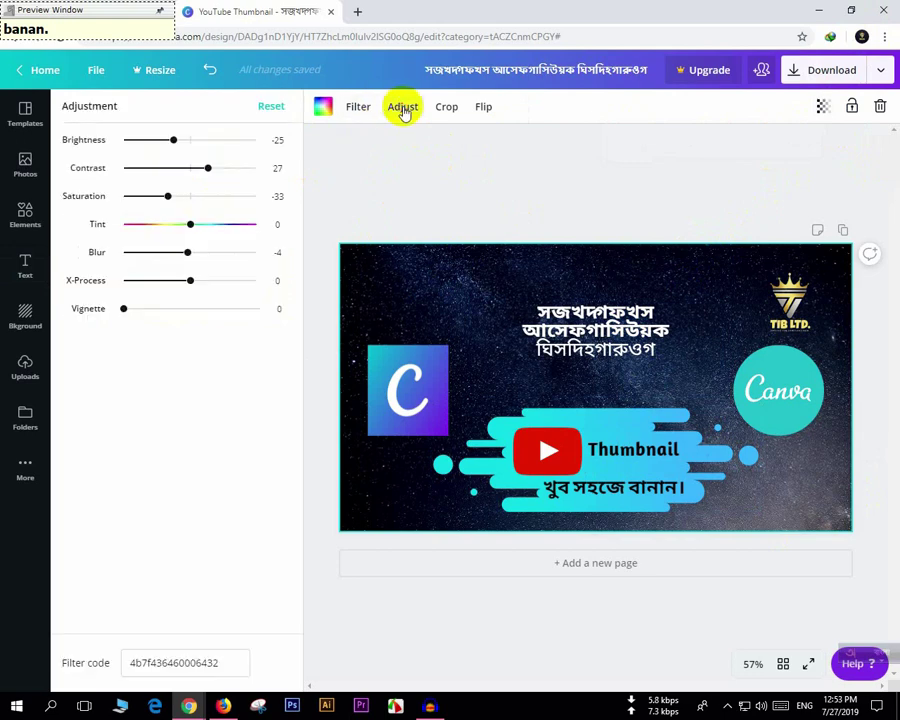
pyautogui.click(494, 295)
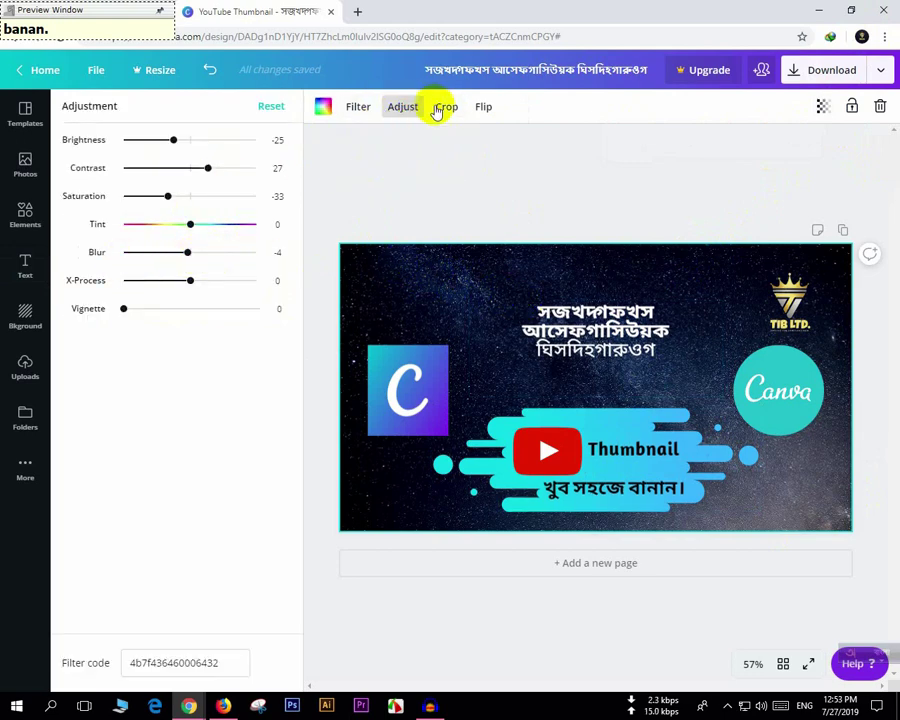
pyautogui.click(445, 108)
pyautogui.click(459, 283)
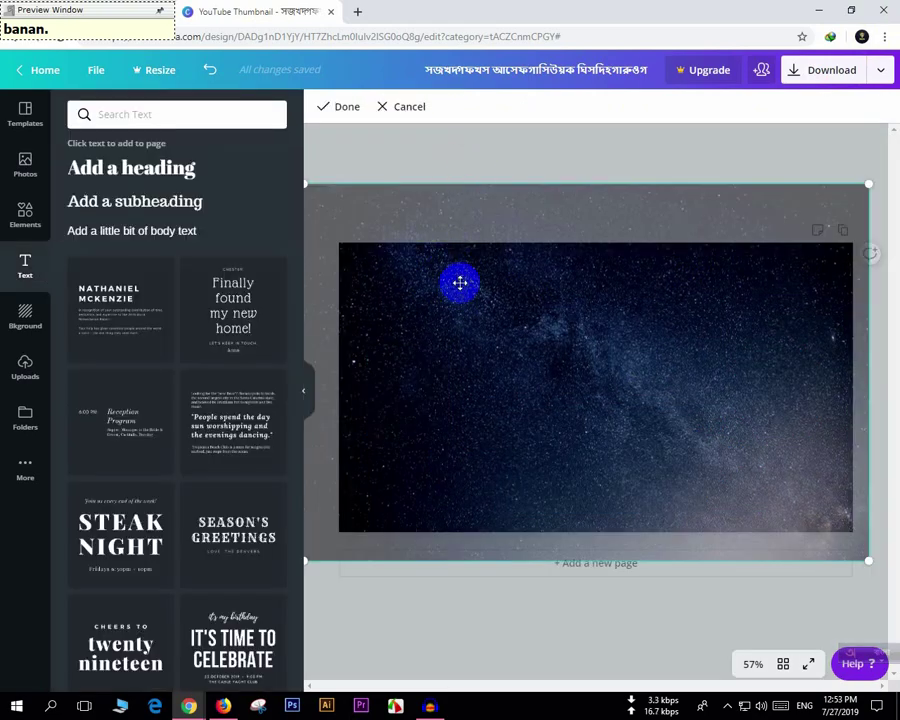
pyautogui.click(385, 108)
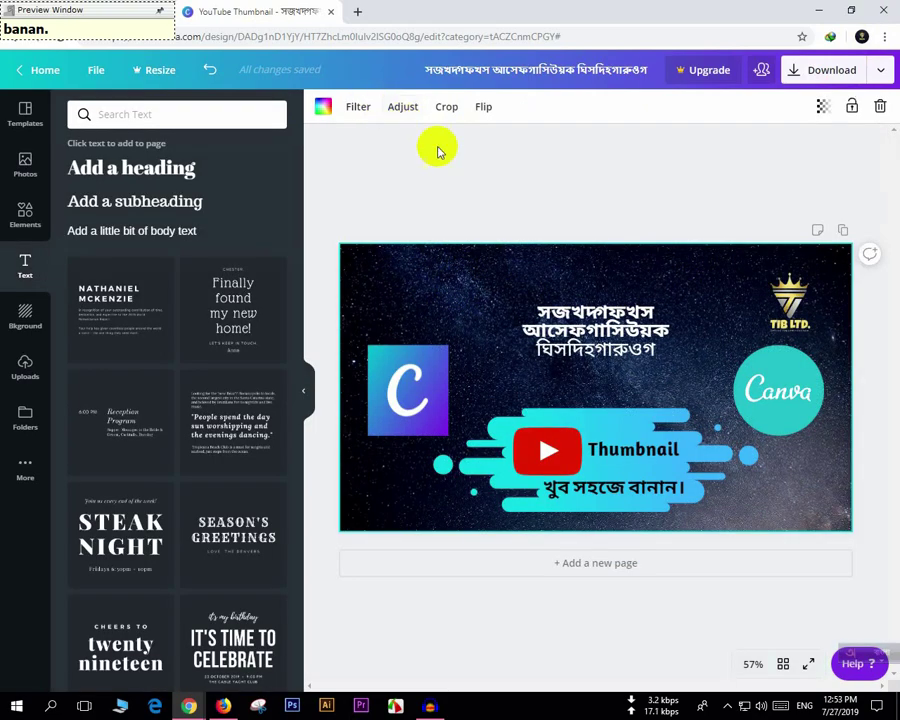
# Try flipping the background image vertically and horizontally, and restore its original orientation.
pyautogui.click(486, 108)
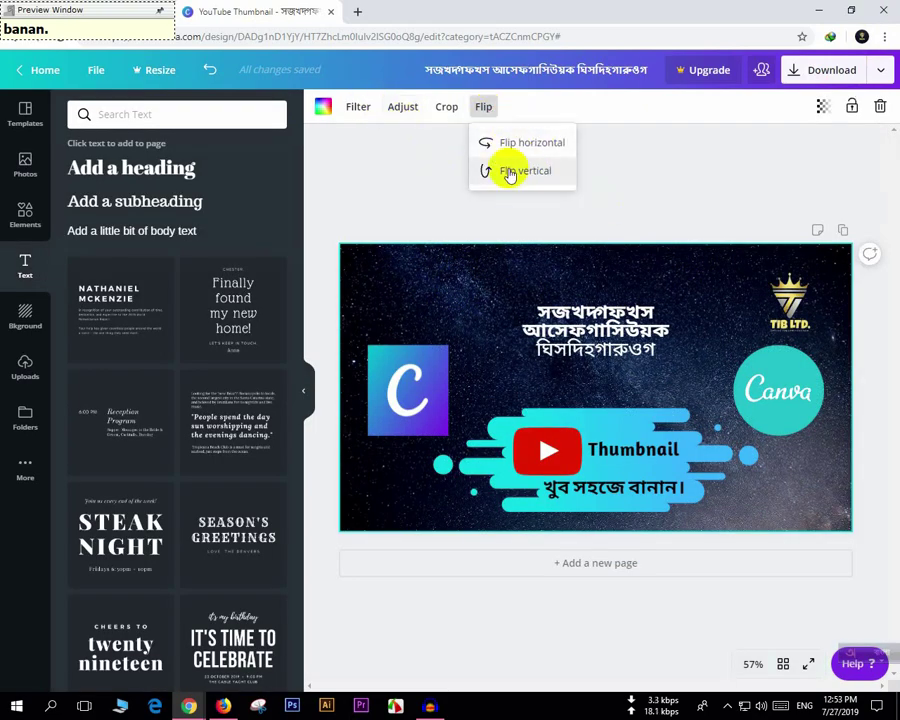
pyautogui.click(508, 172)
pyautogui.click(508, 173)
pyautogui.click(516, 154)
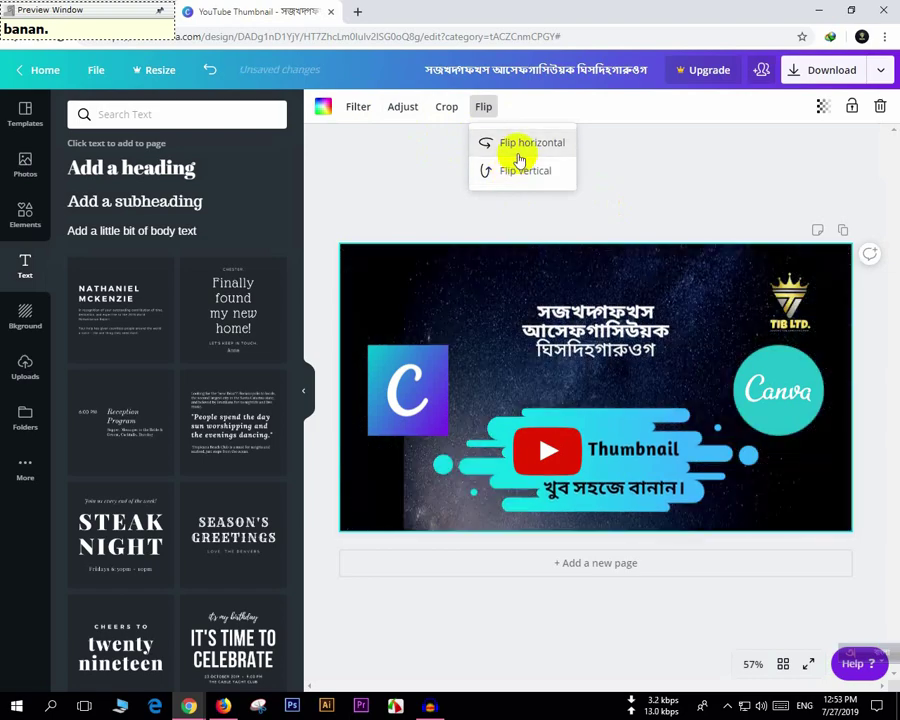
pyautogui.click(691, 229)
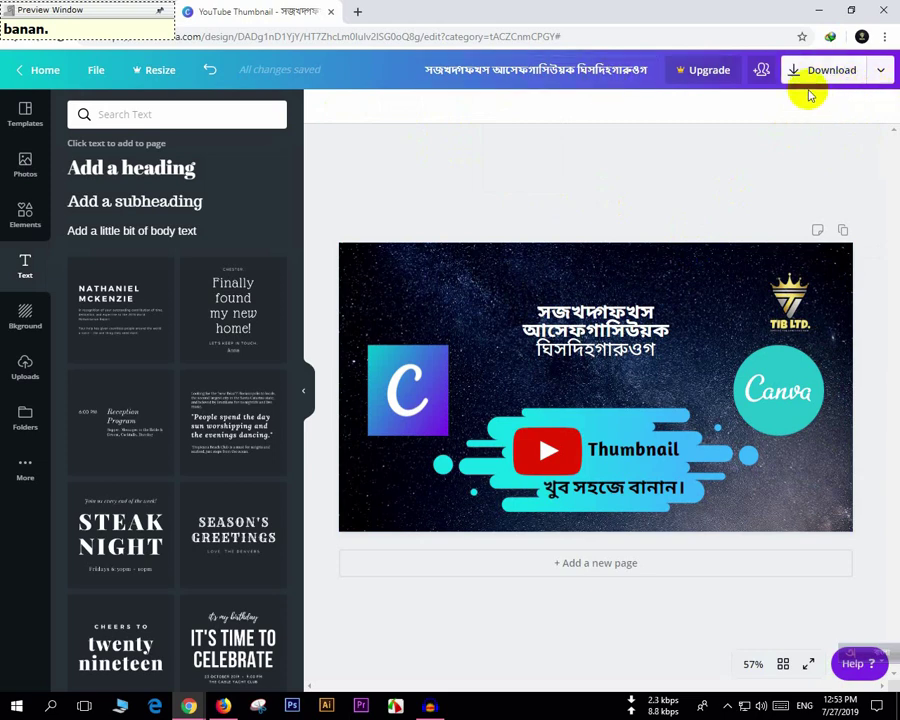
# Examine the download settings and the list of publishing destinations for the thumbnail.
pyautogui.click(824, 74)
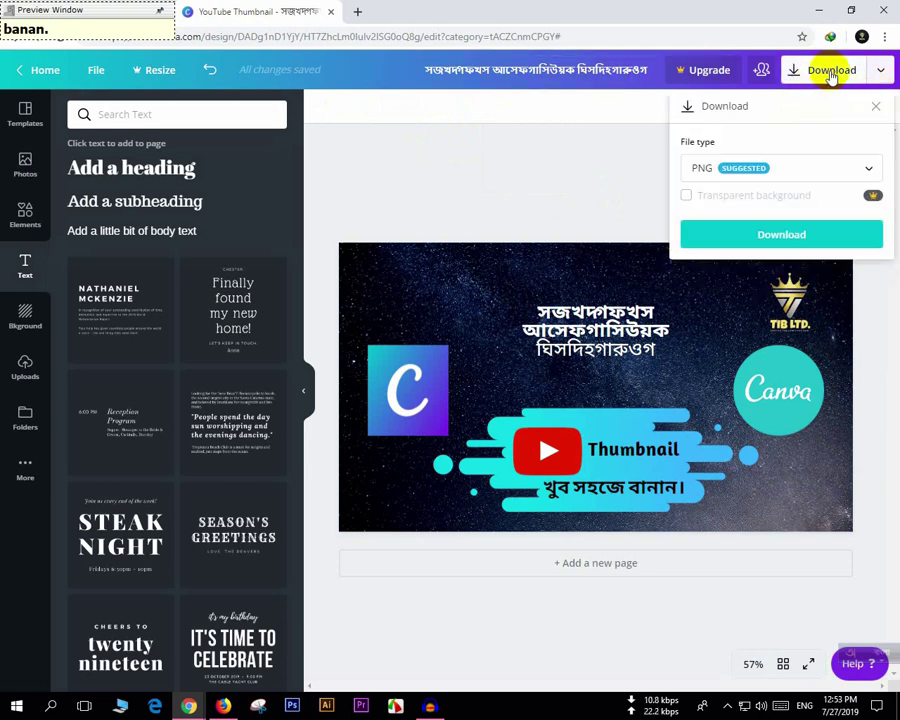
pyautogui.click(843, 77)
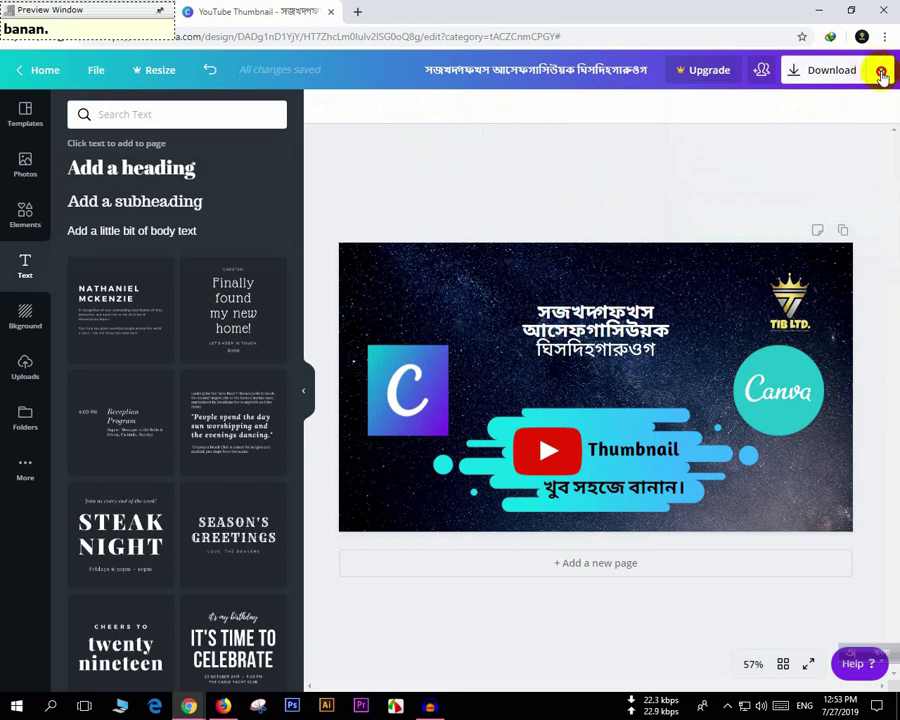
pyautogui.click(882, 74)
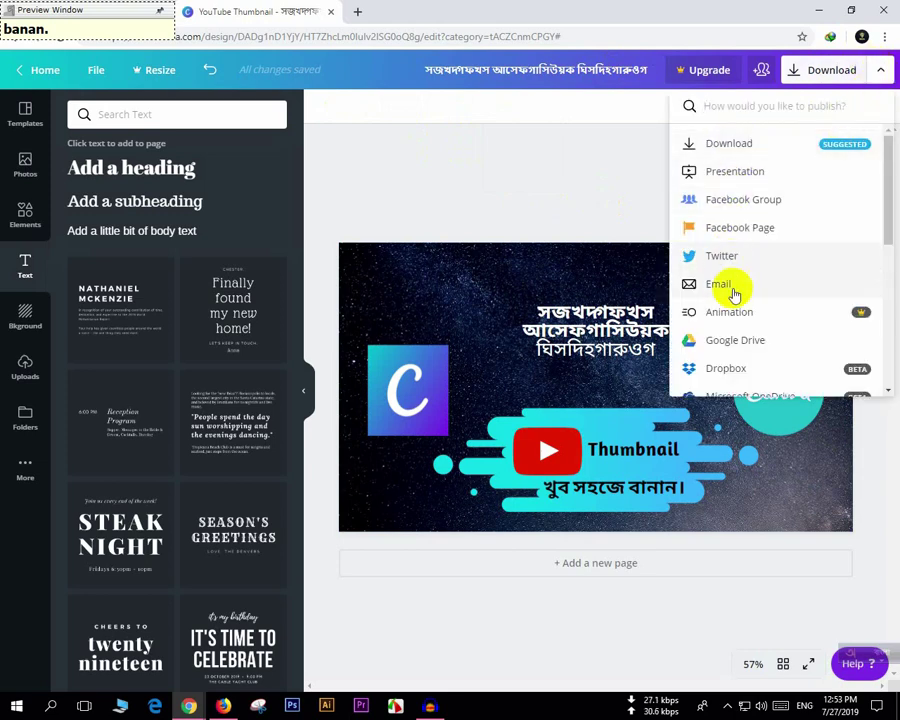
pyautogui.scroll(-4, 785, 334)
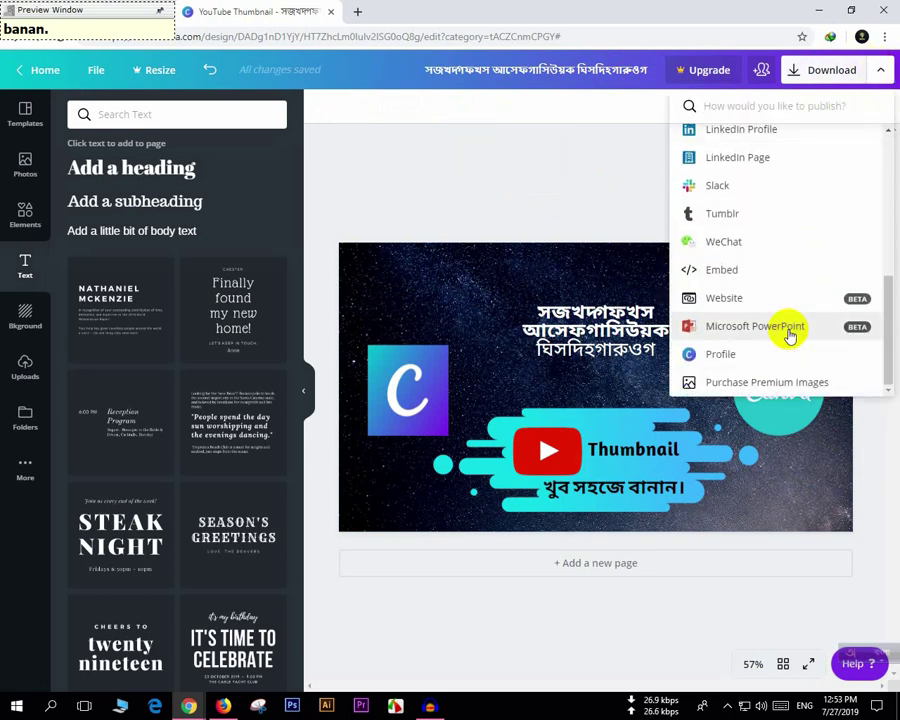
pyautogui.scroll(3, 776, 378)
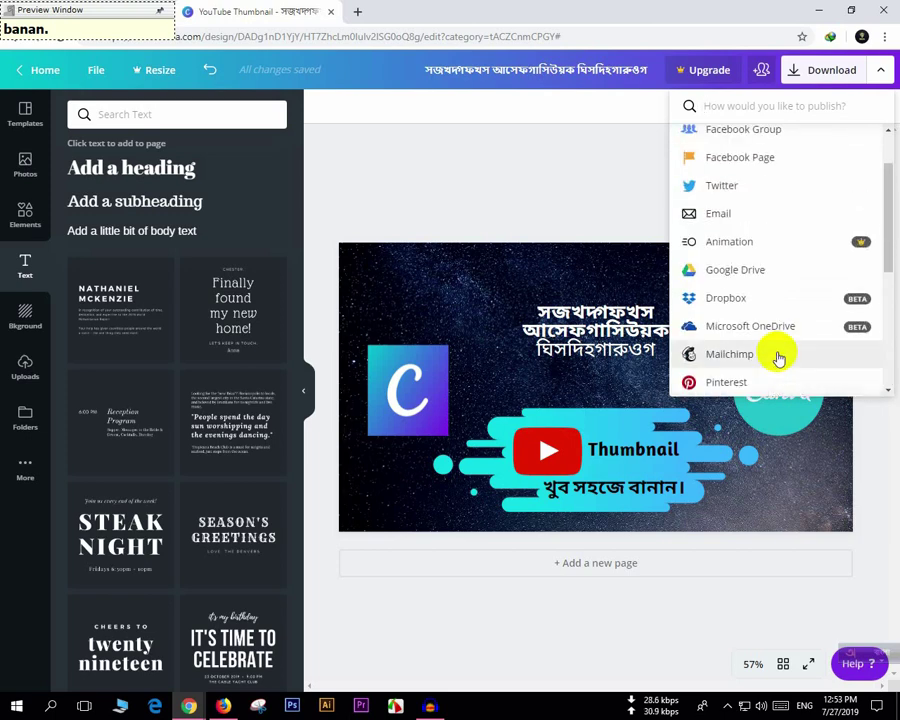
pyautogui.scroll(1, 778, 358)
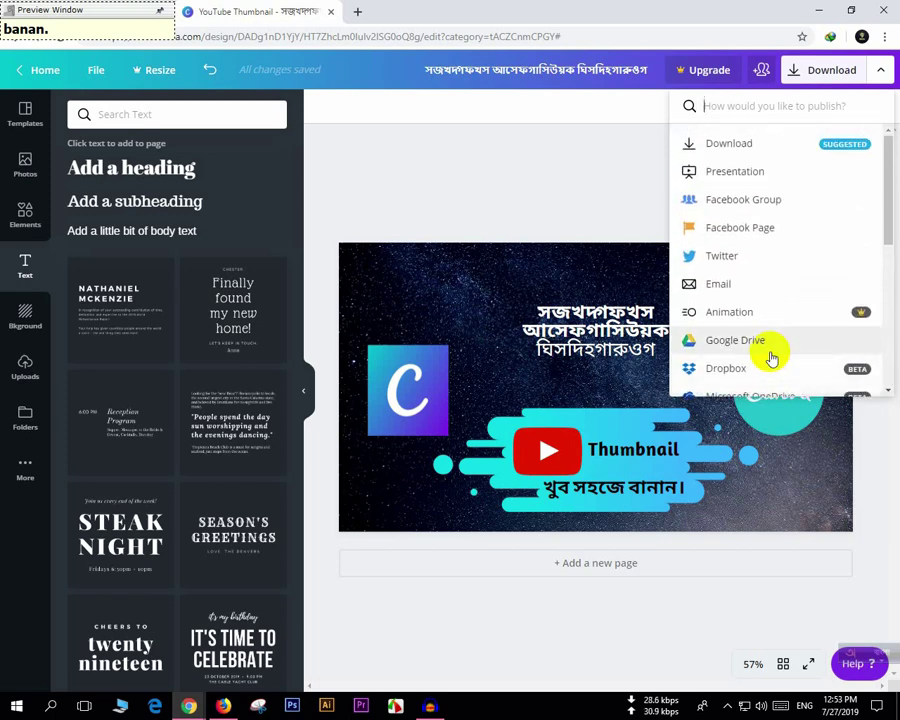
# Try JPG as the file type, download the thumbnail as PNG instead, and dismiss the Canva Pro offer.
pyautogui.click(748, 148)
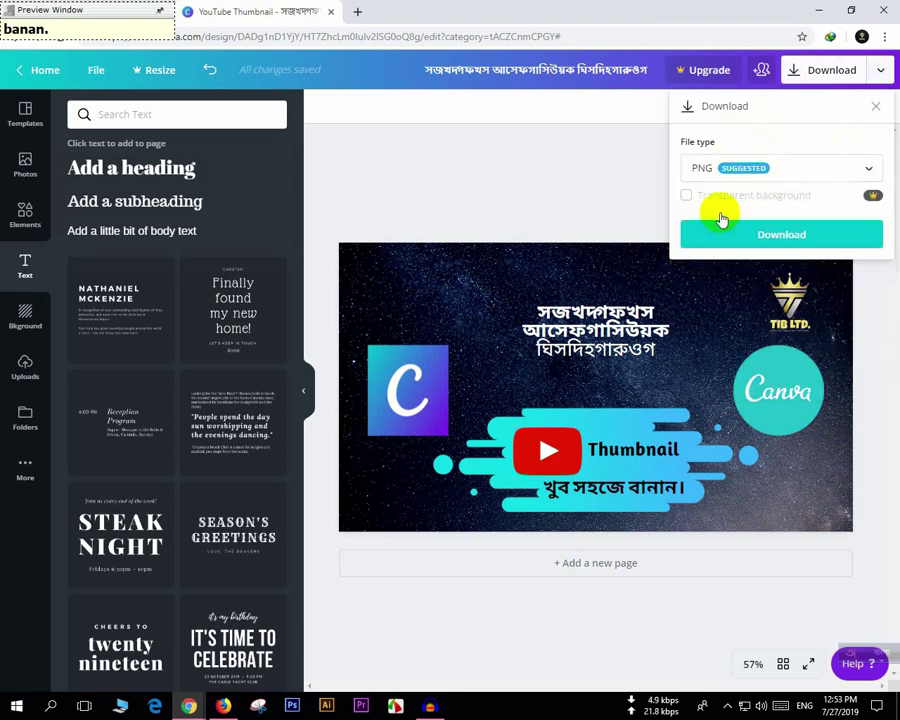
pyautogui.click(718, 172)
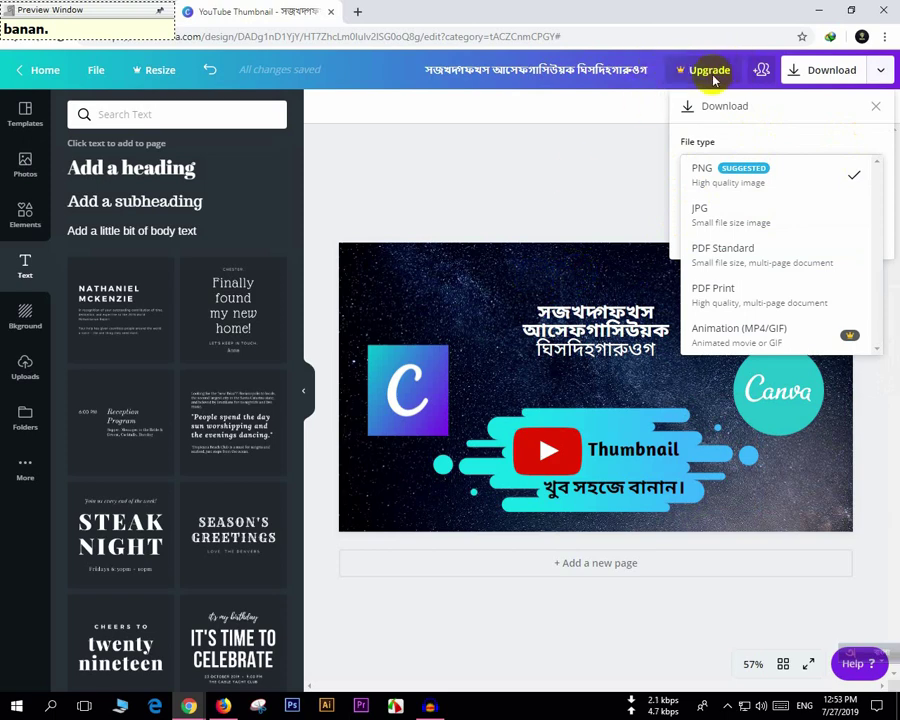
pyautogui.click(576, 278)
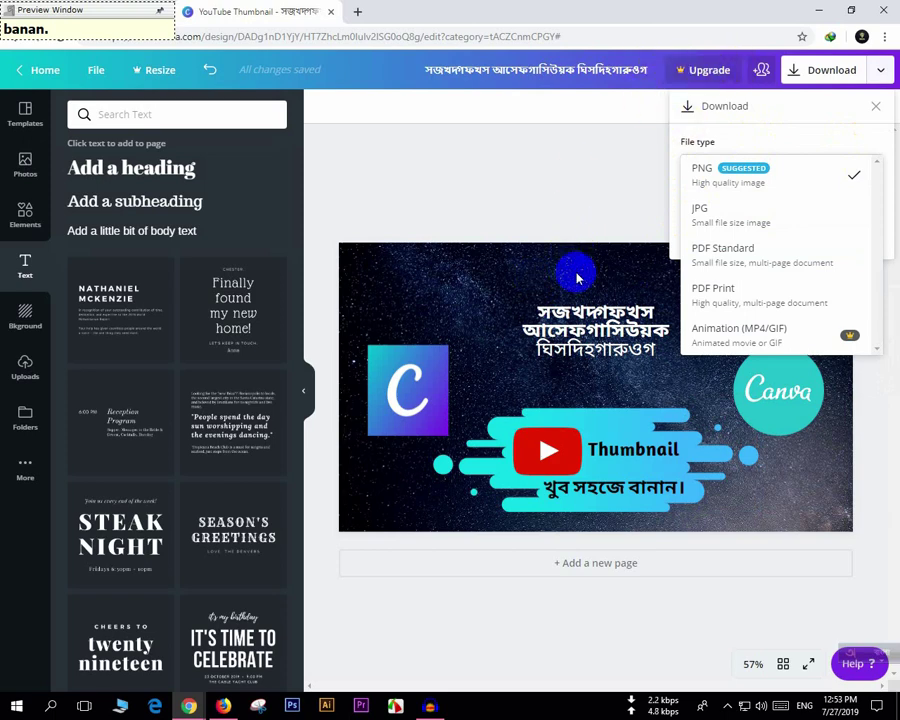
pyautogui.click(745, 226)
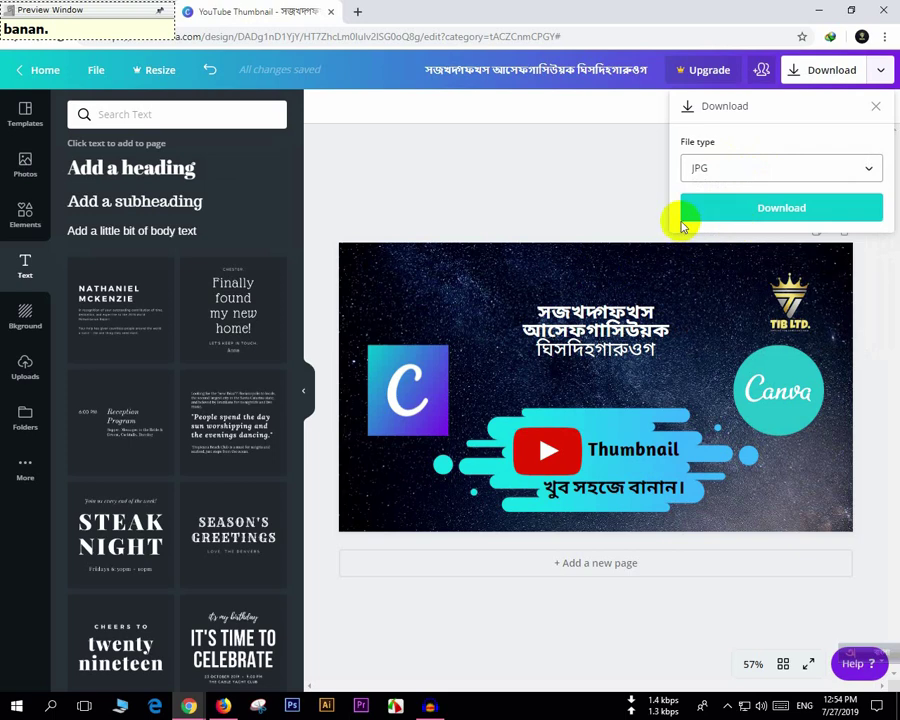
pyautogui.click(737, 173)
pyautogui.click(752, 143)
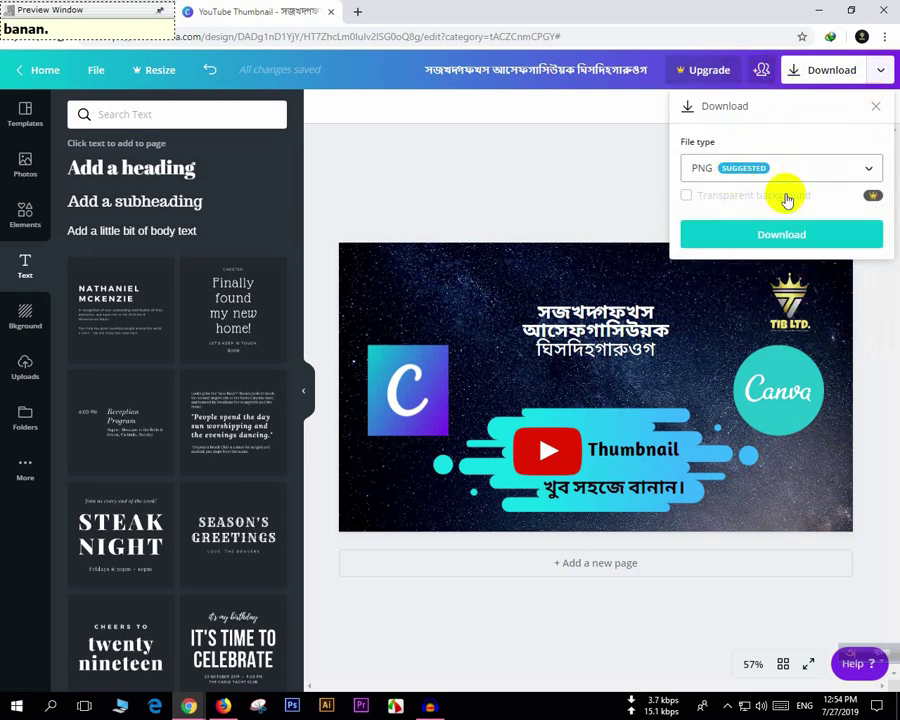
pyautogui.click(768, 236)
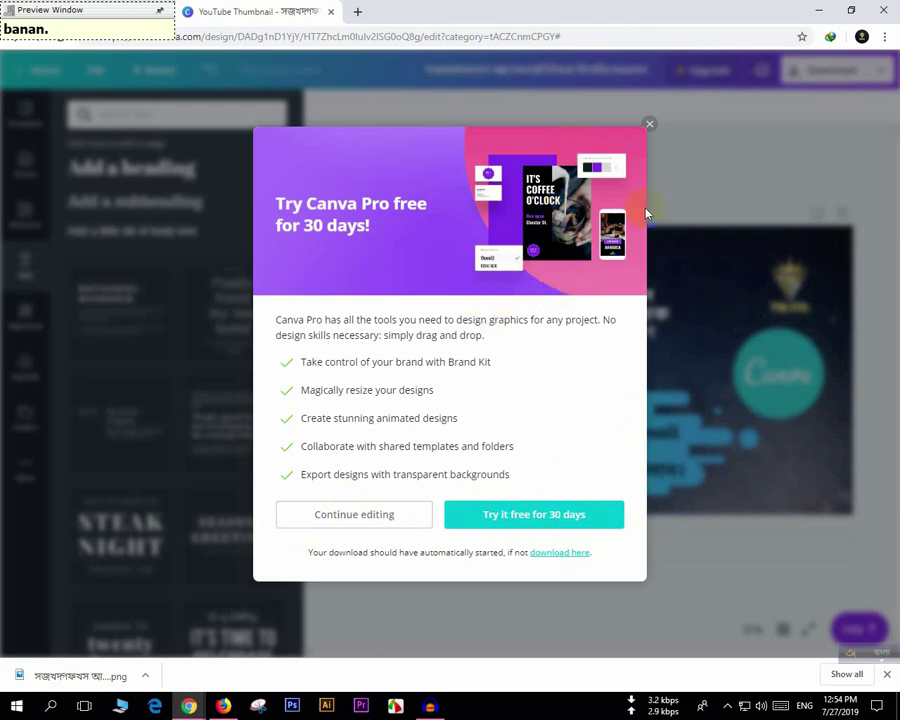
pyautogui.click(650, 126)
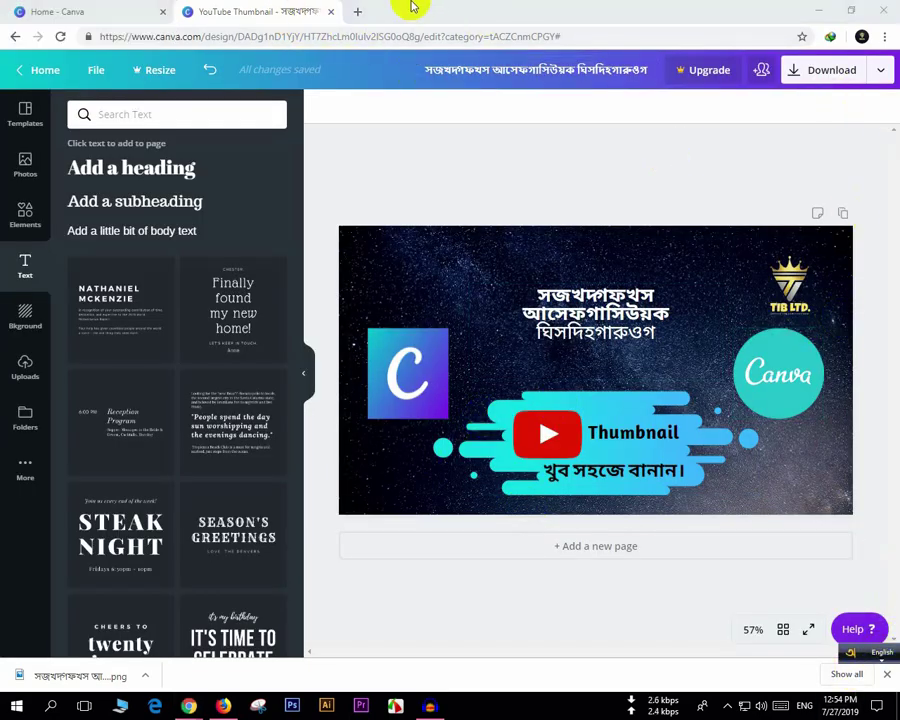
# Close the design's browser tab and open the Downloads folder in a maximized File Explorer window.
pyautogui.click(331, 12)
pyautogui.click(278, 11)
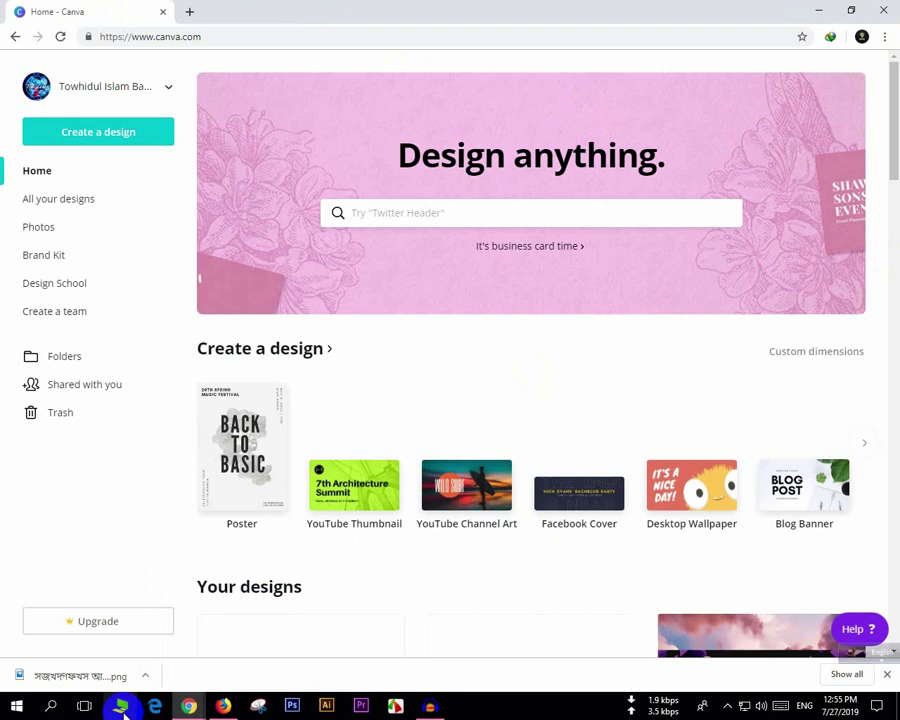
pyautogui.click(121, 707)
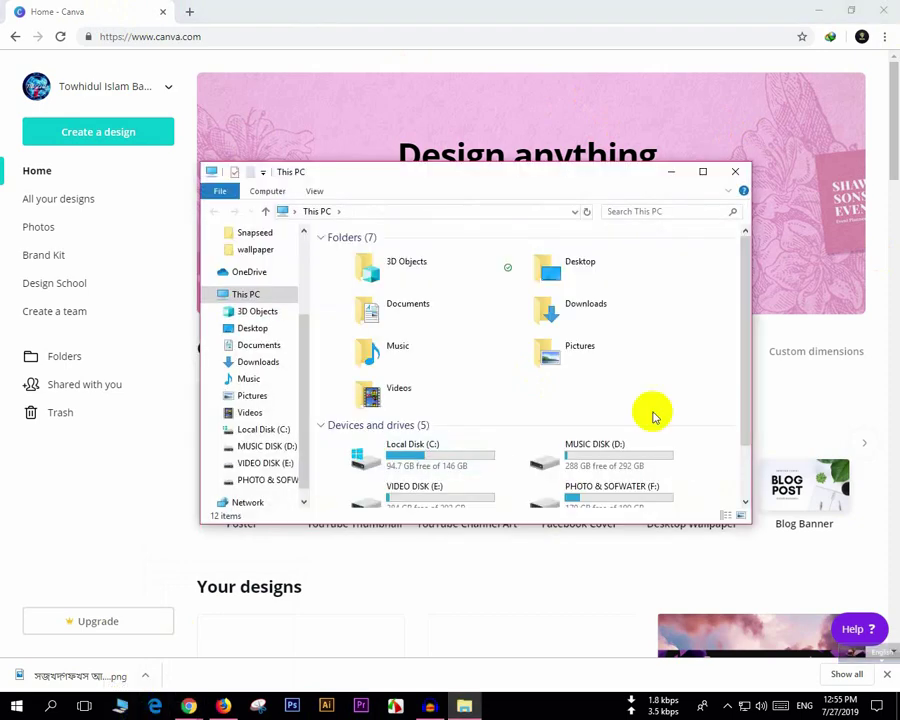
pyautogui.click(583, 316)
pyautogui.doubleClick(581, 316)
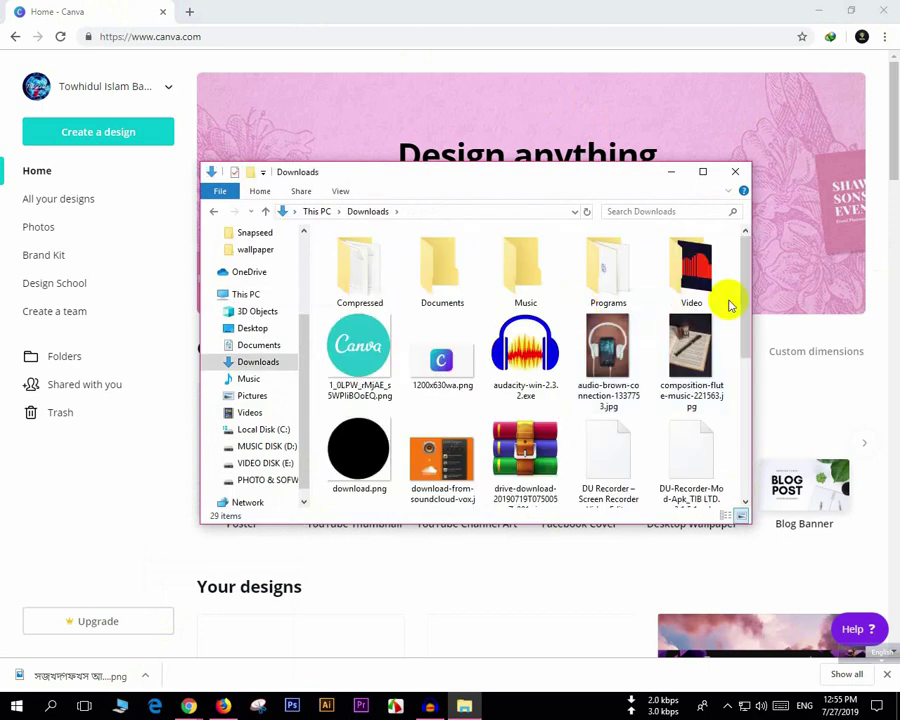
pyautogui.click(703, 172)
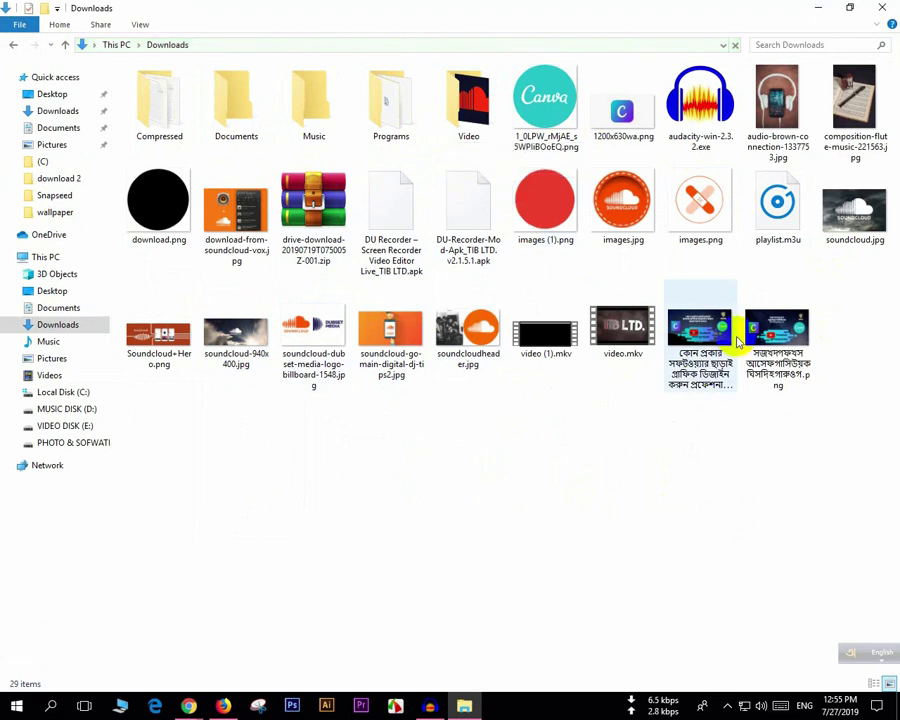
# View the downloaded PNG thumbnail in Photos, close it, and open the similar JPG thumbnail beside it for comparison.
pyautogui.doubleClick(776, 338)
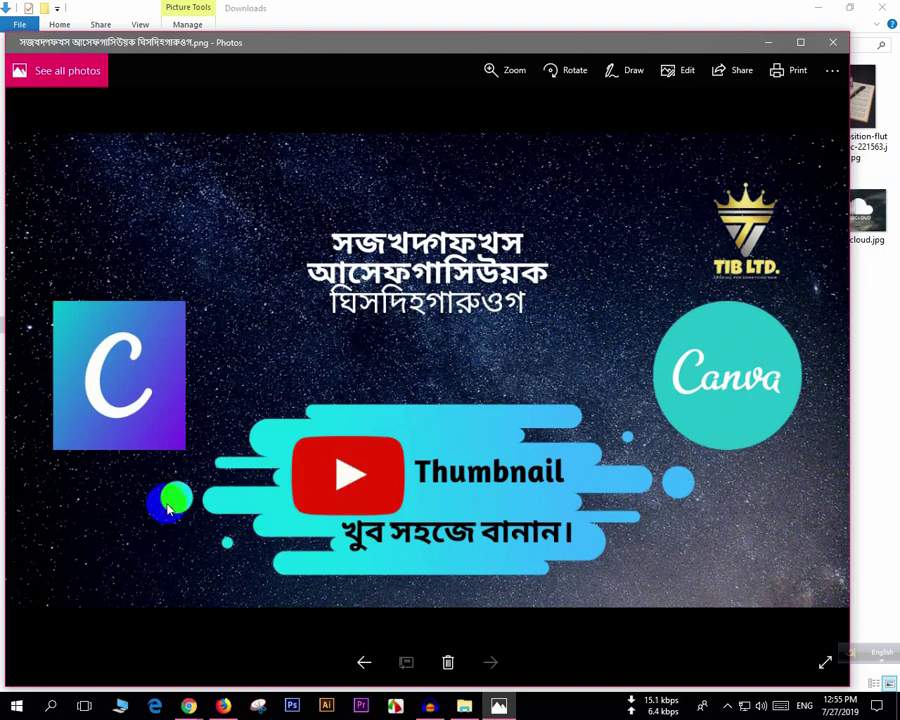
pyautogui.click(831, 40)
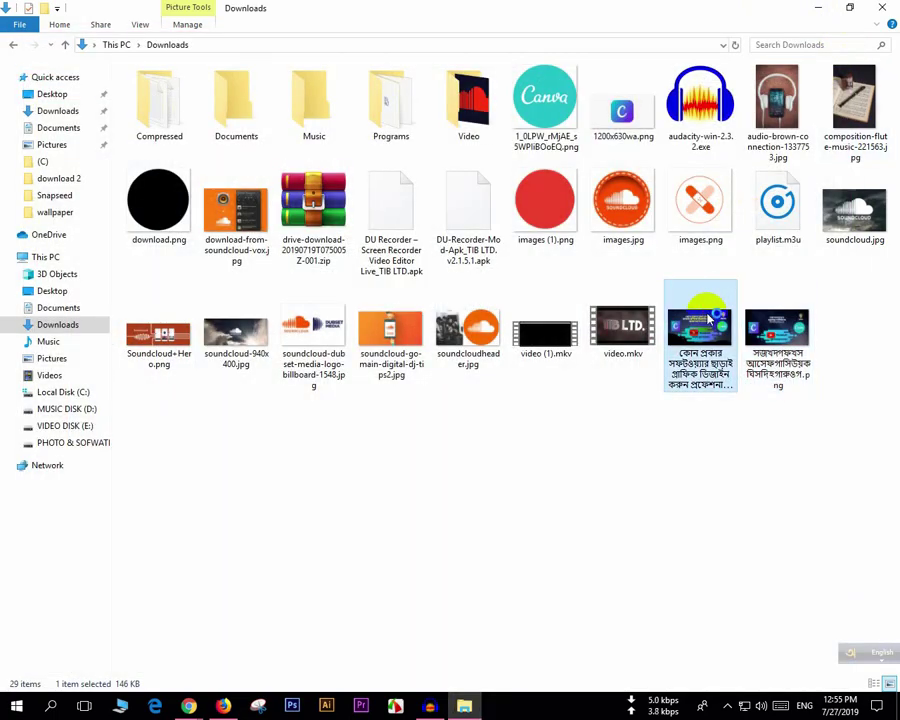
pyautogui.doubleClick(707, 370)
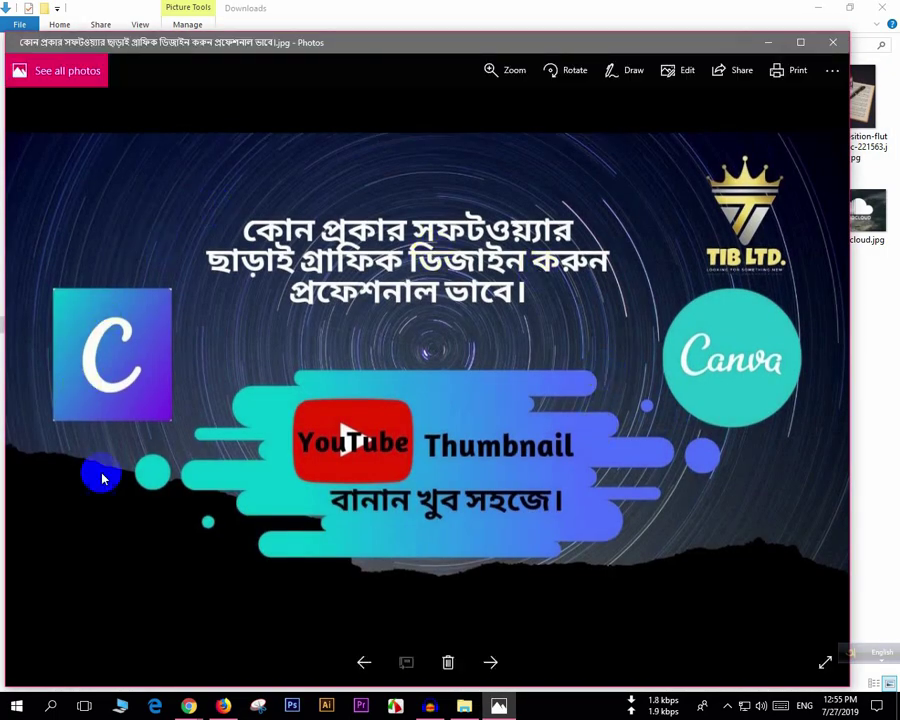